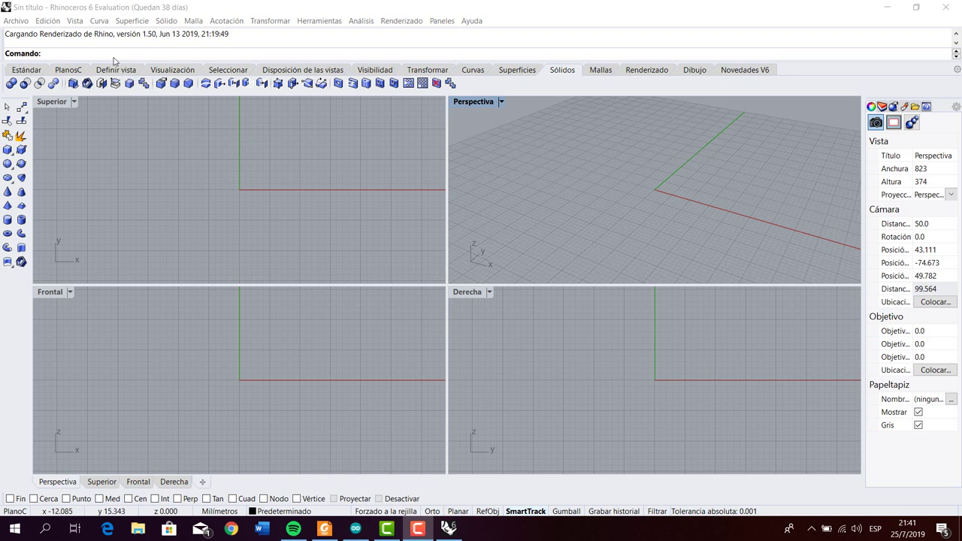
Launch Grasshopper with its Rhino command and start a new blank document in a slightly enlarged window.
{"action": "left_click", "coordinate": [112, 60]}
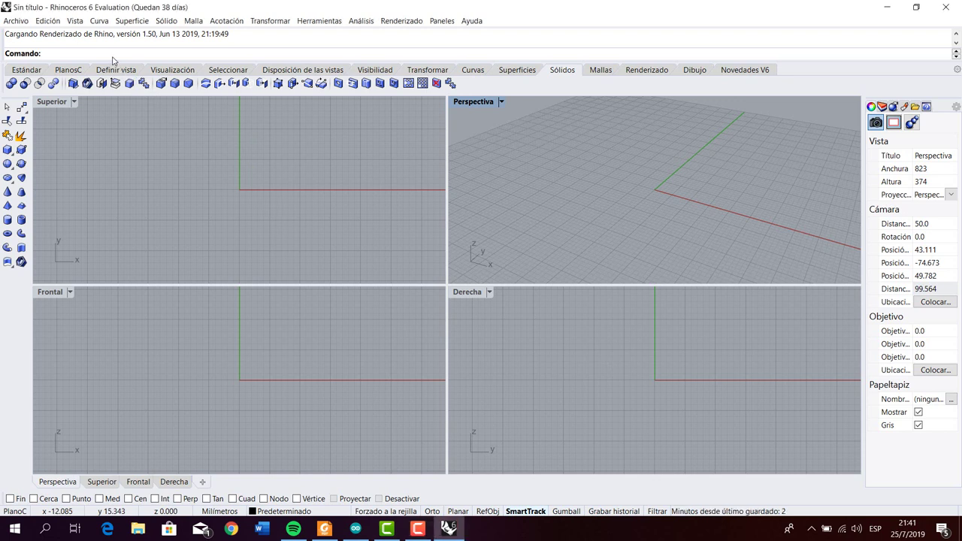
{"action": "type", "text": "G"}
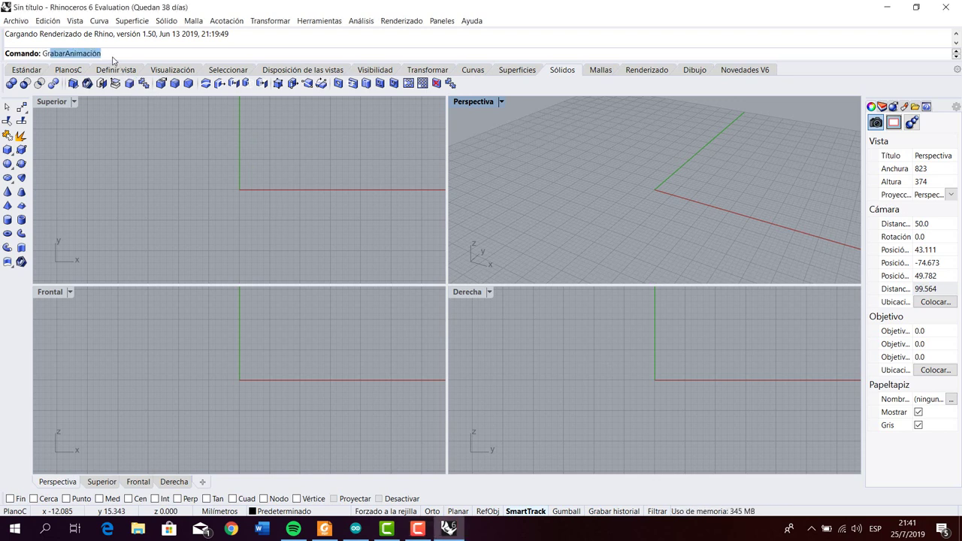
{"action": "type", "text": "rasshopper"}
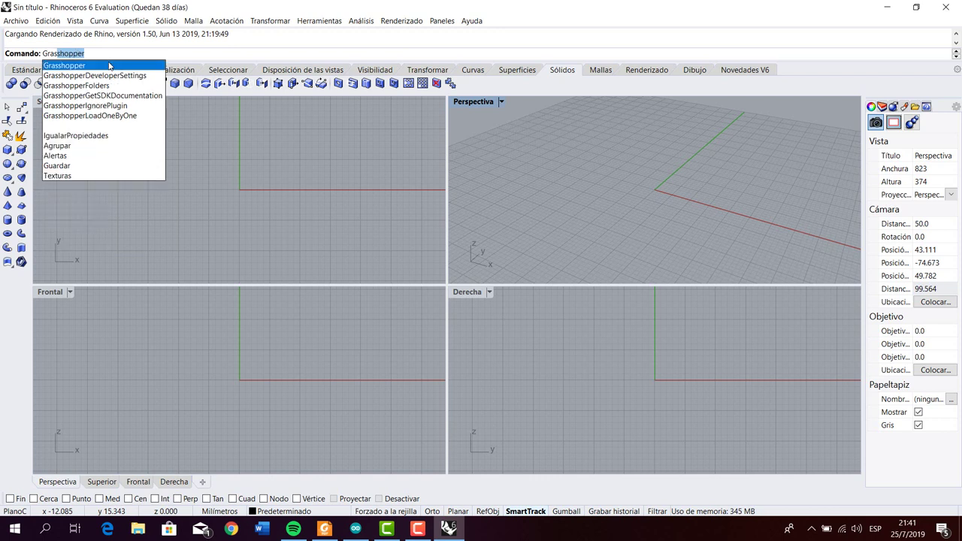
{"action": "key", "text": "Return"}
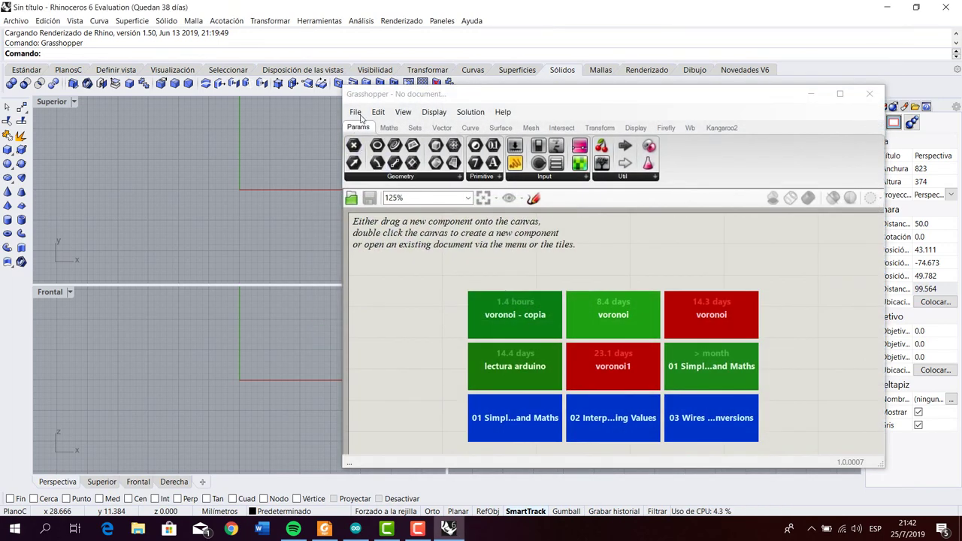
{"action": "left_click", "coordinate": [359, 113]}
{"action": "left_click", "coordinate": [376, 125]}
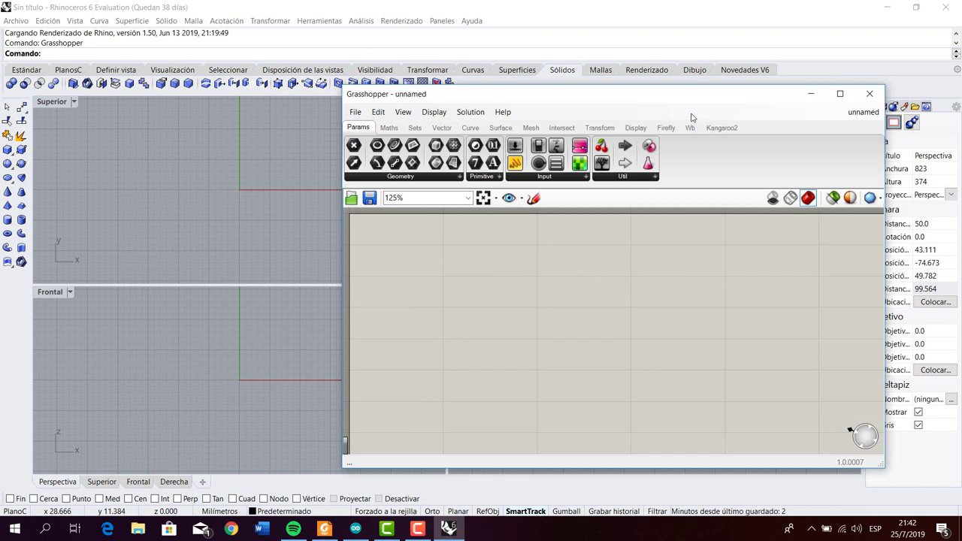
{"action": "left_click_drag", "start_coordinate": [693, 101], "coordinate": [648, 43]}
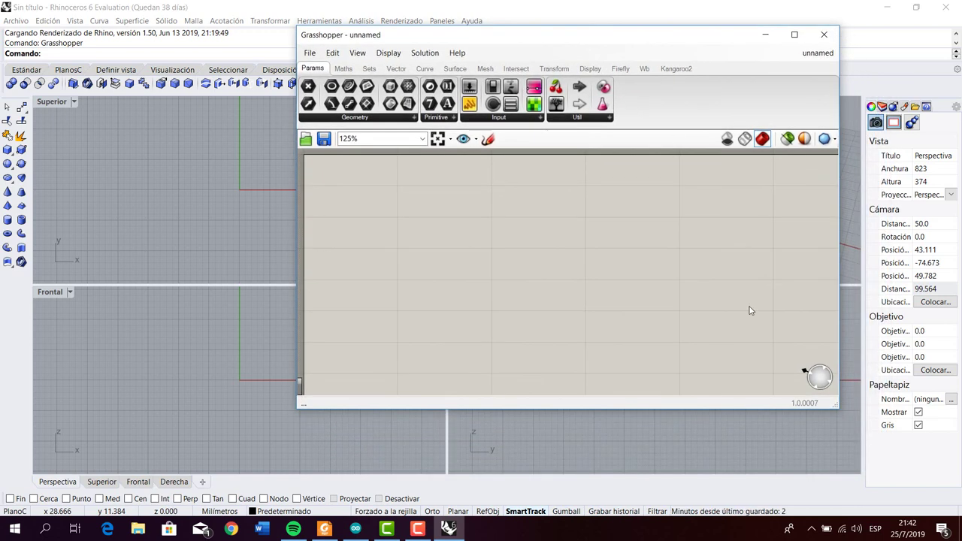
{"action": "left_click_drag", "start_coordinate": [835, 413], "coordinate": [850, 426]}
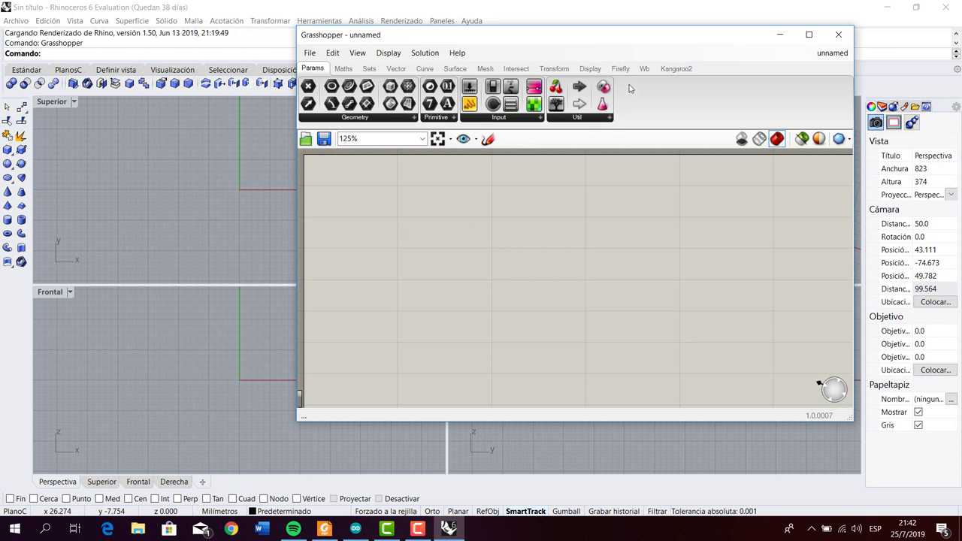
{"action": "left_click", "coordinate": [644, 72]}
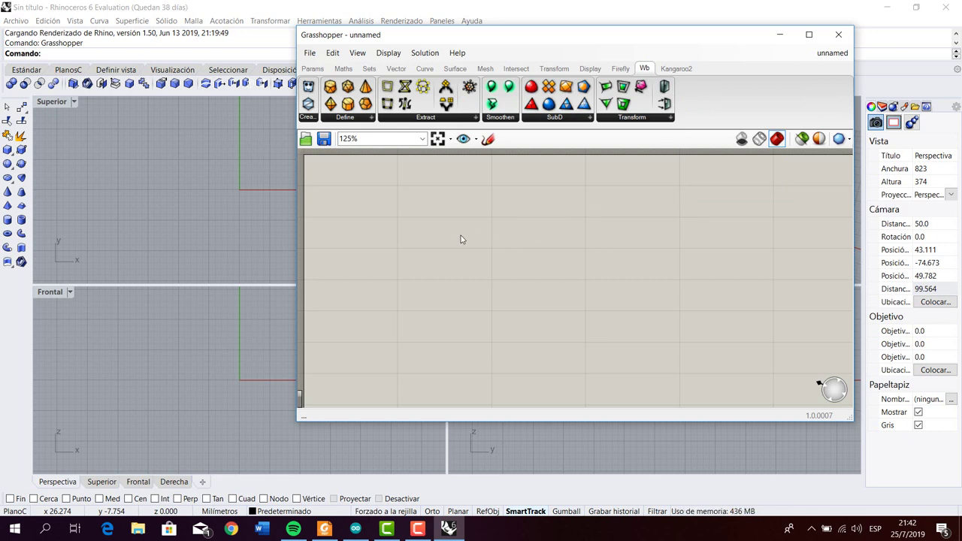
{"action": "left_click", "coordinate": [618, 68]}
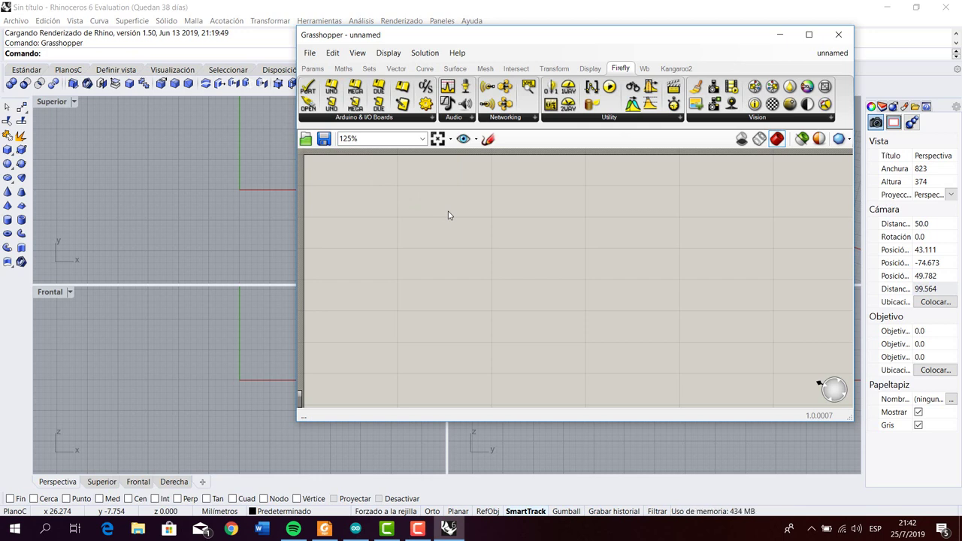
Add a Voronoi 3D component to the canvas and place it near the middle.
{"action": "double_click", "coordinate": [429, 249]}
{"action": "type", "text": "vornoi"}
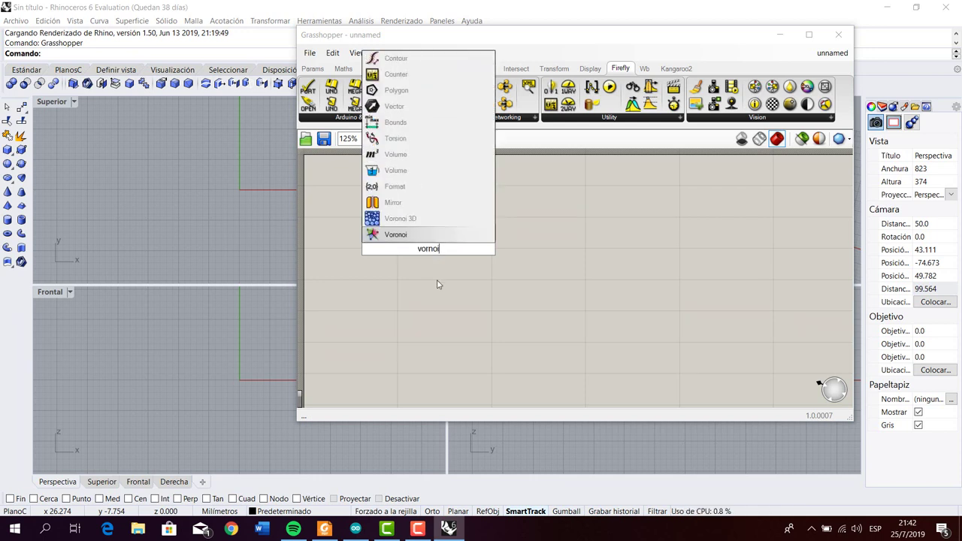
{"action": "left_click", "coordinate": [419, 217]}
{"action": "left_click_drag", "start_coordinate": [432, 248], "coordinate": [503, 261]}
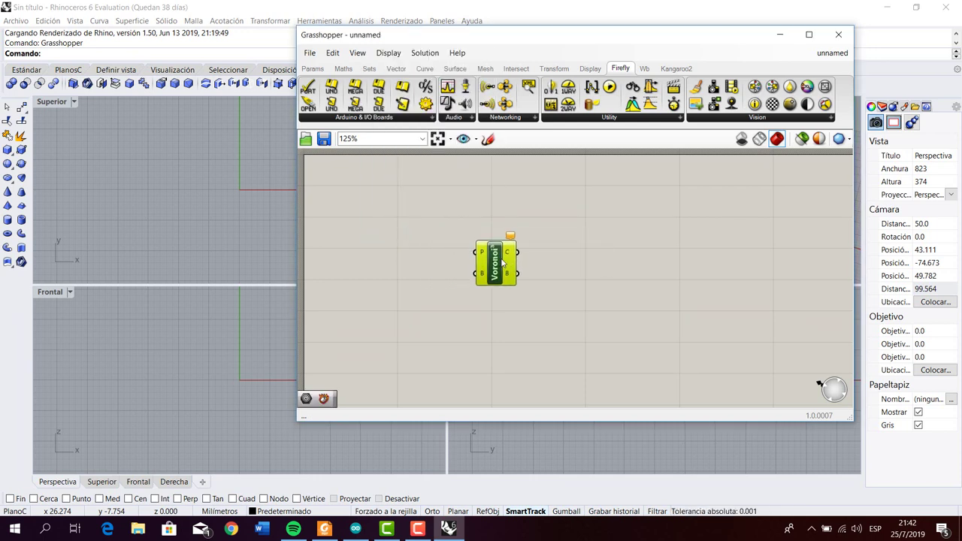
Add a Populate Geometry component and place it above and to the left of the Voronoi 3D component.
{"action": "left_click", "coordinate": [440, 305]}
{"action": "right_click", "coordinate": [441, 305]}
{"action": "left_click", "coordinate": [408, 286]}
{"action": "double_click", "coordinate": [408, 286]}
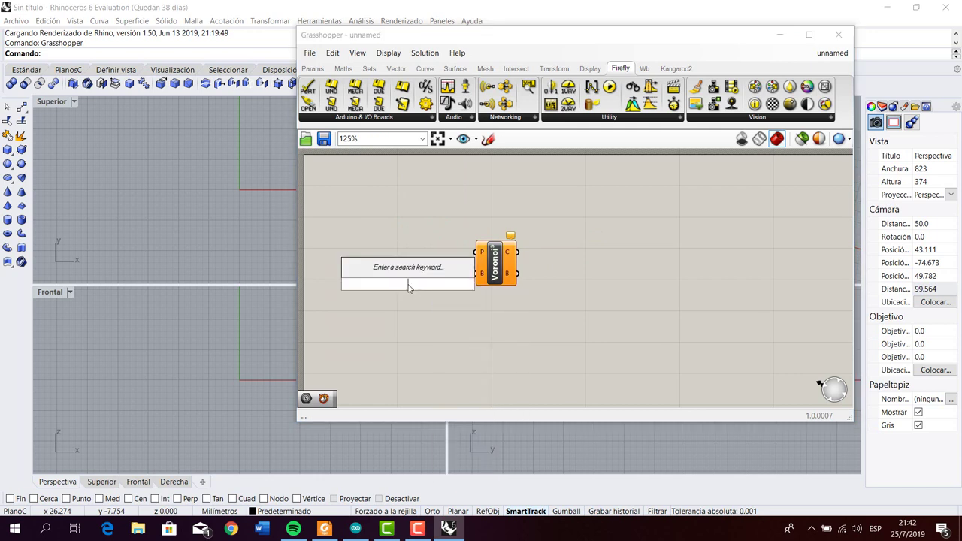
{"action": "type", "text": "geo"}
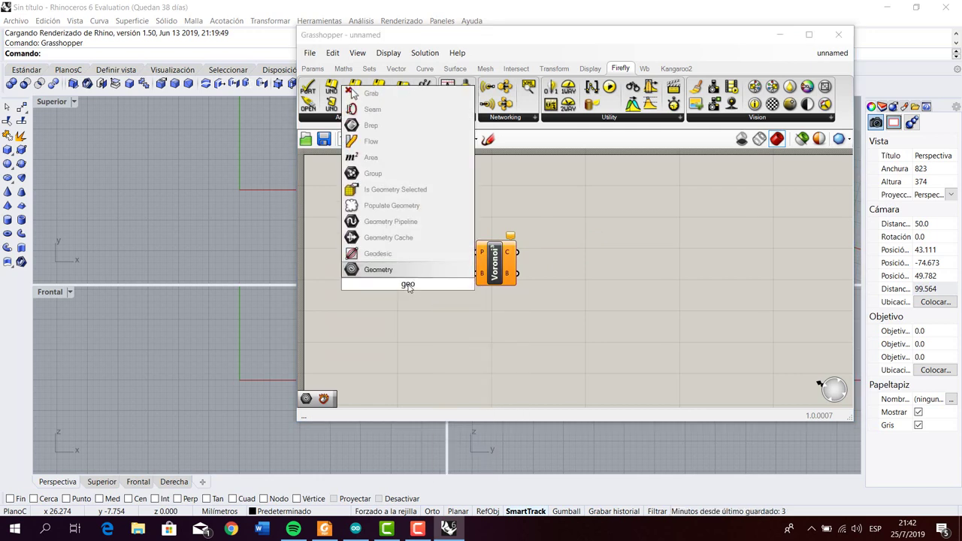
{"action": "left_click", "coordinate": [428, 206]}
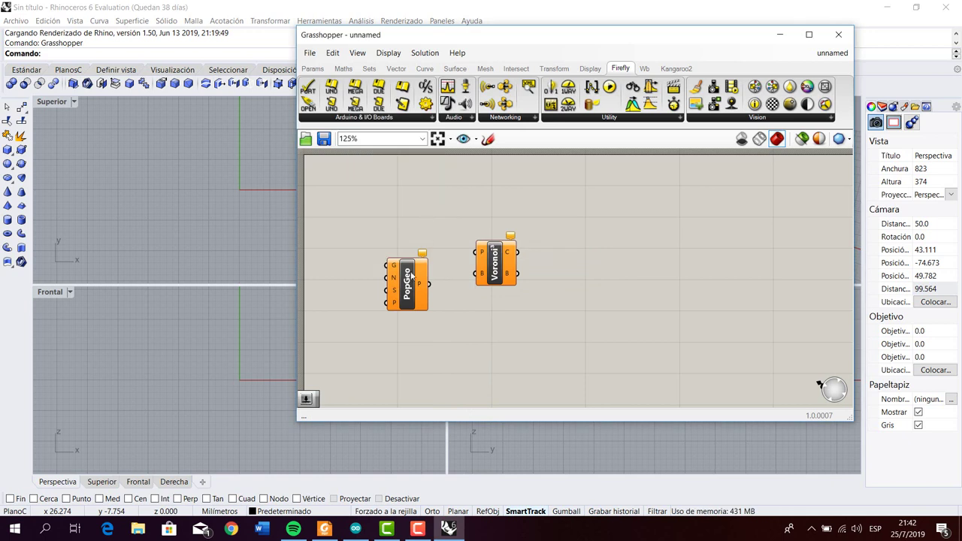
{"action": "left_click_drag", "start_coordinate": [413, 277], "coordinate": [422, 231]}
{"action": "left_click", "coordinate": [456, 259]}
{"action": "left_click", "coordinate": [452, 276]}
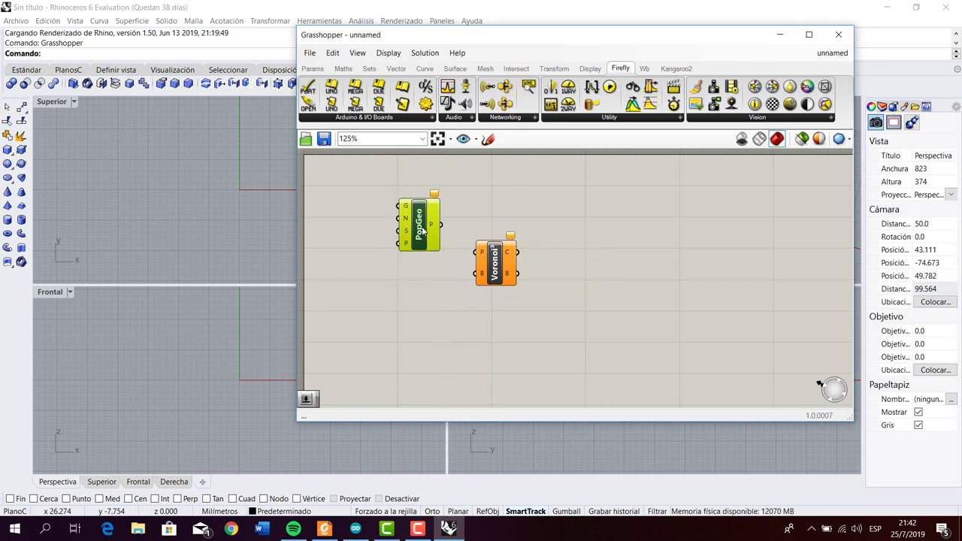
Add a Geometry parameter and line it up below the Populate Geometry component.
{"action": "right_click", "coordinate": [423, 312]}
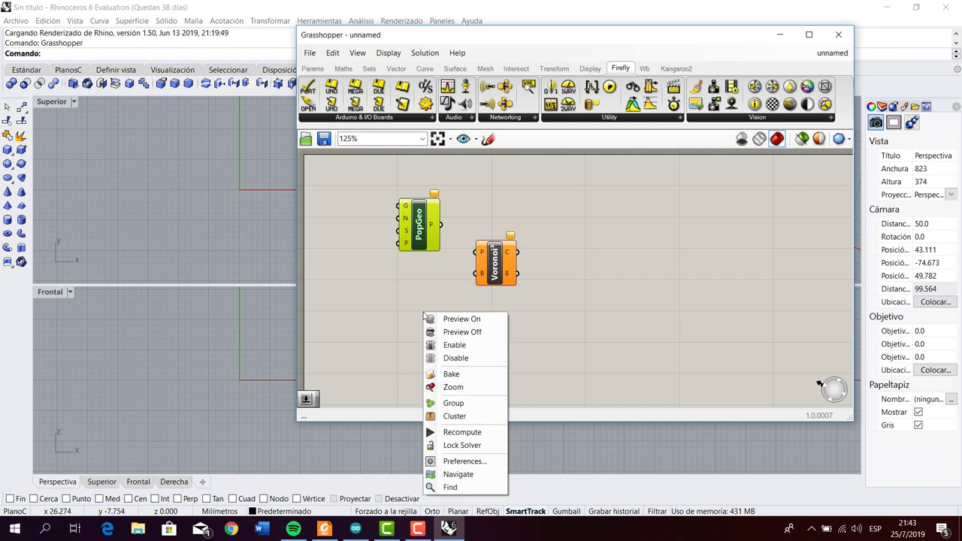
{"action": "left_click", "coordinate": [412, 308]}
{"action": "double_click", "coordinate": [412, 307]}
{"action": "type", "text": "geo"}
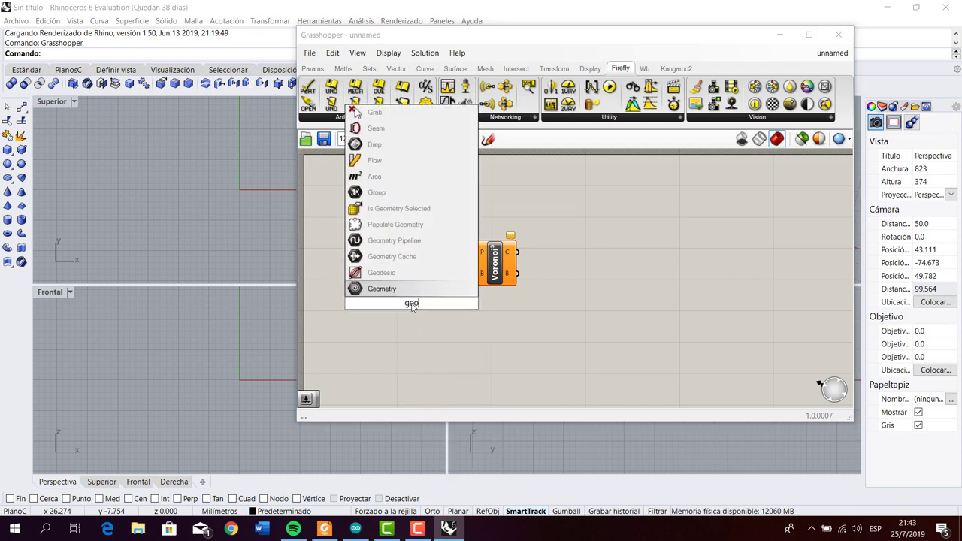
{"action": "left_click", "coordinate": [414, 290]}
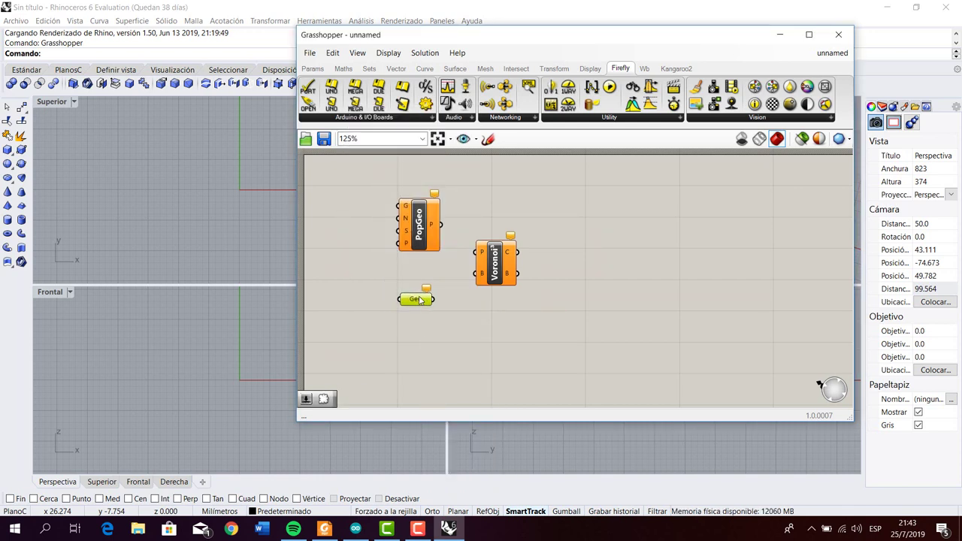
{"action": "left_click_drag", "start_coordinate": [436, 246], "coordinate": [441, 244]}
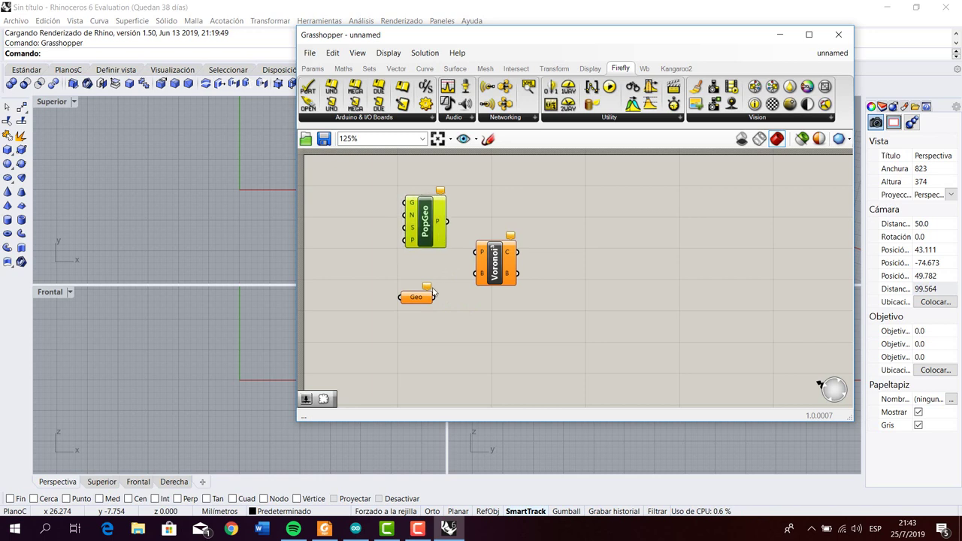
{"action": "left_click_drag", "start_coordinate": [428, 298], "coordinate": [437, 298]}
{"action": "left_click", "coordinate": [461, 308]}
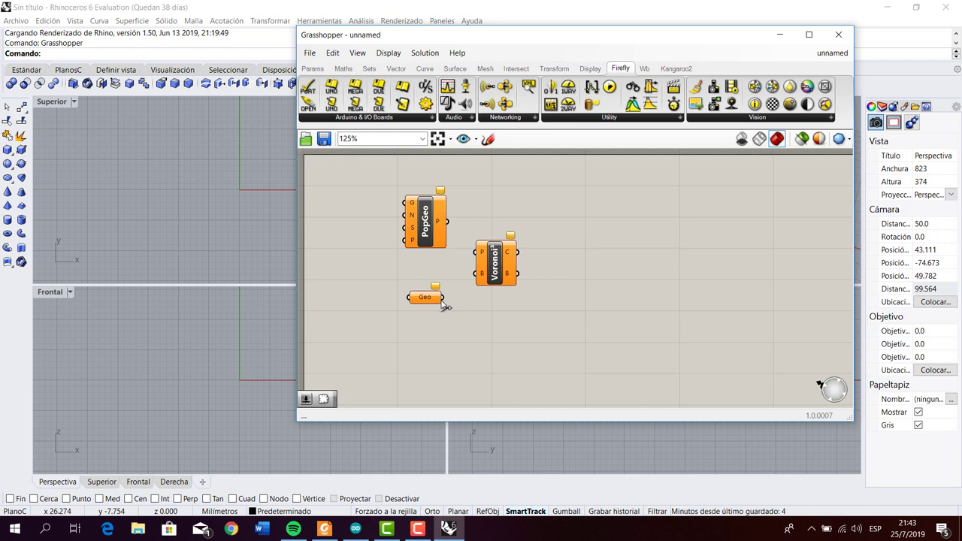
Connect the Geometry parameter to Voronoi 3D's B input and Populate Geometry's output to its P input.
{"action": "left_click_drag", "start_coordinate": [444, 299], "coordinate": [476, 274]}
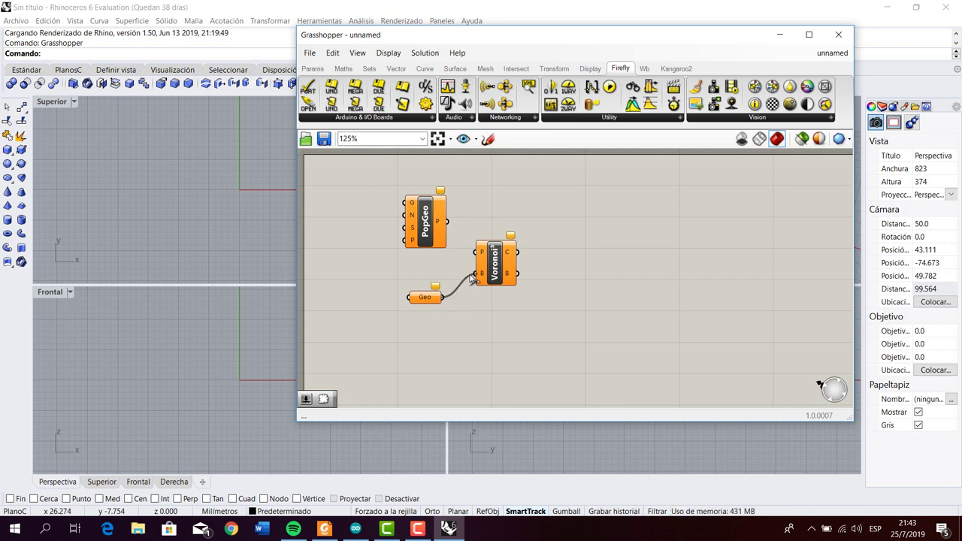
{"action": "left_click_drag", "start_coordinate": [428, 299], "coordinate": [425, 302]}
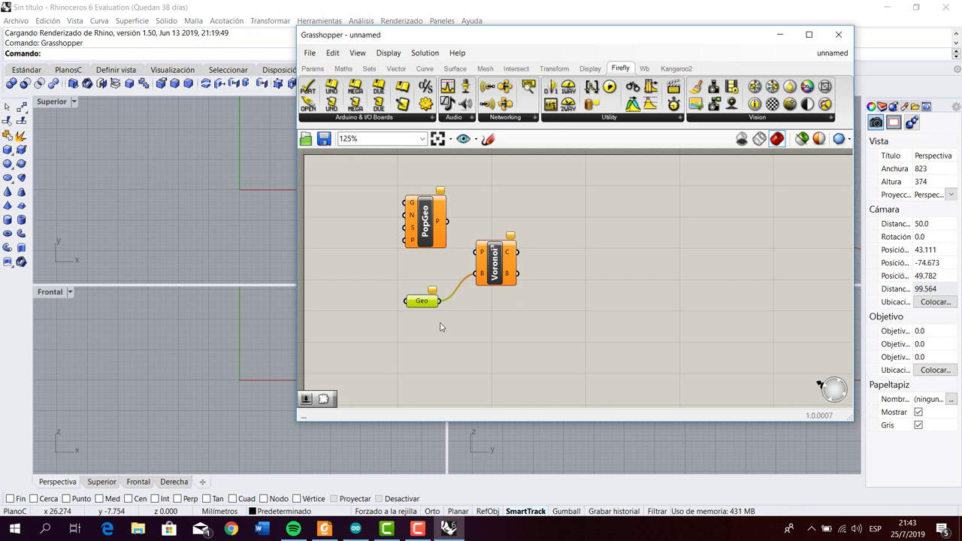
{"action": "left_click_drag", "start_coordinate": [442, 243], "coordinate": [476, 251]}
{"action": "left_click", "coordinate": [448, 263]}
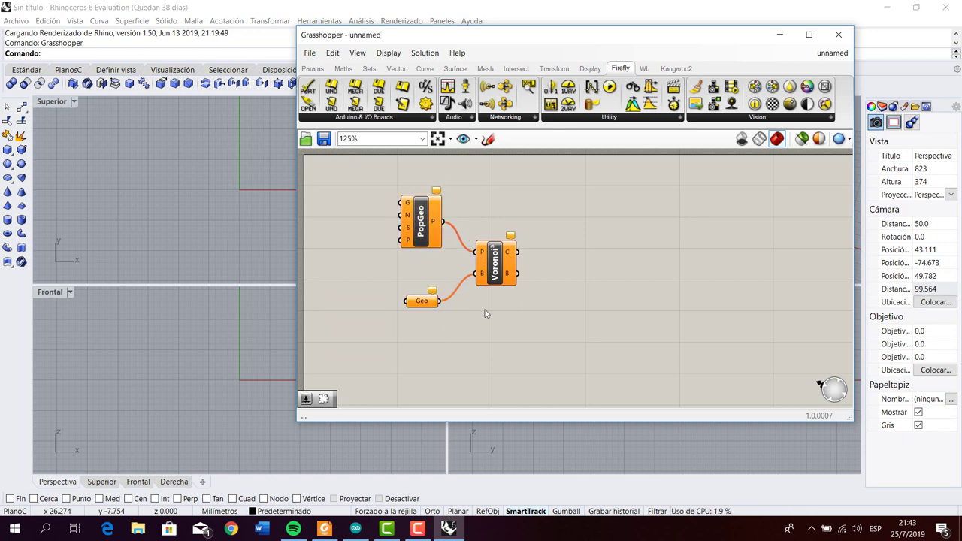
Shift all three components to the right and connect the Geometry parameter to Populate Geometry's G input.
{"action": "left_click_drag", "start_coordinate": [384, 186], "coordinate": [580, 358]}
{"action": "left_click_drag", "start_coordinate": [502, 271], "coordinate": [569, 278]}
{"action": "left_click", "coordinate": [569, 360]}
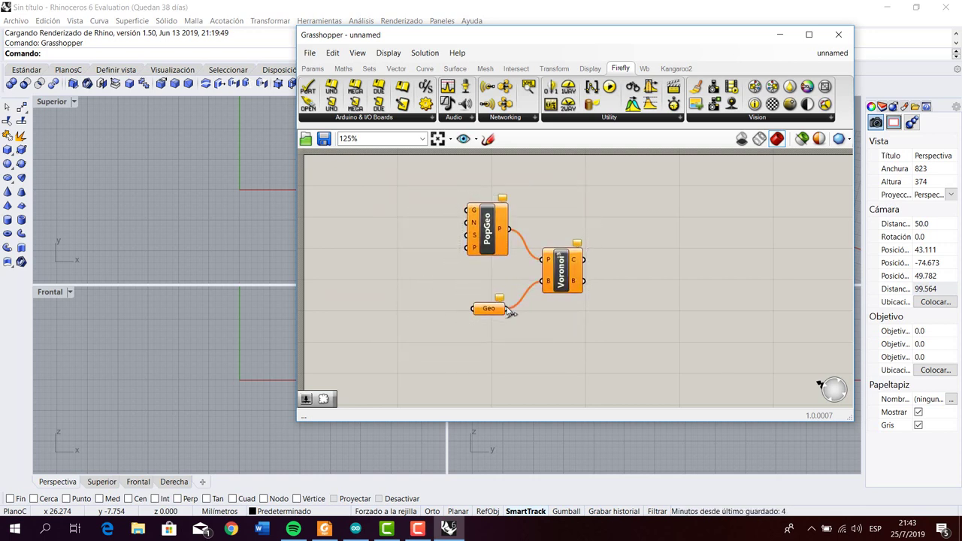
{"action": "left_click_drag", "start_coordinate": [508, 309], "coordinate": [466, 210]}
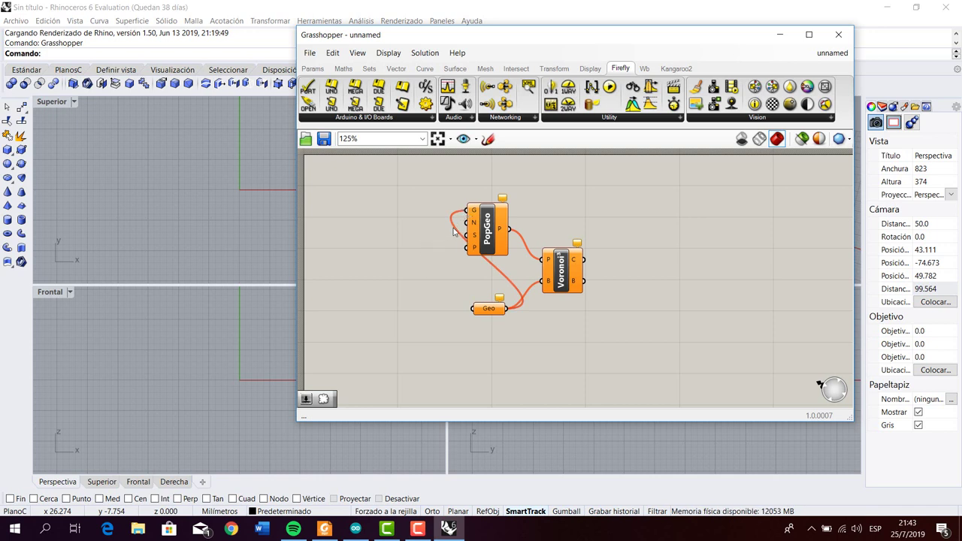
Add a Number Slider and place it to the left of the Populate Geometry component.
{"action": "double_click", "coordinate": [407, 234]}
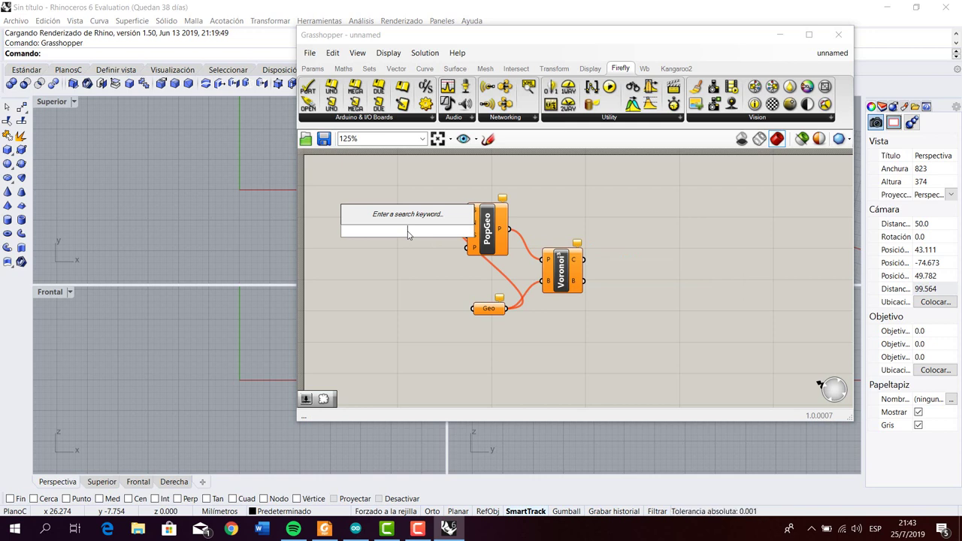
{"action": "type", "text": "slider"}
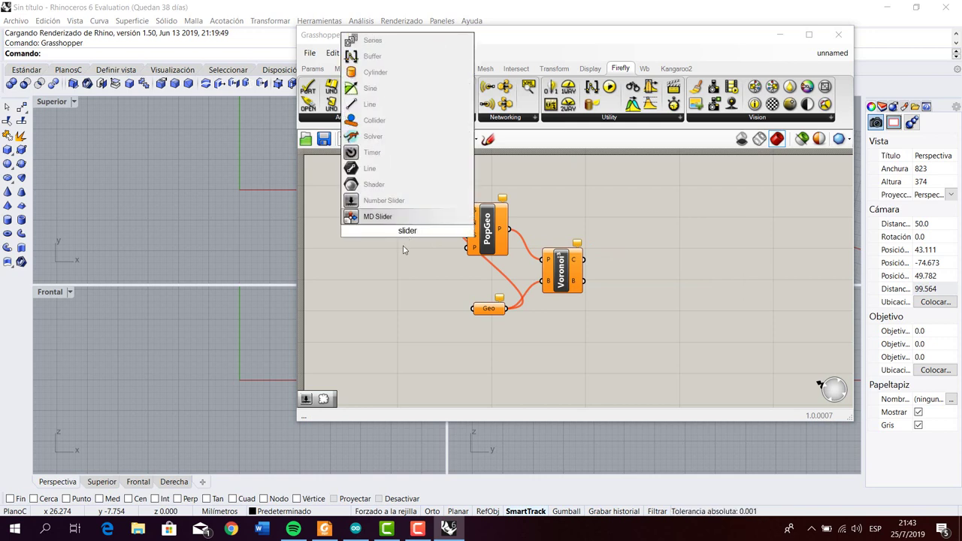
{"action": "left_click", "coordinate": [382, 216]}
{"action": "left_click_drag", "start_coordinate": [390, 230], "coordinate": [370, 214]}
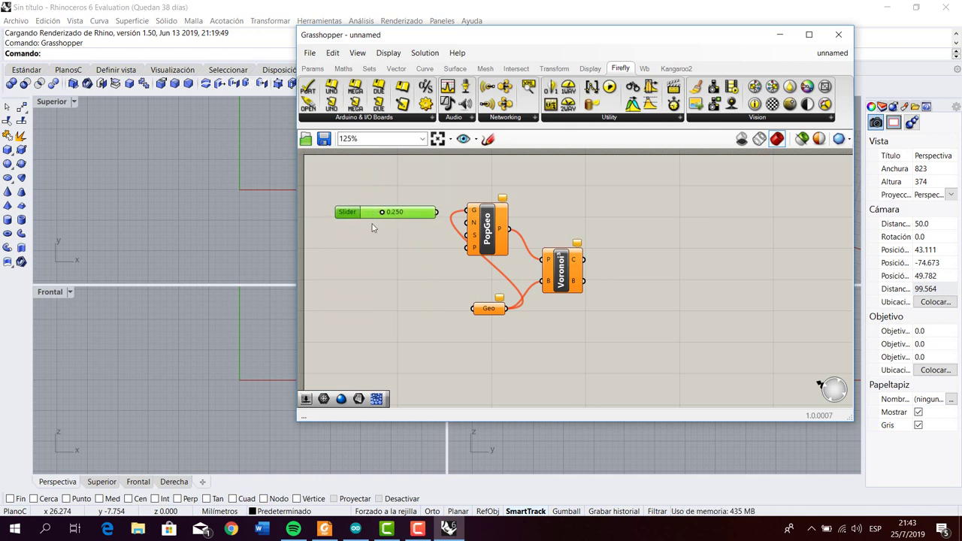
{"action": "left_click", "coordinate": [376, 225]}
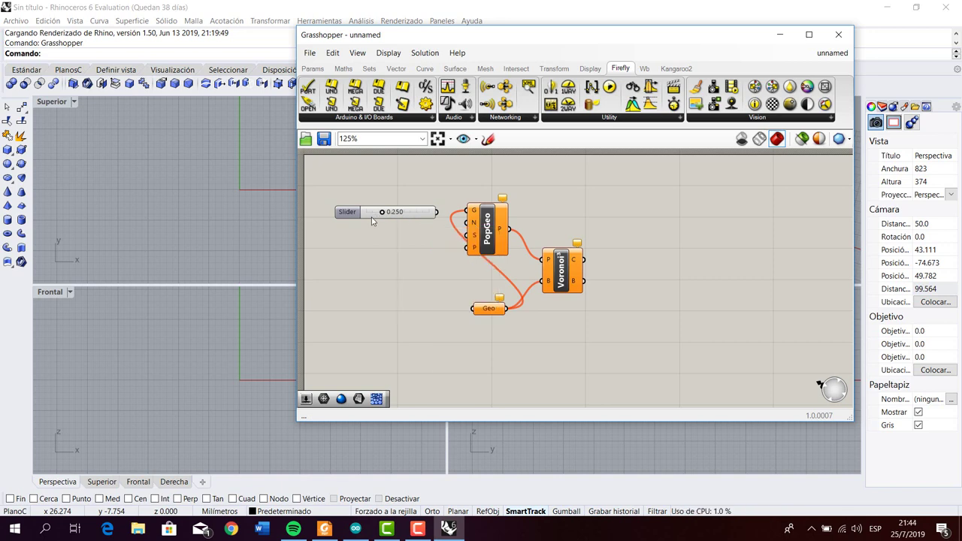
Configure the number slider with 0 decimal digits and a maximum of 400.
{"action": "double_click", "coordinate": [378, 214]}
{"action": "double_click", "coordinate": [348, 212]}
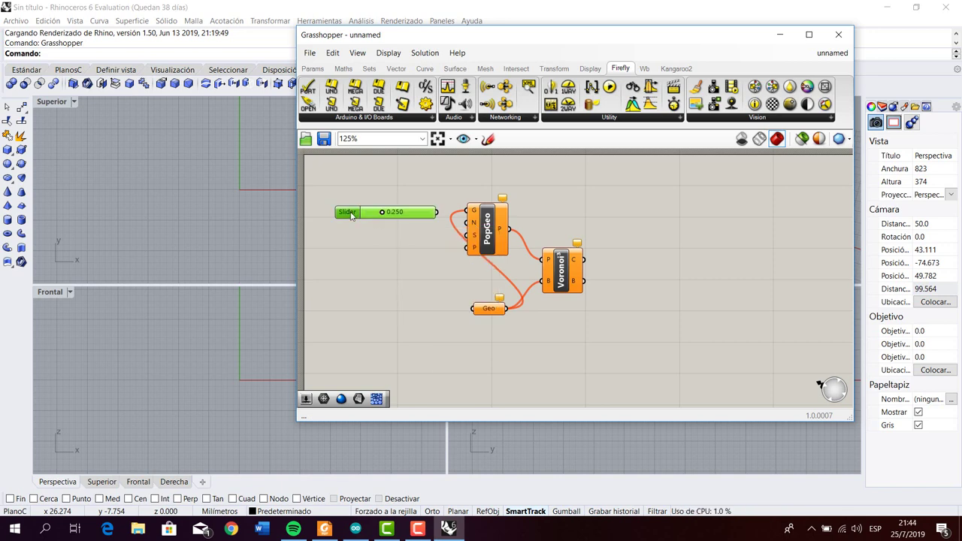
{"action": "double_click", "coordinate": [422, 246]}
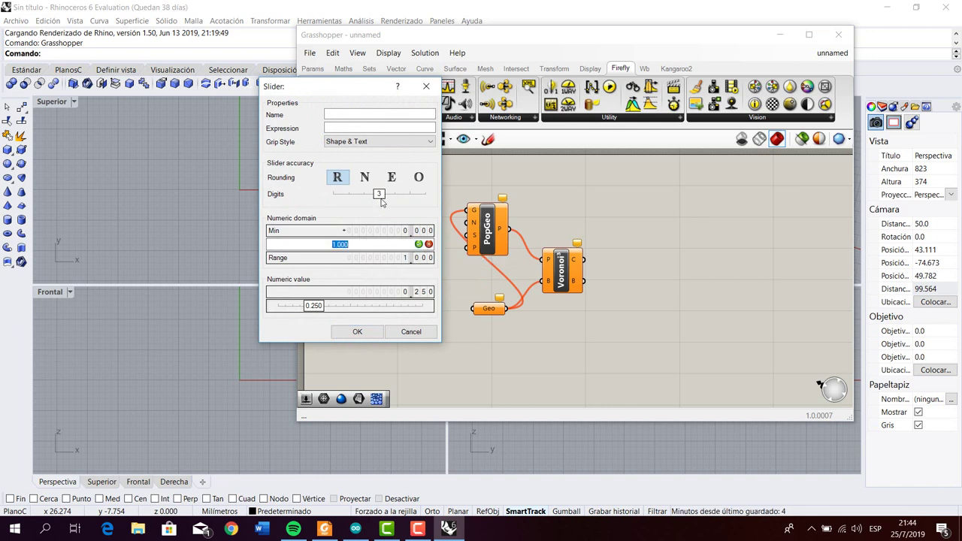
{"action": "left_click_drag", "start_coordinate": [380, 194], "coordinate": [333, 194]}
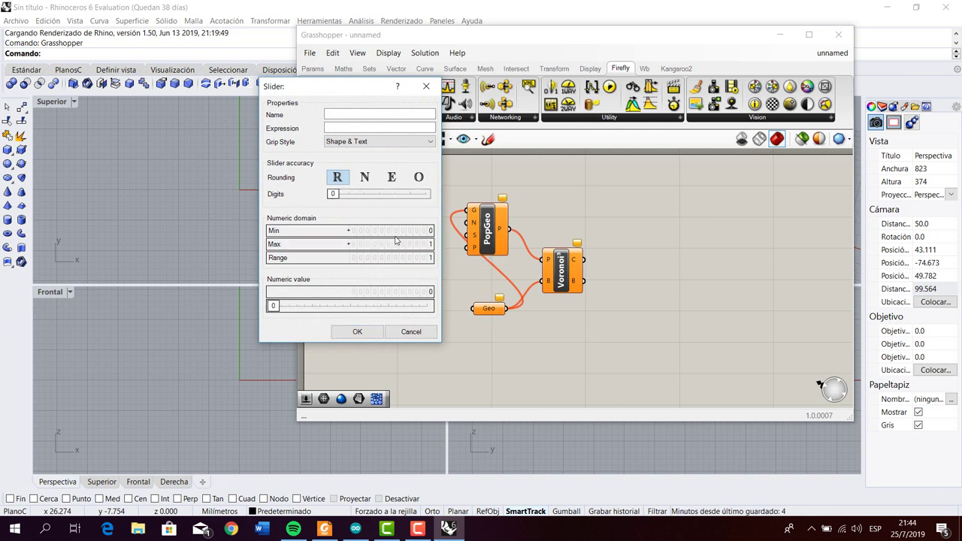
{"action": "double_click", "coordinate": [399, 245]}
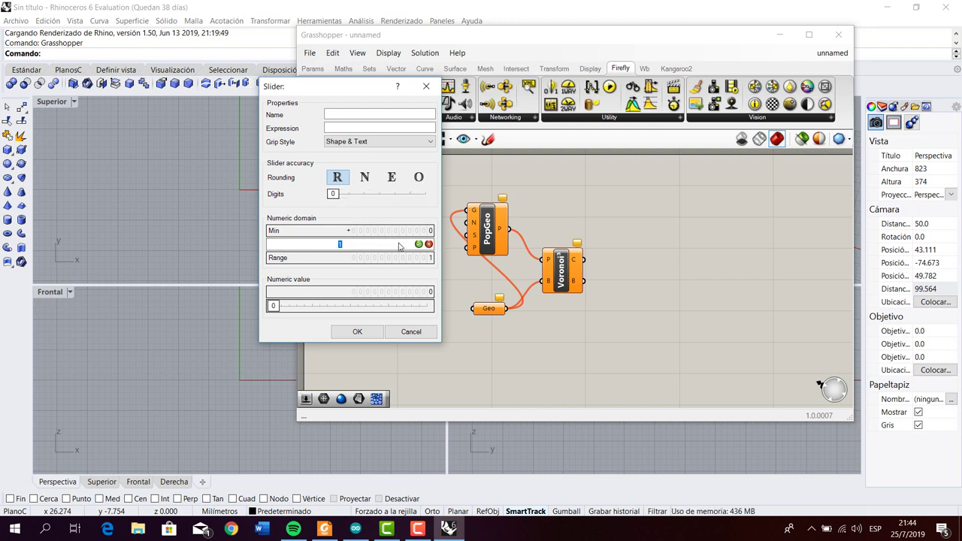
{"action": "key", "text": "Return"}
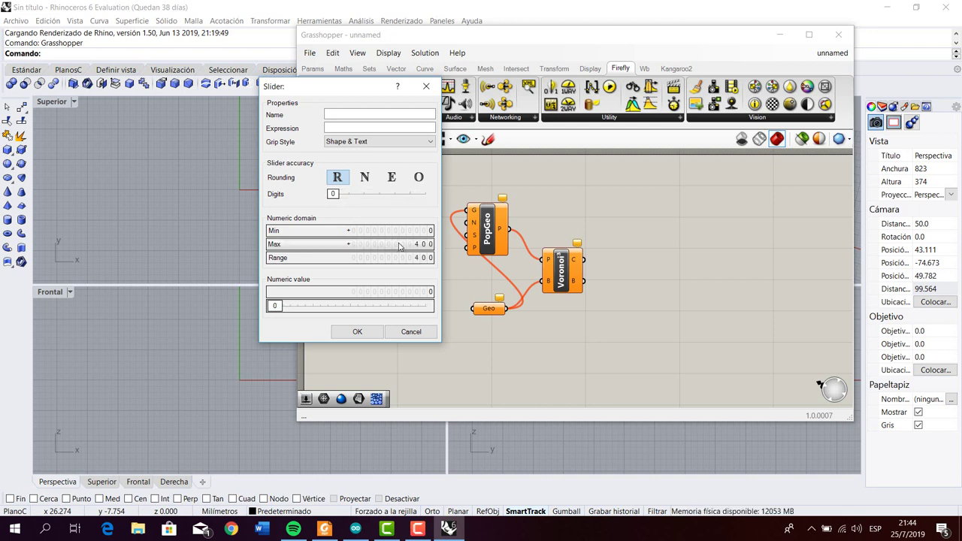
{"action": "left_click", "coordinate": [370, 334]}
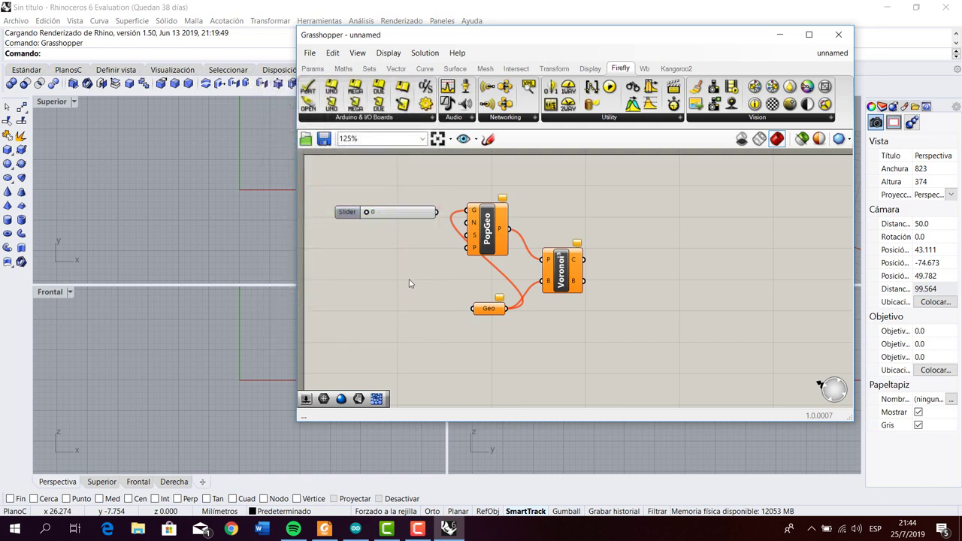
Align the number slider with Populate Geometry's N input and connect the slider to it.
{"action": "left_click_drag", "start_coordinate": [392, 215], "coordinate": [389, 237]}
{"action": "left_click", "coordinate": [389, 237]}
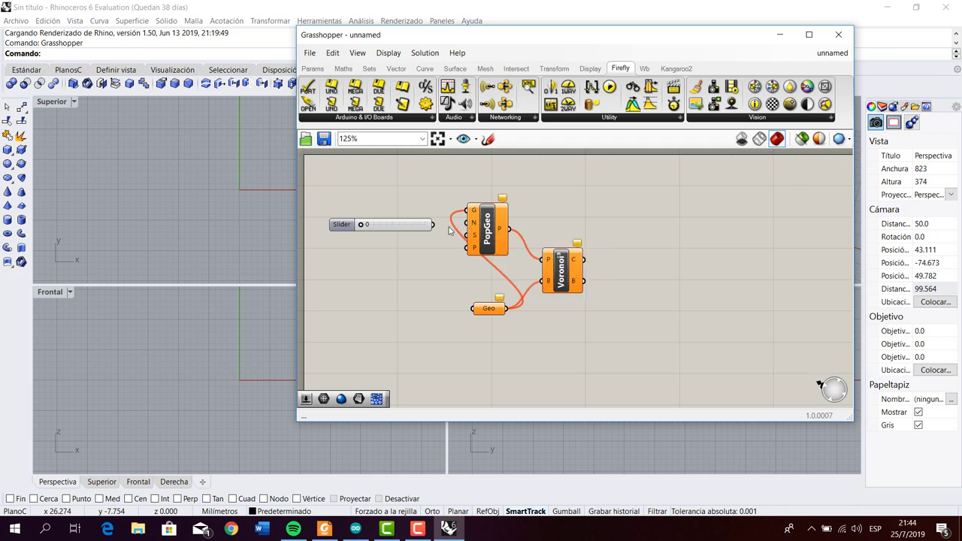
{"action": "left_click_drag", "start_coordinate": [433, 225], "coordinate": [469, 223]}
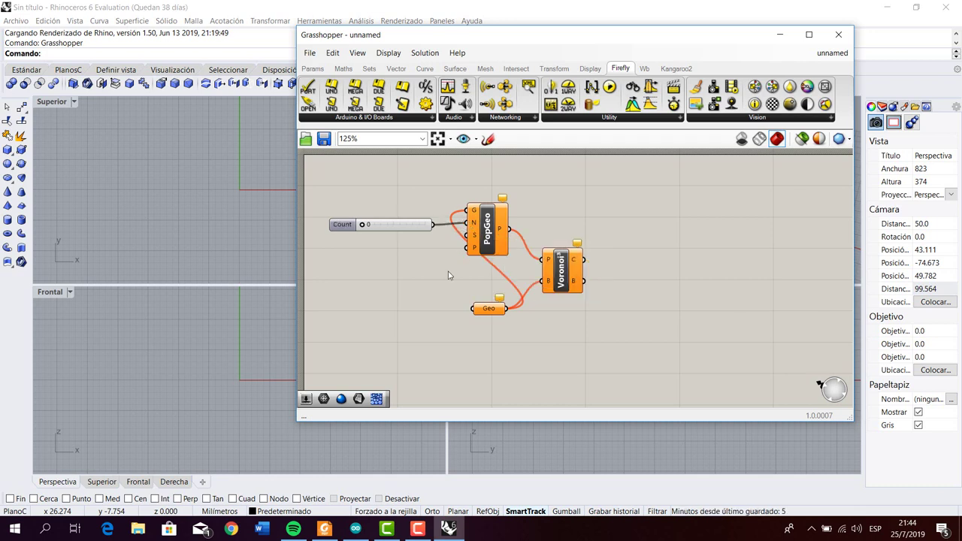
{"action": "left_click", "coordinate": [494, 311]}
{"action": "left_click", "coordinate": [455, 337]}
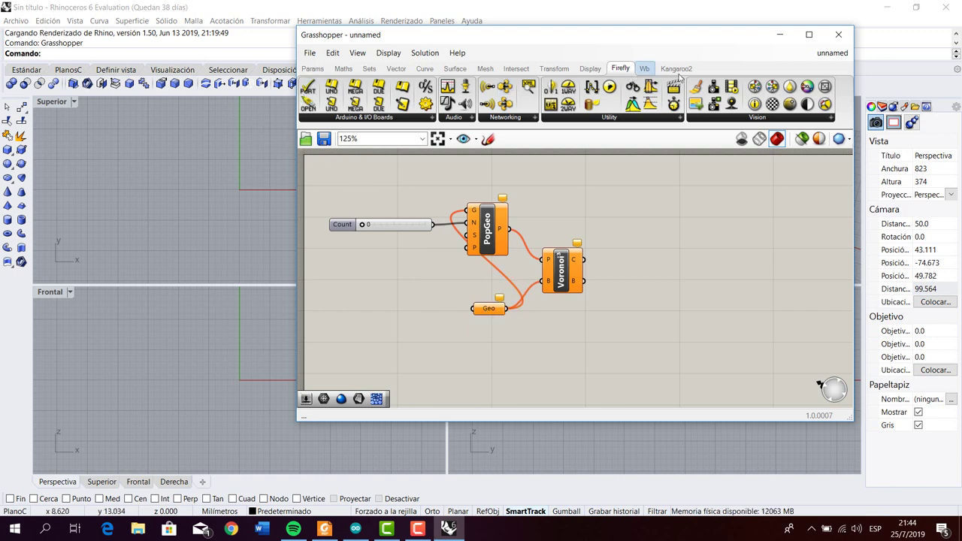
Switch to Rhino, maximise the Perspective viewport and draw a box with its first base corner at the origin.
{"action": "left_click", "coordinate": [779, 36]}
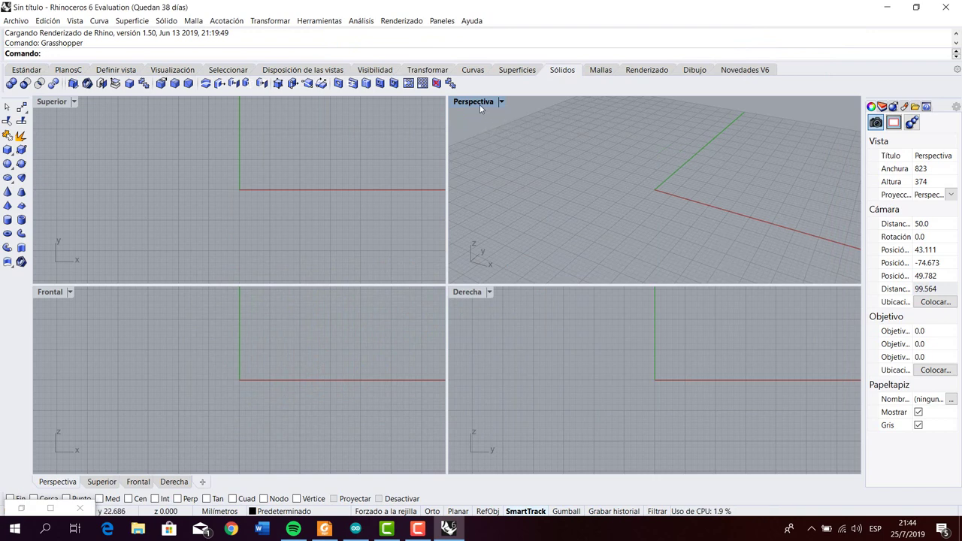
{"action": "double_click", "coordinate": [479, 102]}
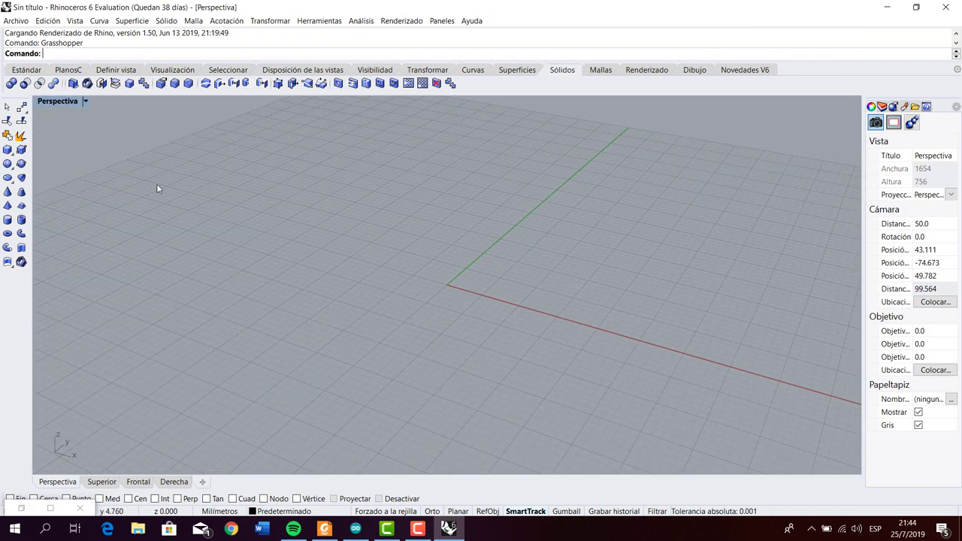
{"action": "left_click", "coordinate": [8, 149]}
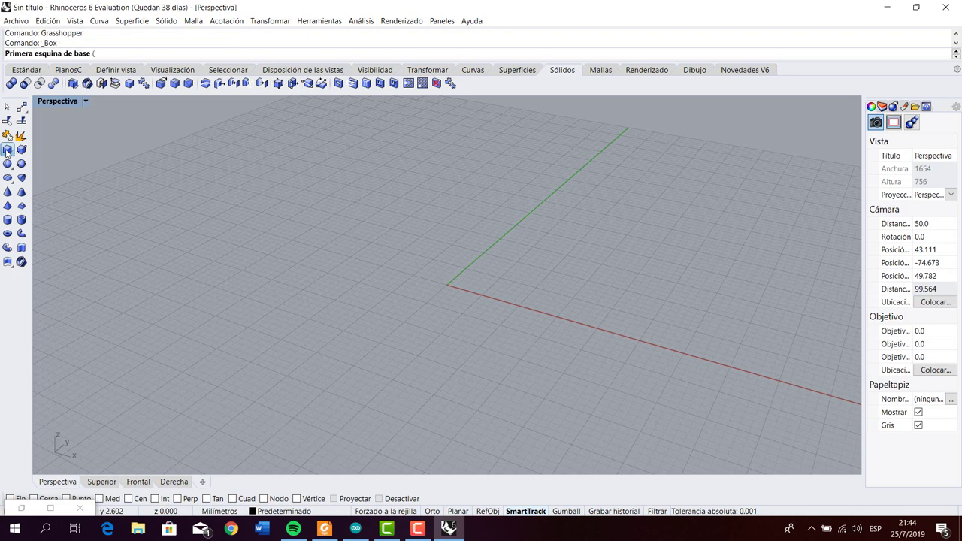
{"action": "left_click", "coordinate": [447, 284]}
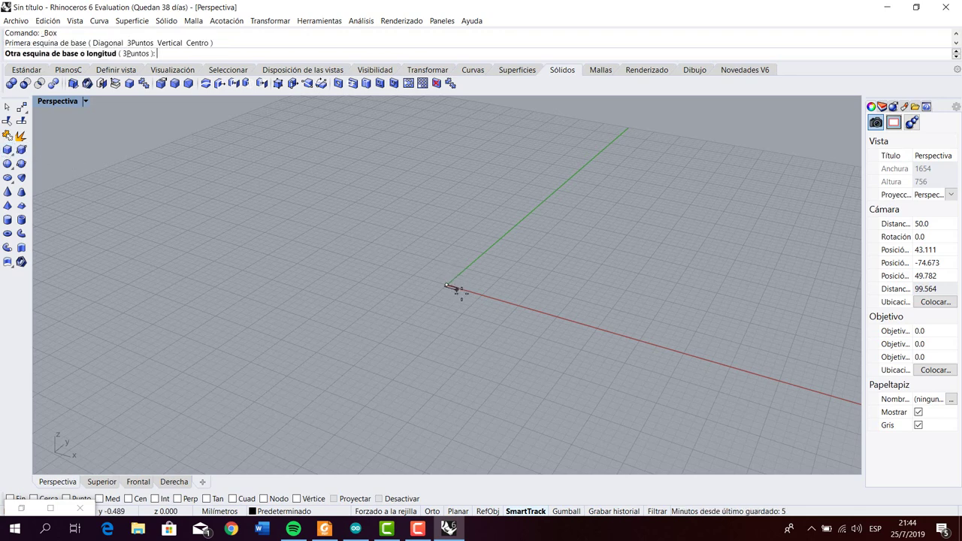
{"action": "left_click", "coordinate": [572, 258]}
{"action": "left_click", "coordinate": [605, 180]}
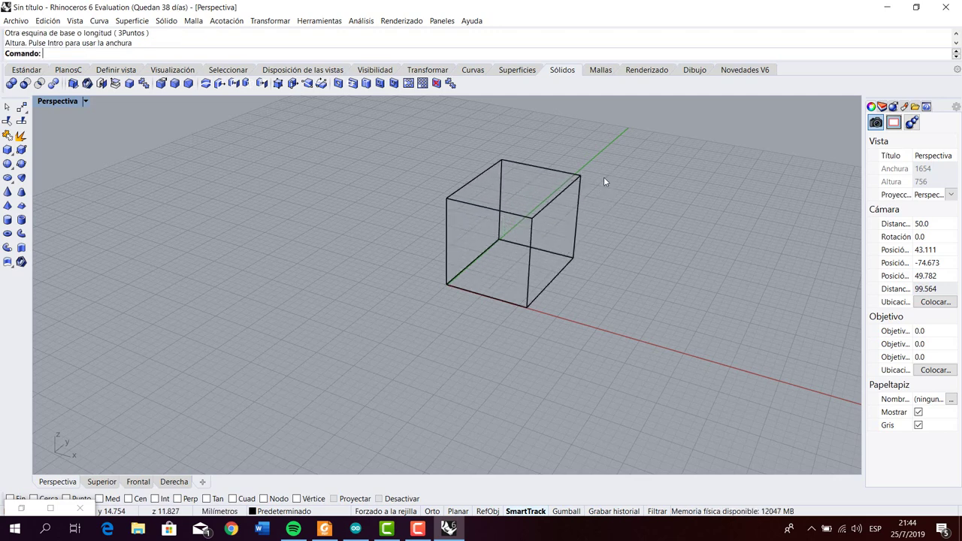
{"action": "right_click_drag", "start_coordinate": [589, 259], "coordinate": [608, 241]}
Bring the Grasshopper window back and move it aside so that the box stays in view beside it.
{"action": "left_click", "coordinate": [450, 529]}
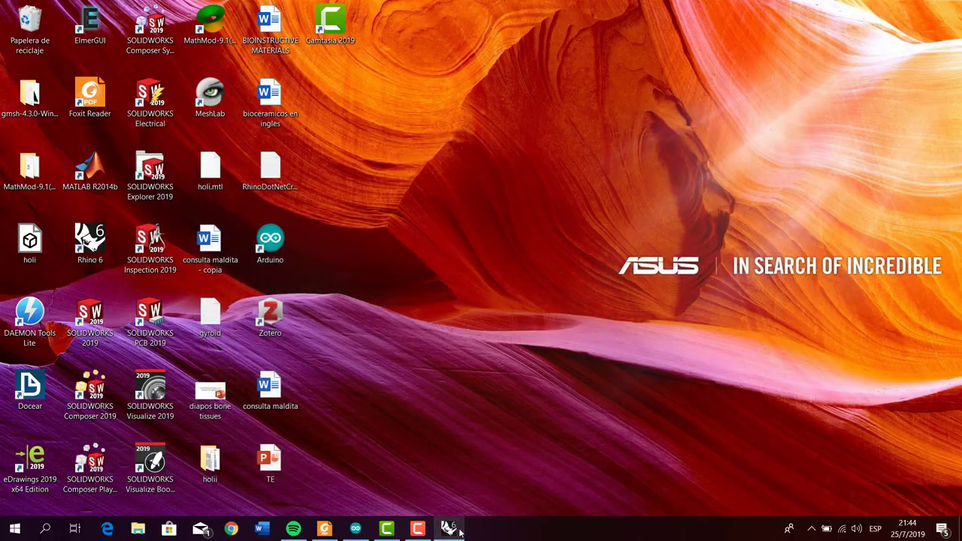
{"action": "left_click", "coordinate": [451, 530]}
{"action": "left_click_drag", "start_coordinate": [597, 41], "coordinate": [761, 79]}
{"action": "left_click", "coordinate": [258, 218]}
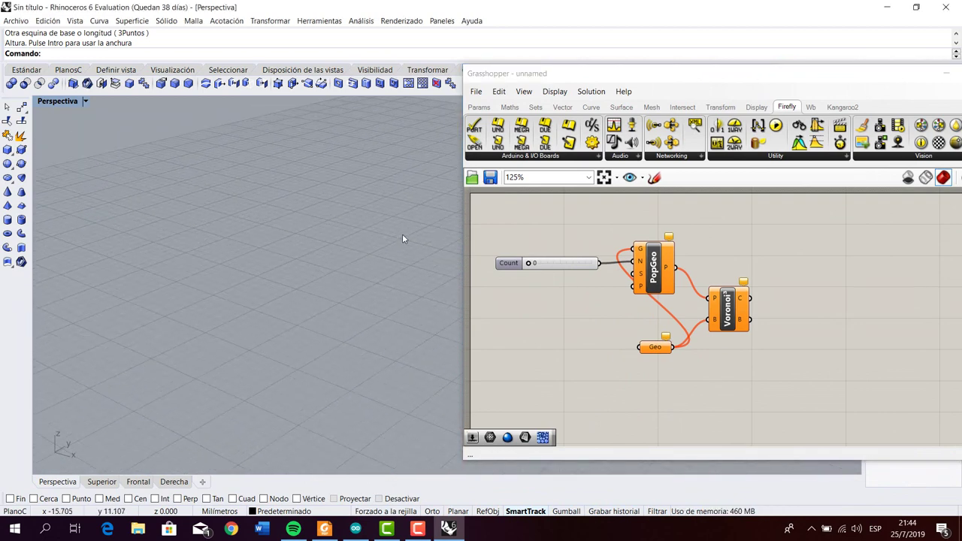
{"action": "scroll", "coordinate": [445, 244], "scroll_direction": "up", "scroll_amount": 3}
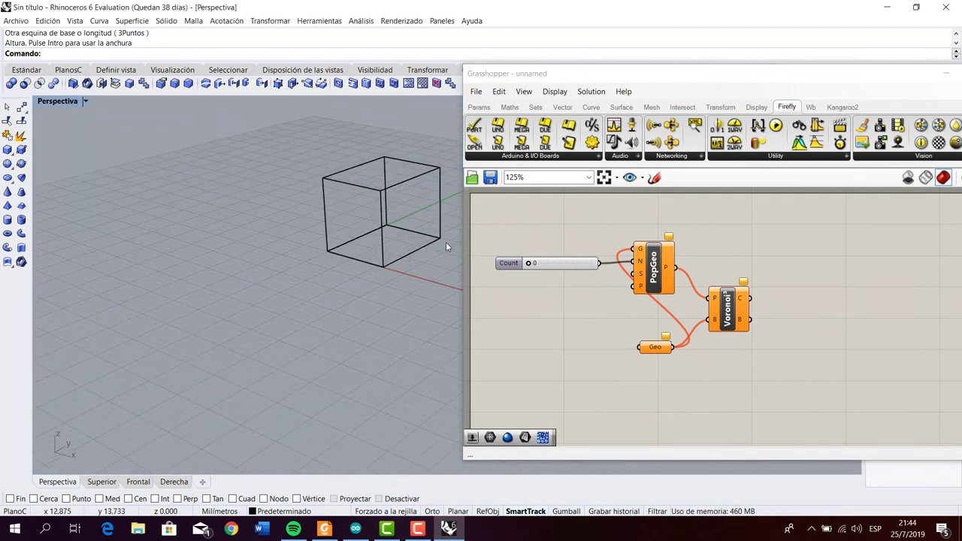
{"action": "scroll", "coordinate": [445, 242], "scroll_direction": "up", "scroll_amount": 3}
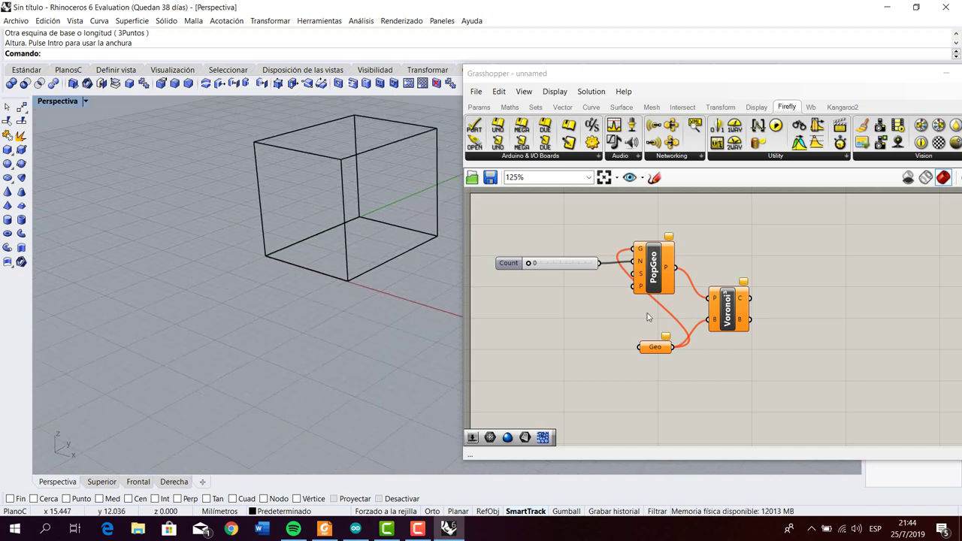
Reference the Rhino box as the single geometry of the Geometry parameter.
{"action": "left_click", "coordinate": [700, 359]}
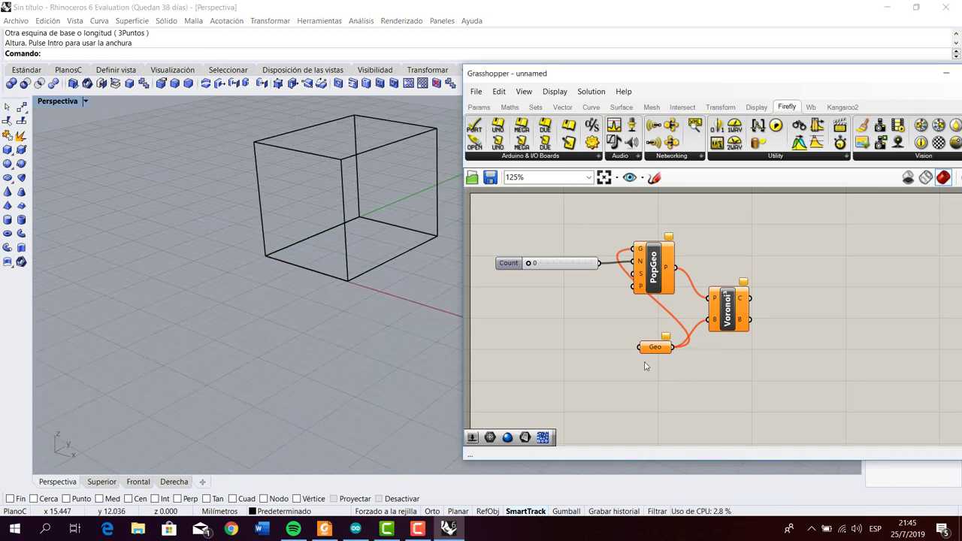
{"action": "right_click", "coordinate": [664, 347]}
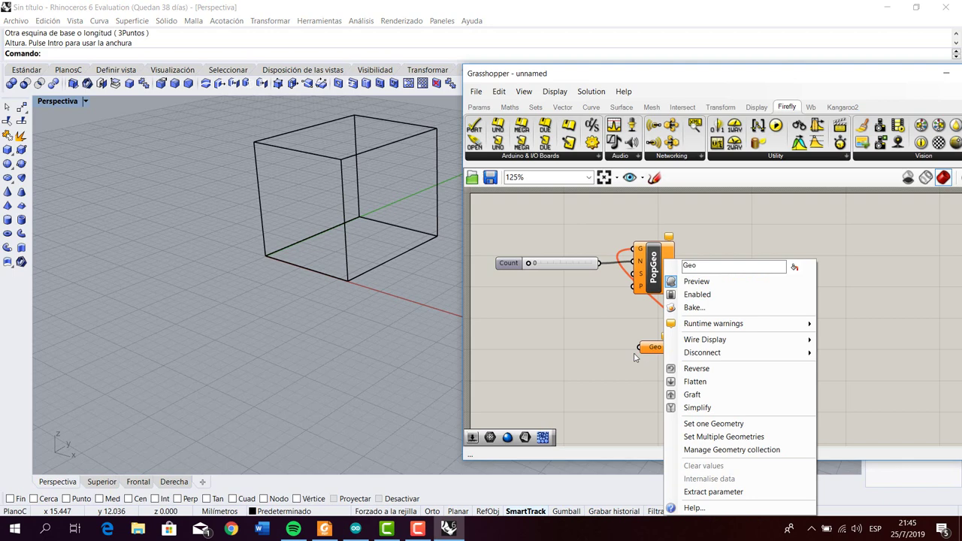
{"action": "left_click", "coordinate": [704, 424]}
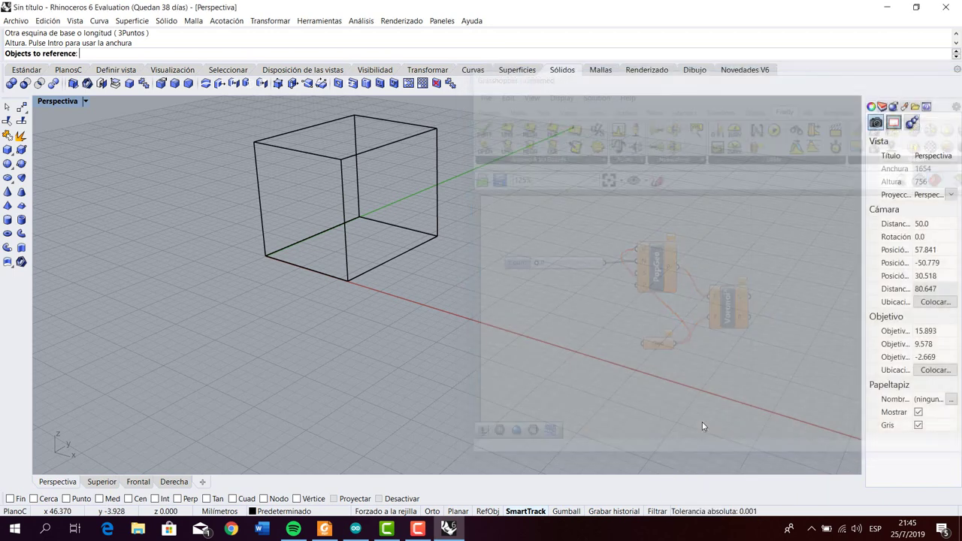
{"action": "left_click", "coordinate": [390, 146]}
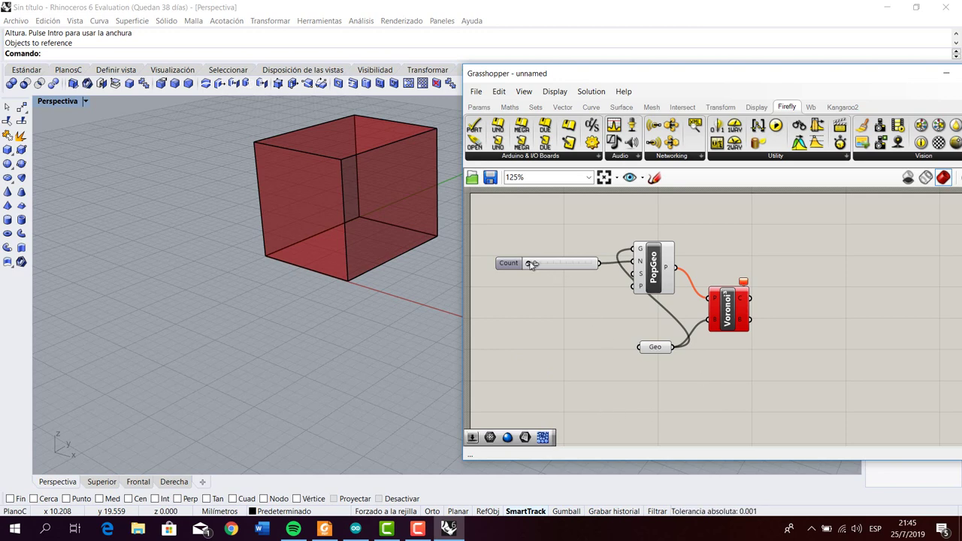
Set the Count slider feeding Populate Geometry to 117.
{"action": "left_click_drag", "start_coordinate": [529, 263], "coordinate": [553, 264]}
{"action": "mouse_move", "coordinate": [417, 265]}
{"action": "right_mouse_down"}
{"action": "mouse_move", "coordinate": [422, 272]}
{"action": "mouse_move", "coordinate": [423, 261]}
{"action": "right_mouse_up"}
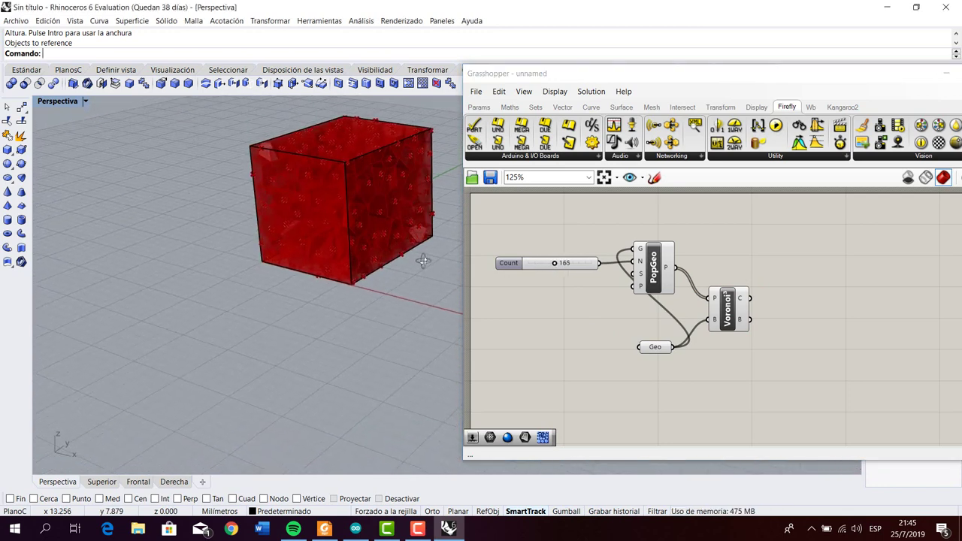
{"action": "left_click", "coordinate": [552, 263]}
{"action": "left_click_drag", "start_coordinate": [552, 263], "coordinate": [547, 263]}
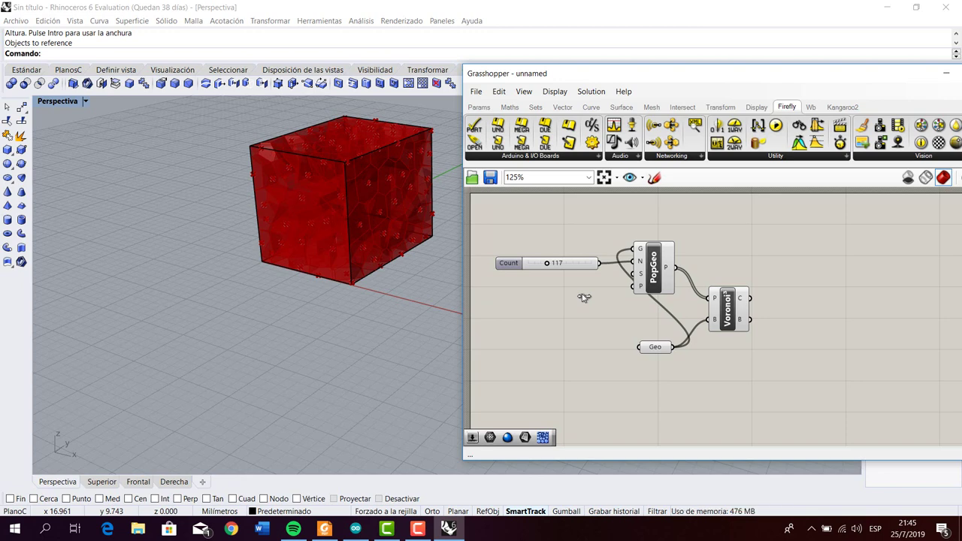
Add a Deconstruct Brep component beside Voronoi 3D and connect Voronoi 3D's C output to its B input.
{"action": "double_click", "coordinate": [789, 322]}
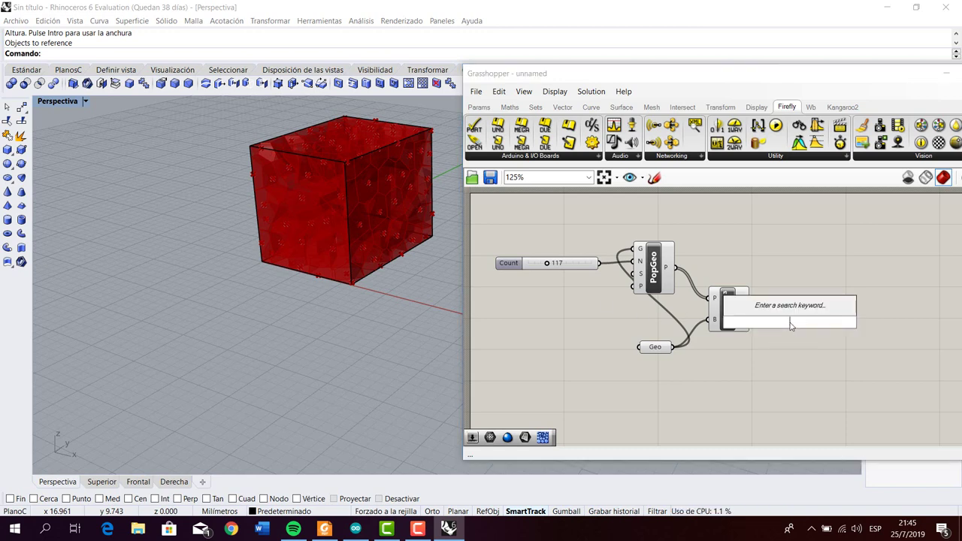
{"action": "type", "text": "depbr"}
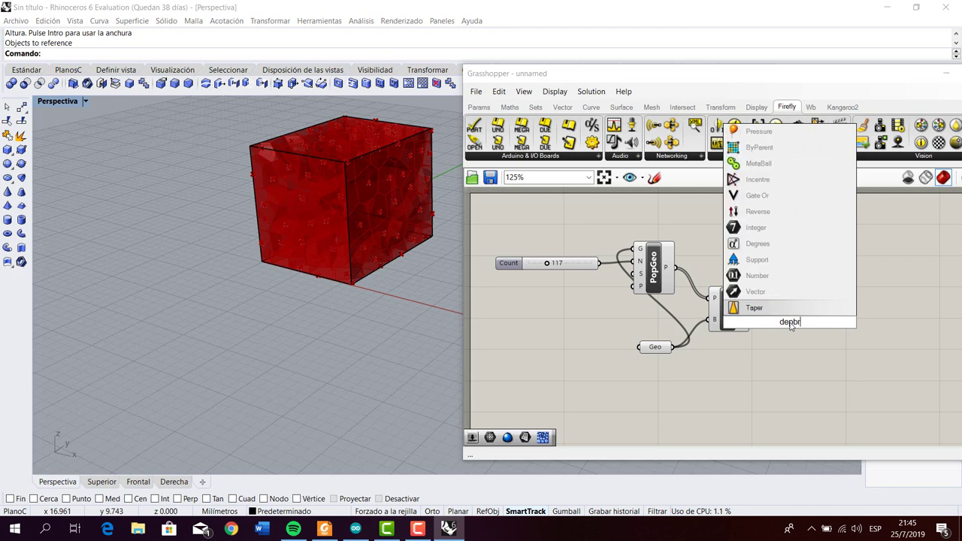
{"action": "type", "text": "ep"}
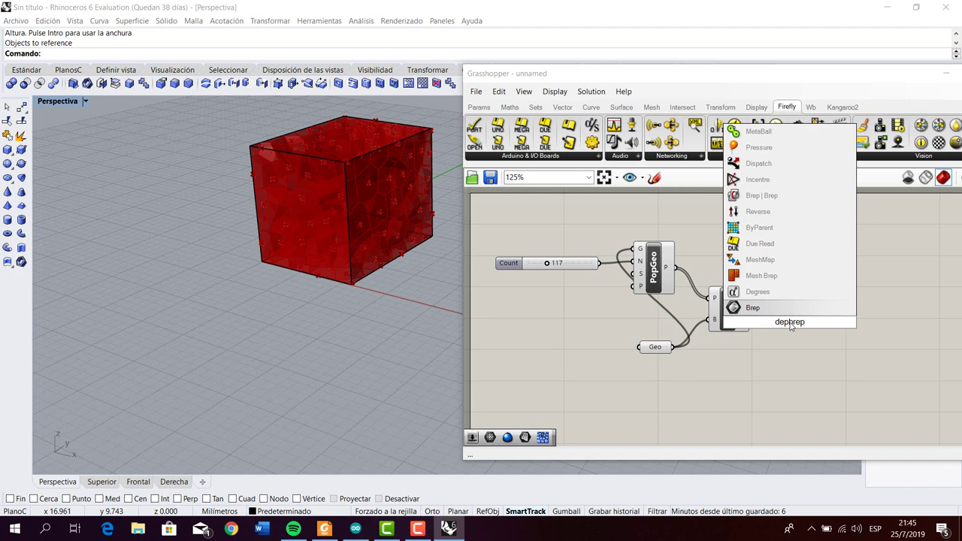
{"action": "key", "text": "BackSpace"}
{"action": "key", "text": "BackSpace"}
{"action": "key", "text": "BackSpace"}
{"action": "key", "text": "BackSpace"}
{"action": "key", "text": "BackSpace"}
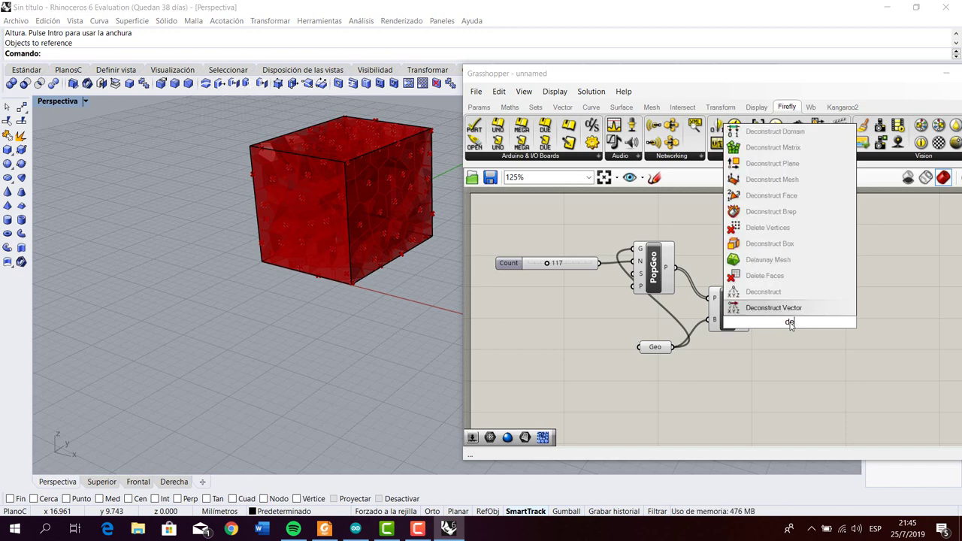
{"action": "type", "text": "brep"}
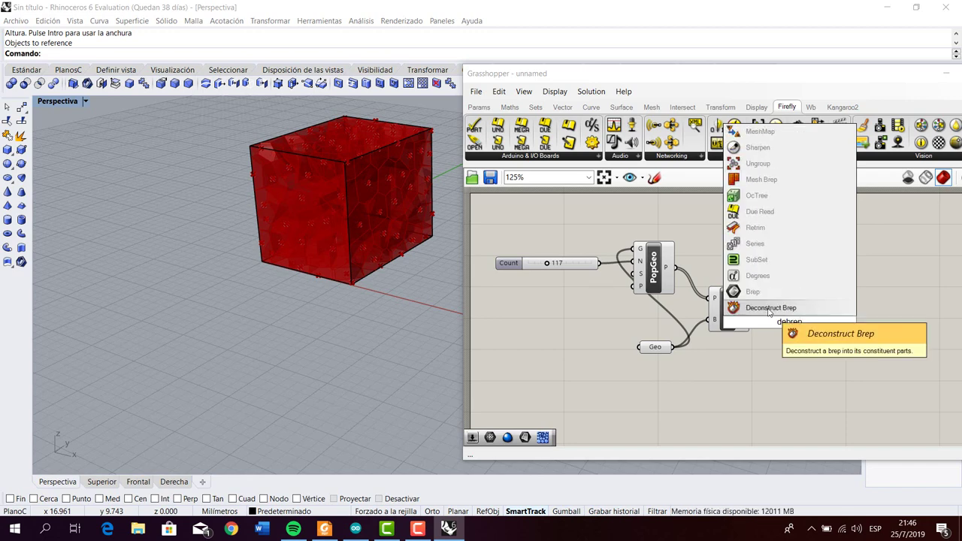
{"action": "key", "text": "Return"}
{"action": "left_click_drag", "start_coordinate": [790, 325], "coordinate": [795, 277]}
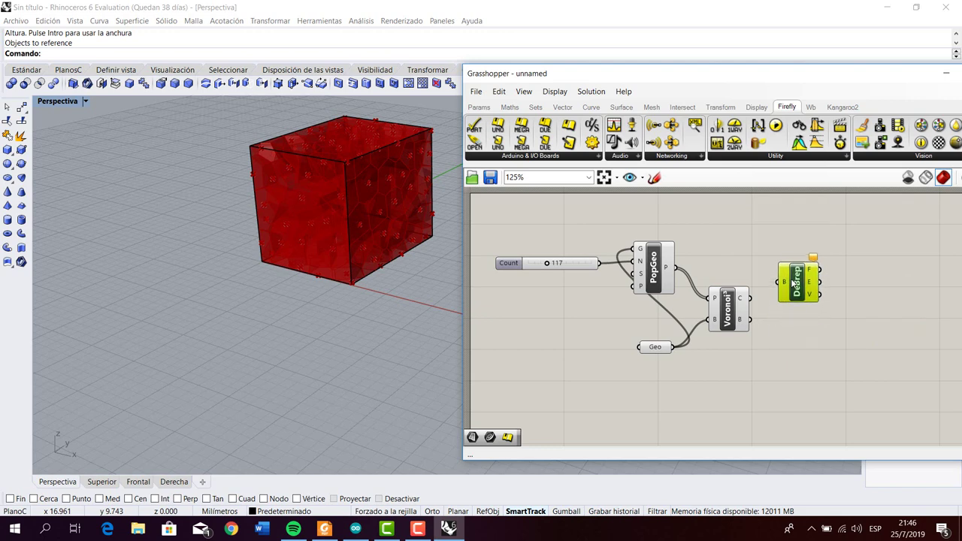
{"action": "left_click", "coordinate": [770, 293]}
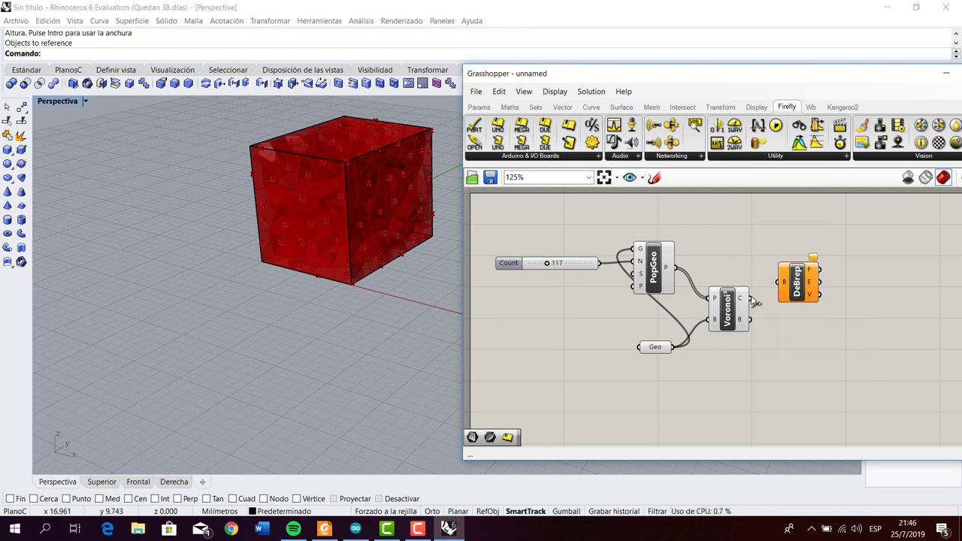
{"action": "left_click_drag", "start_coordinate": [750, 298], "coordinate": [779, 282]}
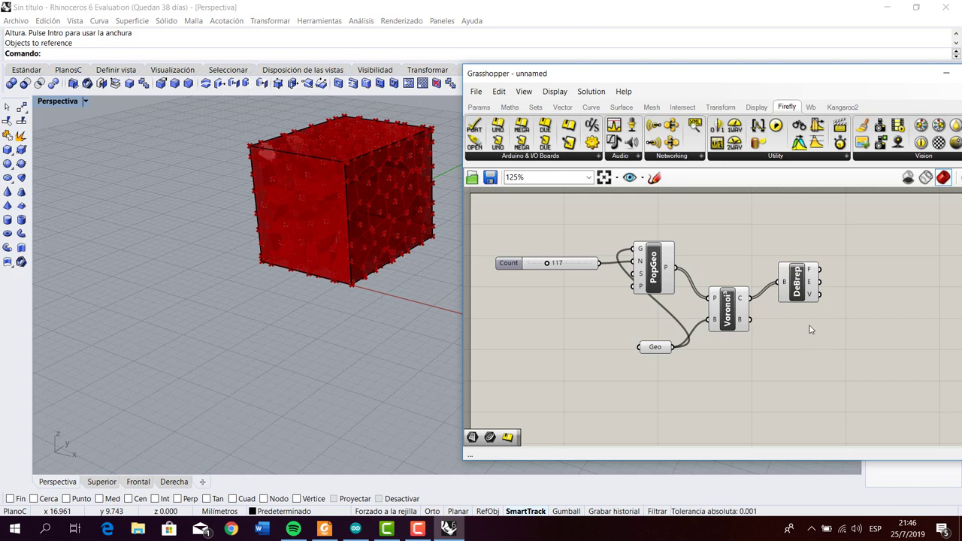
Add a Surface parameter to the right of the Deconstruct Brep component.
{"action": "right_click_drag", "start_coordinate": [848, 350], "coordinate": [783, 350]}
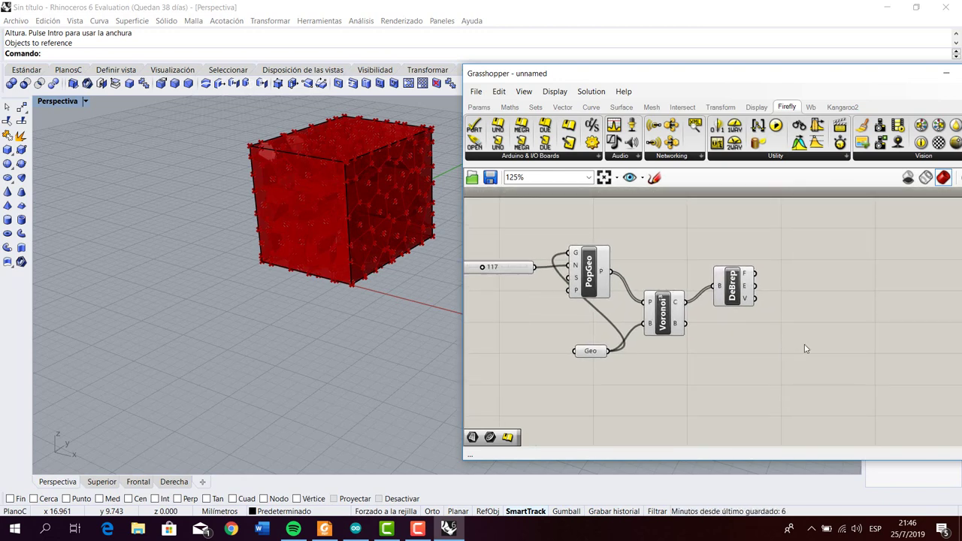
{"action": "left_click", "coordinate": [478, 107]}
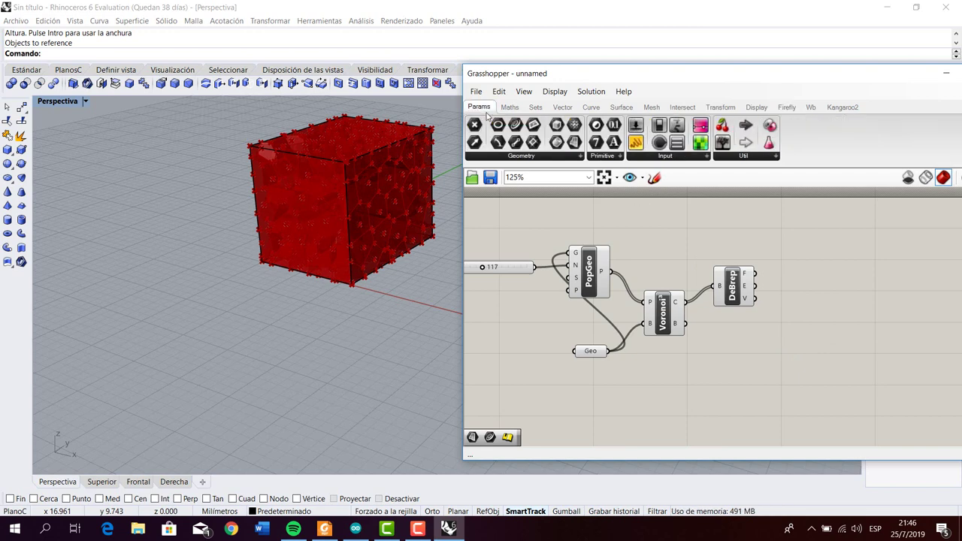
{"action": "left_click", "coordinate": [580, 157]}
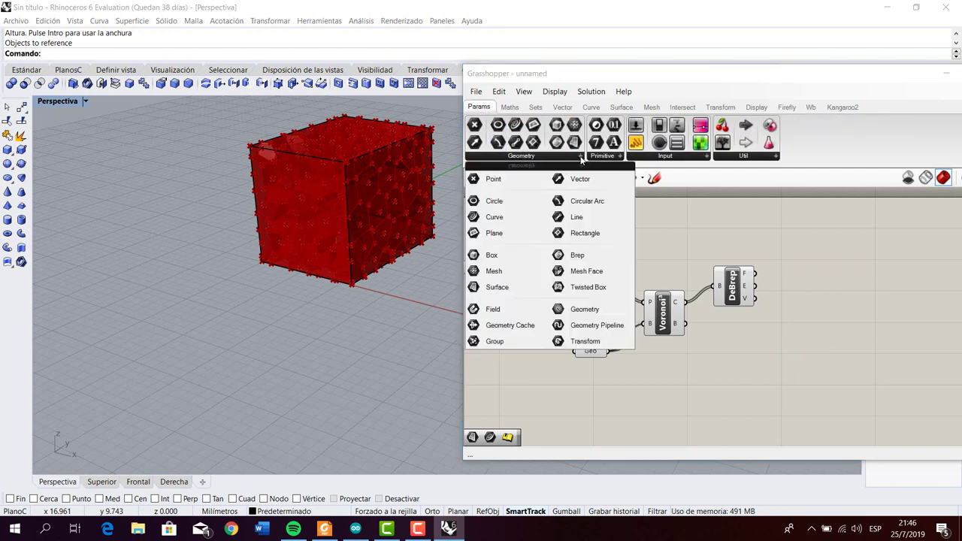
{"action": "left_click", "coordinate": [516, 278]}
{"action": "left_click", "coordinate": [796, 266]}
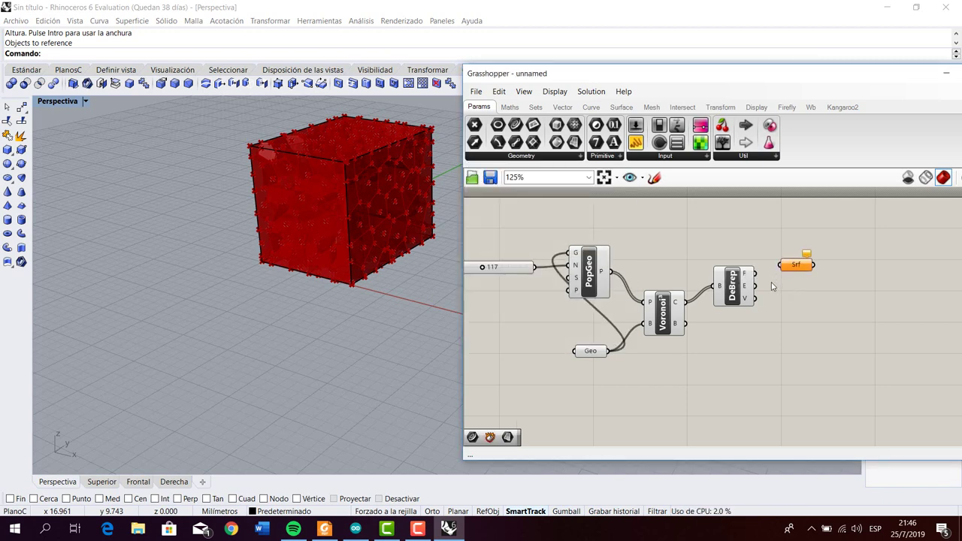
Add a Curve parameter and line it up to the right of the Surface parameter.
{"action": "left_click", "coordinate": [582, 155]}
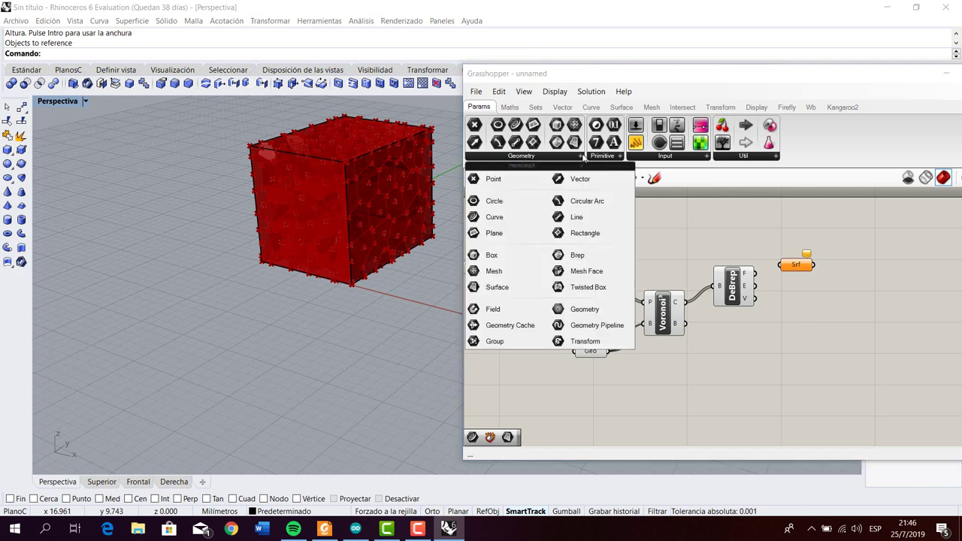
{"action": "left_click", "coordinate": [526, 207]}
{"action": "left_click", "coordinate": [844, 264]}
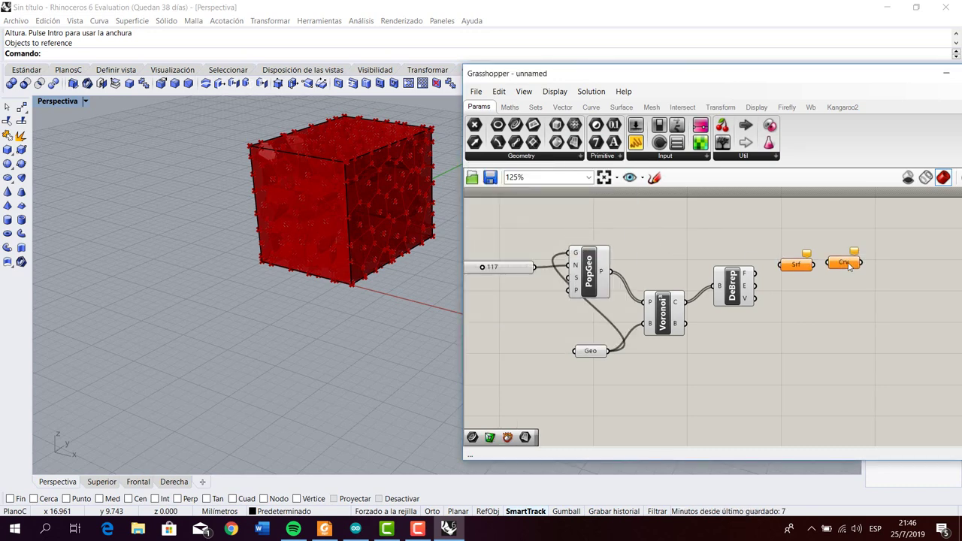
{"action": "left_click_drag", "start_coordinate": [845, 264], "coordinate": [852, 264]}
{"action": "left_click", "coordinate": [856, 291]}
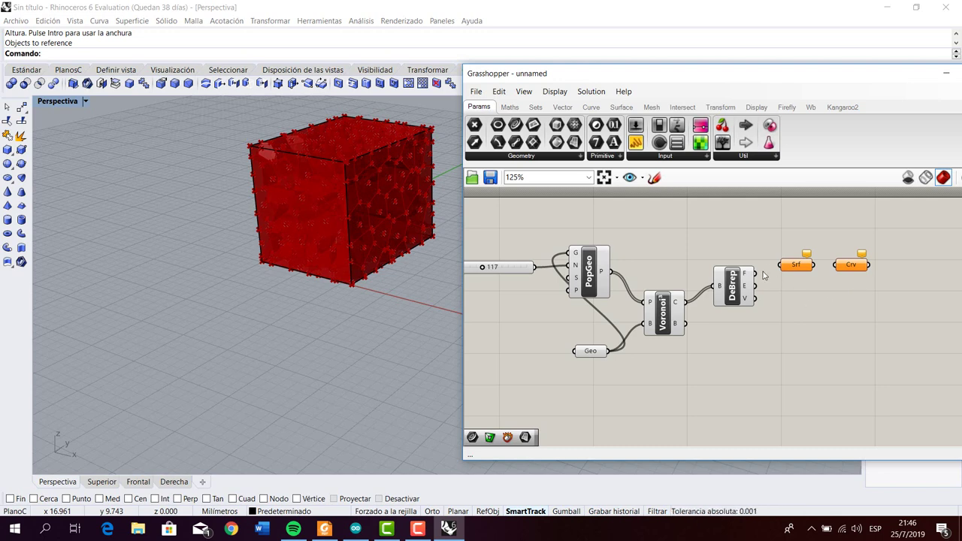
Connect Deconstruct Brep's F output to the Surface parameter and the Surface parameter to the Curve parameter.
{"action": "left_click_drag", "start_coordinate": [755, 273], "coordinate": [779, 265]}
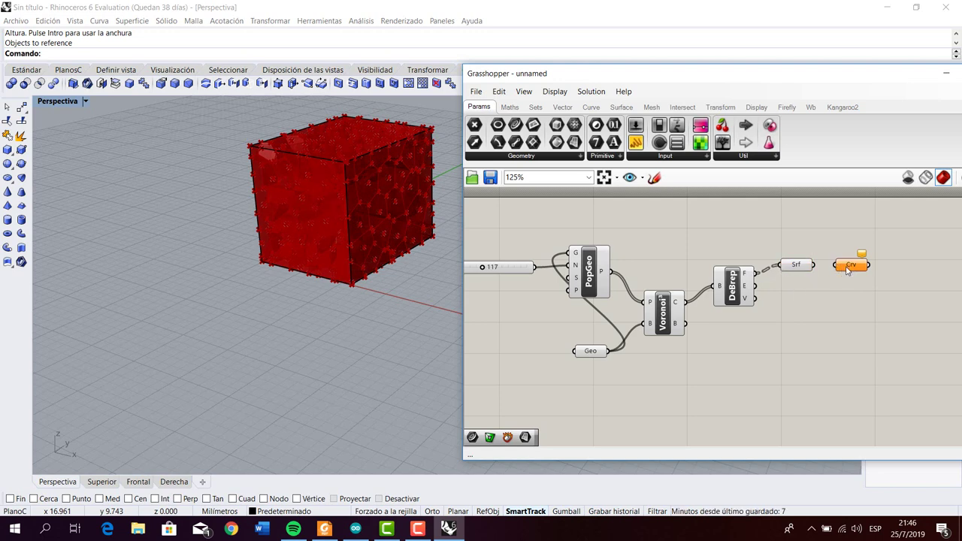
{"action": "mouse_move", "coordinate": [849, 271]}
{"action": "left_mouse_down"}
{"action": "mouse_move", "coordinate": [826, 267]}
{"action": "mouse_move", "coordinate": [837, 266]}
{"action": "left_mouse_up"}
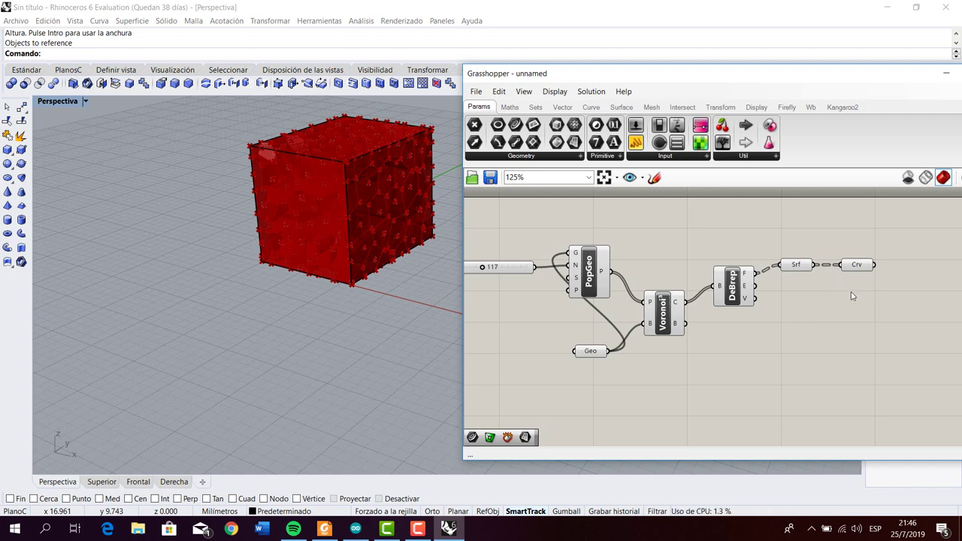
Add a Weaverbird's Picture Frame component to the right of the Curve parameter.
{"action": "right_click_drag", "start_coordinate": [850, 294], "coordinate": [705, 284]}
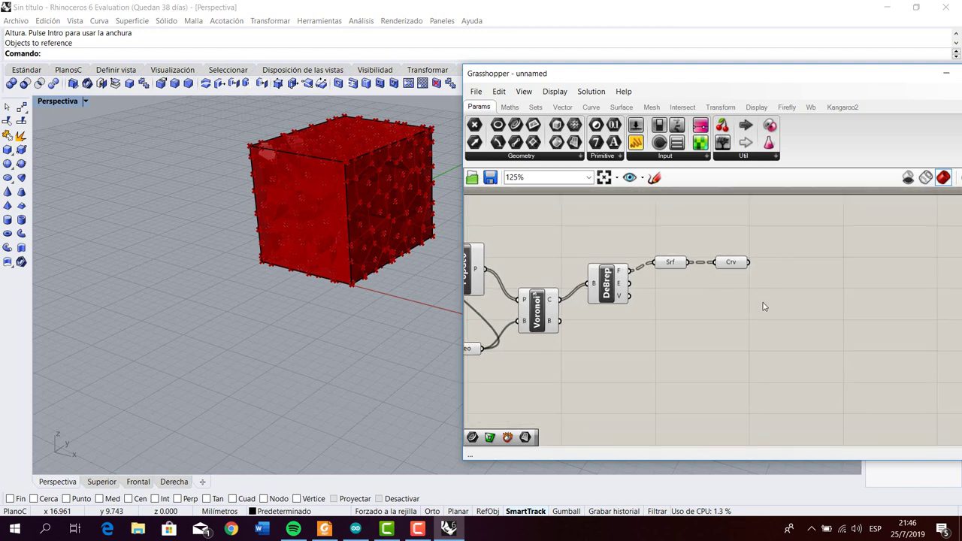
{"action": "left_click", "coordinate": [810, 107]}
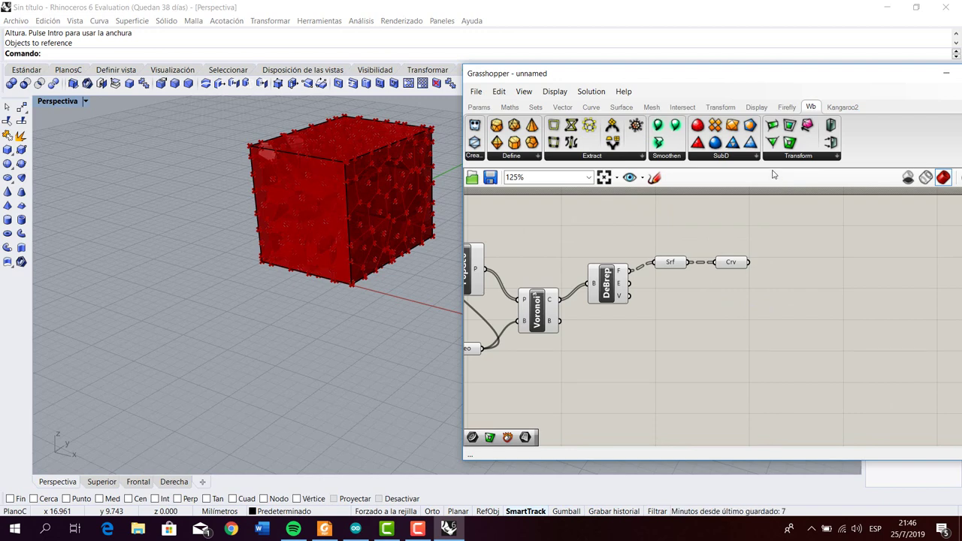
{"action": "left_click", "coordinate": [835, 157]}
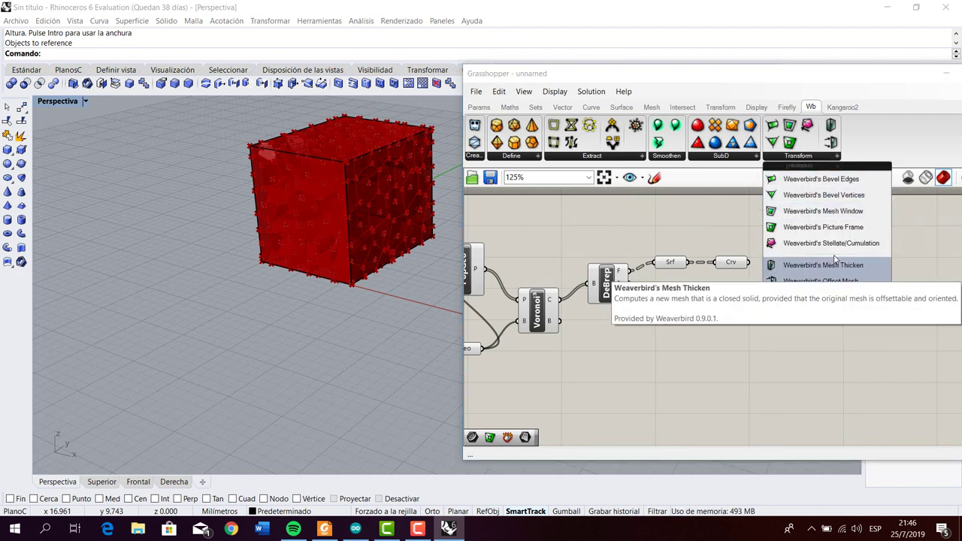
{"action": "left_click", "coordinate": [835, 232]}
{"action": "left_click", "coordinate": [811, 276]}
{"action": "left_click_drag", "start_coordinate": [812, 275], "coordinate": [810, 284]}
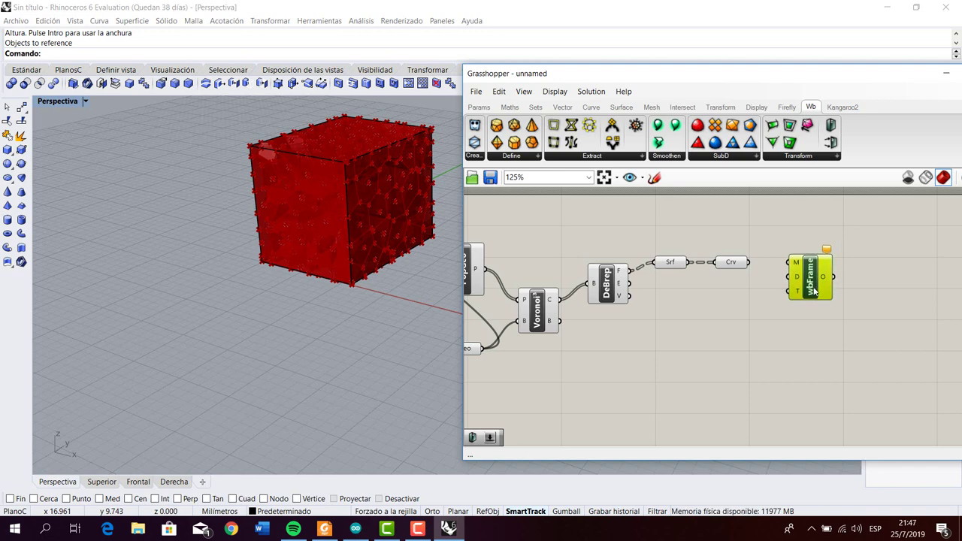
{"action": "left_click", "coordinate": [810, 333]}
Connect the Curve parameter's output to the Picture Frame component's M input.
{"action": "left_click_drag", "start_coordinate": [751, 264], "coordinate": [788, 262]}
{"action": "left_click", "coordinate": [810, 278]}
{"action": "left_click", "coordinate": [753, 334]}
Turn off the preview of the Populate Geometry, Voronoi 3D, Deconstruct Brep and Surface components.
{"action": "right_click_drag", "start_coordinate": [594, 329], "coordinate": [706, 338]}
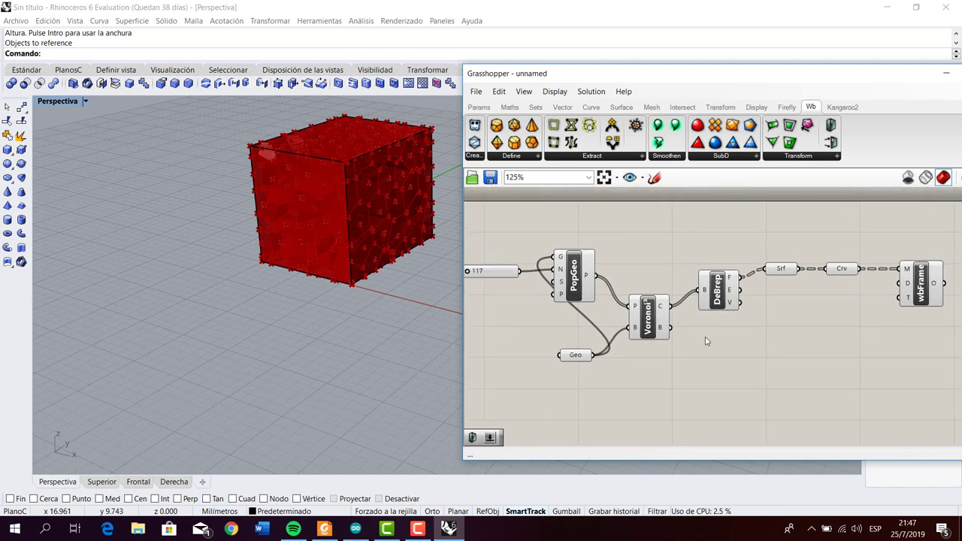
{"action": "right_click", "coordinate": [575, 287]}
{"action": "left_click", "coordinate": [605, 307]}
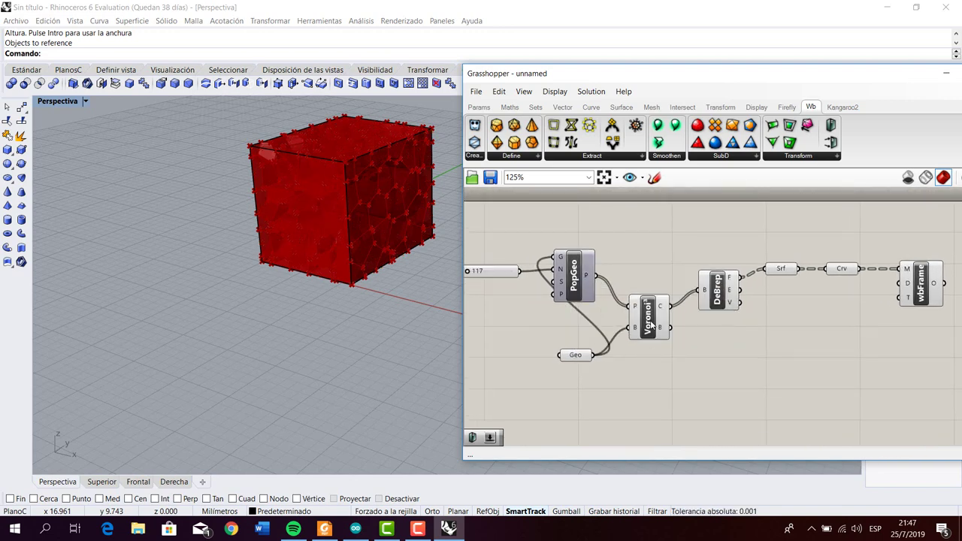
{"action": "right_click", "coordinate": [651, 323]}
{"action": "left_click", "coordinate": [674, 344]}
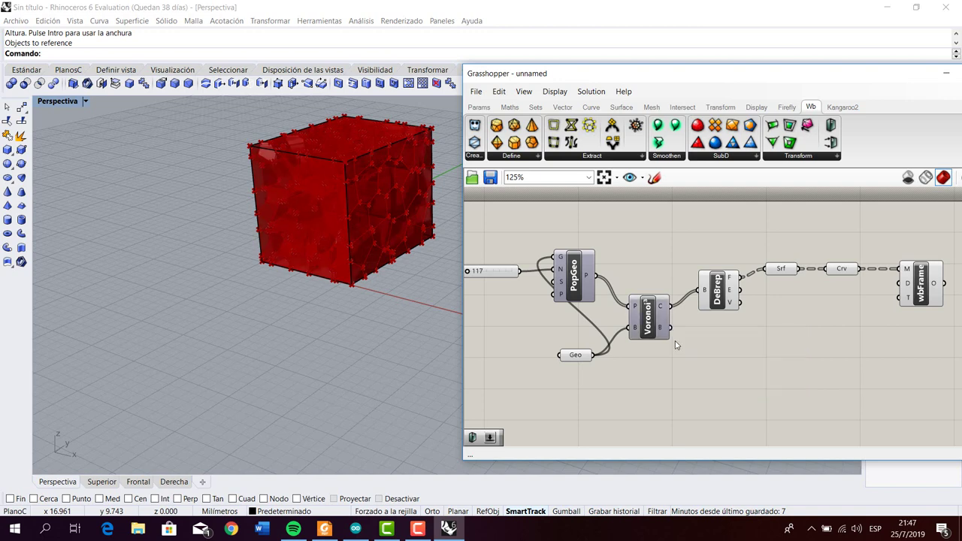
{"action": "right_click", "coordinate": [714, 287]}
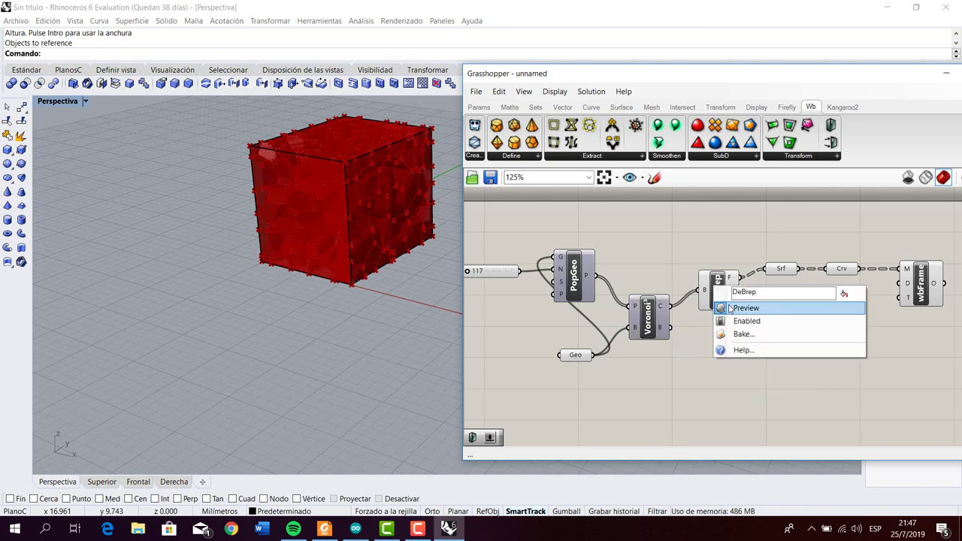
{"action": "left_click", "coordinate": [731, 308]}
{"action": "right_click", "coordinate": [782, 271]}
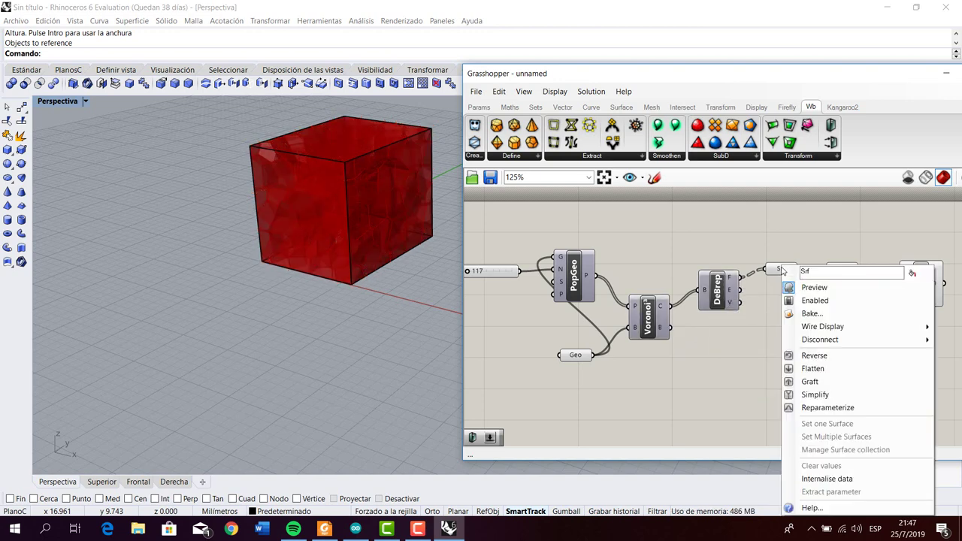
{"action": "left_click", "coordinate": [798, 286]}
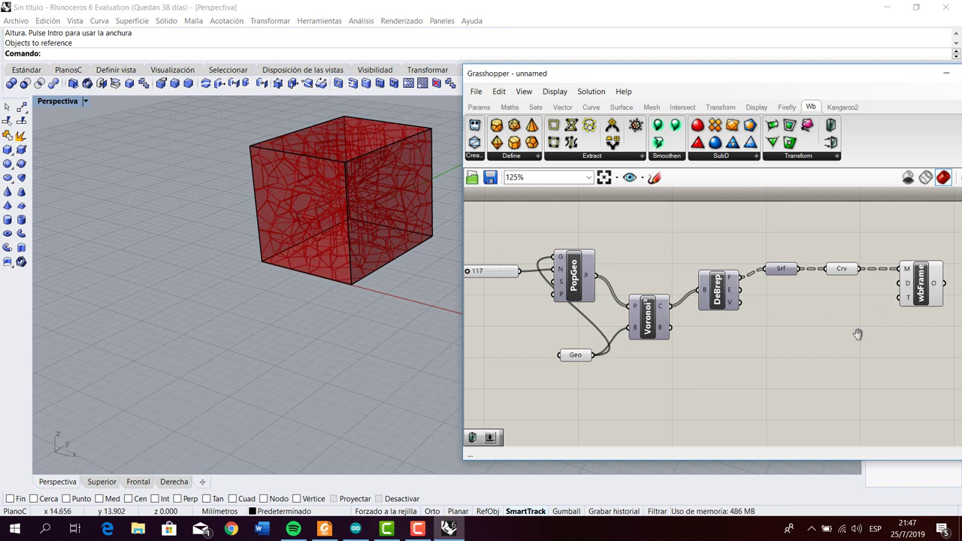
{"action": "right_click_drag", "start_coordinate": [858, 333], "coordinate": [740, 326]}
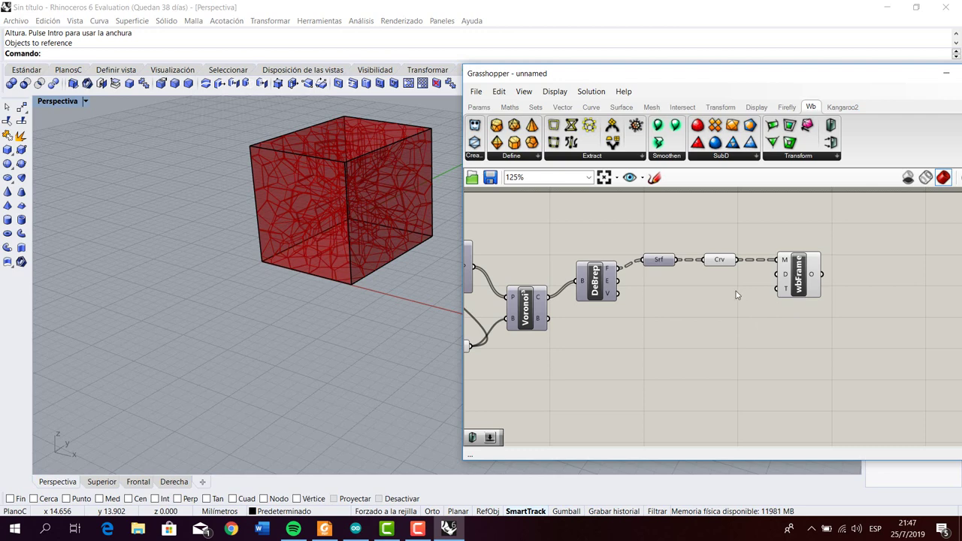
{"action": "right_click", "coordinate": [692, 308]}
{"action": "left_click", "coordinate": [656, 371]}
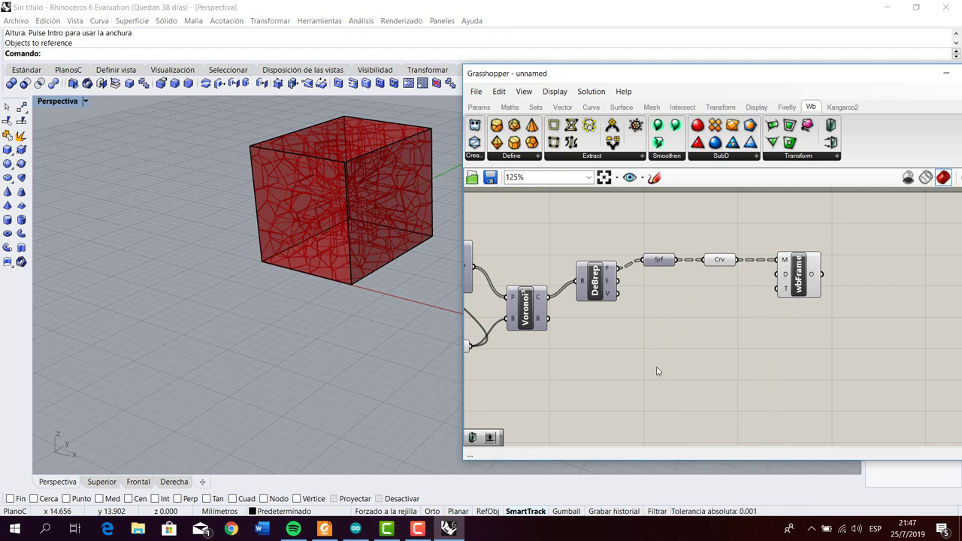
{"action": "right_click", "coordinate": [666, 347]}
{"action": "left_click", "coordinate": [635, 354]}
{"action": "right_click", "coordinate": [665, 333]}
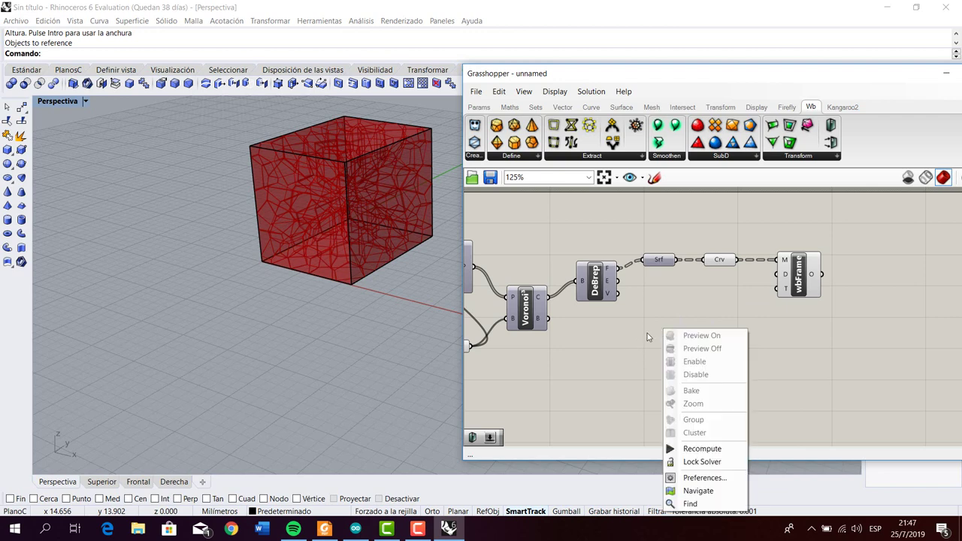
{"action": "left_click", "coordinate": [658, 325]}
Add a Number Slider below the Curve parameter and connect it to the Picture Frame component's D input.
{"action": "double_click", "coordinate": [659, 325]}
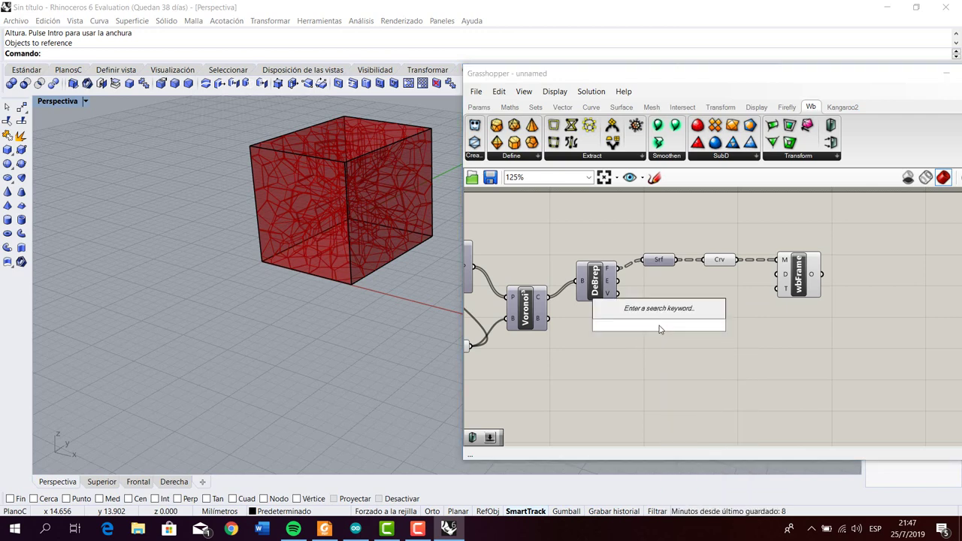
{"action": "type", "text": "slider"}
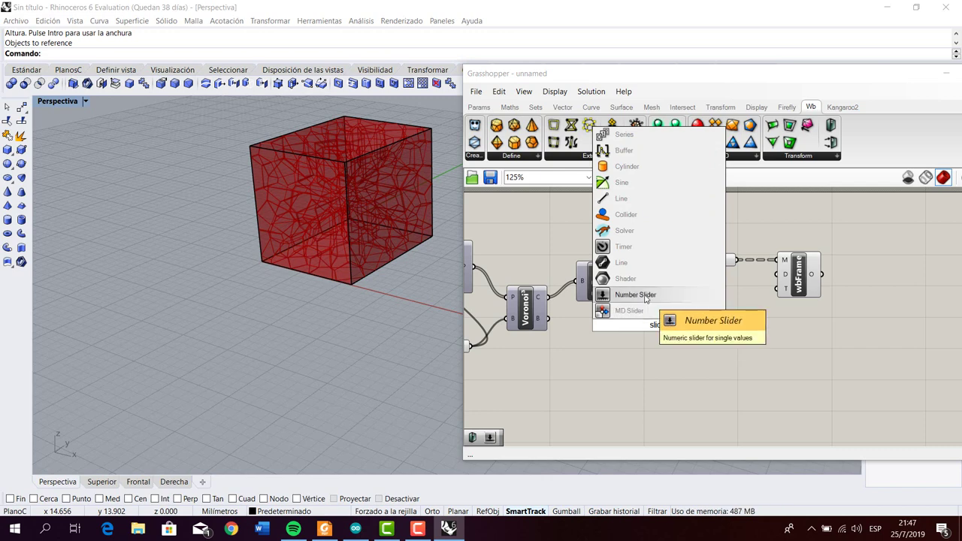
{"action": "left_click", "coordinate": [645, 299]}
{"action": "left_click", "coordinate": [707, 325]}
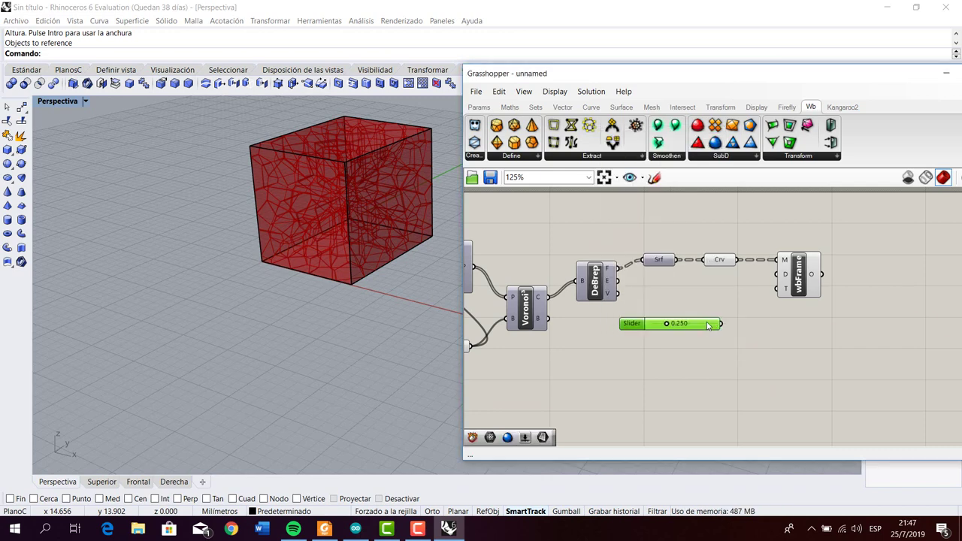
{"action": "left_click_drag", "start_coordinate": [706, 325], "coordinate": [729, 315]}
{"action": "left_click", "coordinate": [747, 322]}
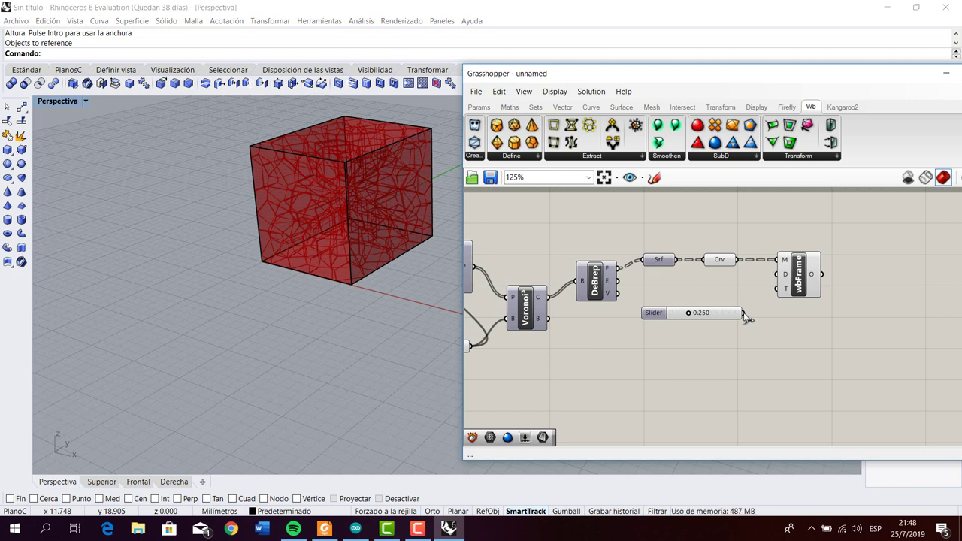
{"action": "left_click_drag", "start_coordinate": [743, 313], "coordinate": [776, 274]}
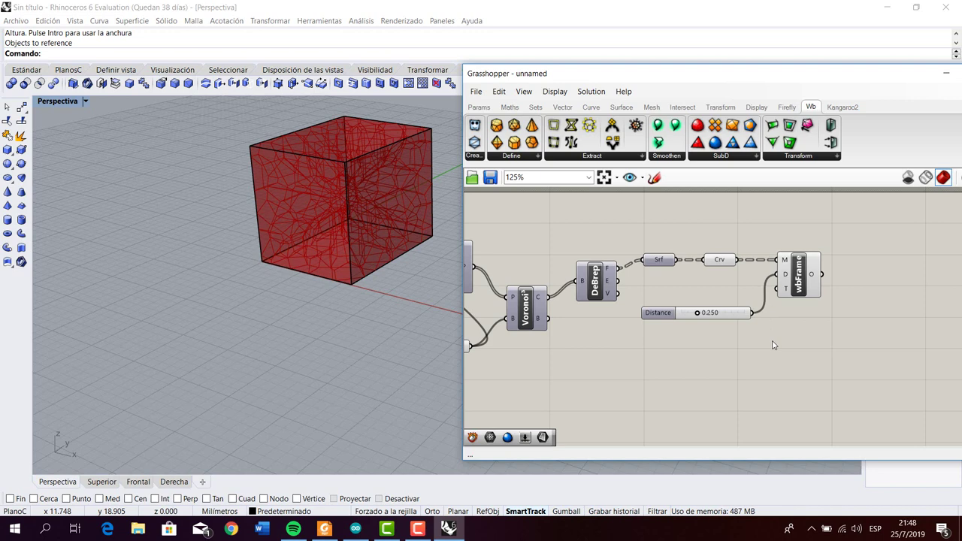
Configure the Picture Frame's Distance slider with 0 decimal digits and a maximum of 200.
{"action": "double_click", "coordinate": [722, 318]}
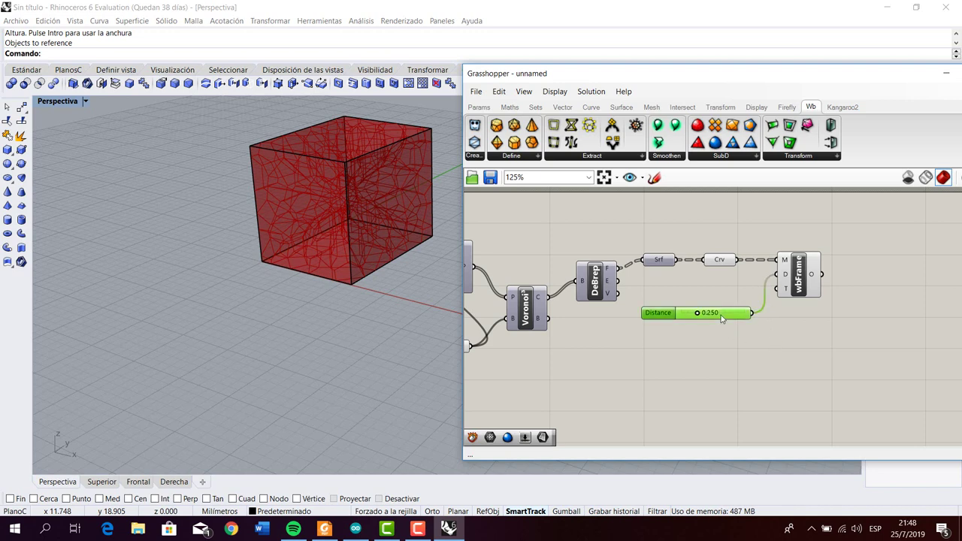
{"action": "double_click", "coordinate": [671, 316]}
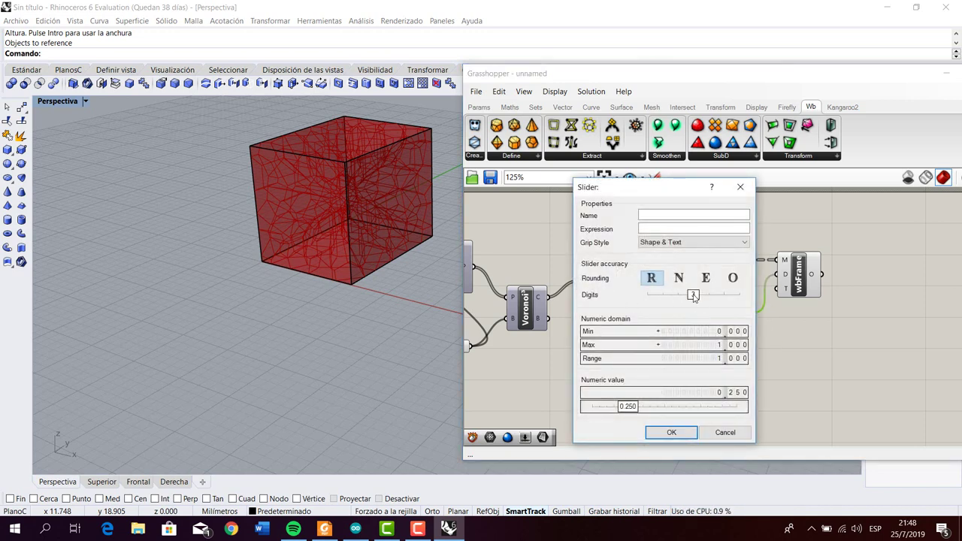
{"action": "left_click_drag", "start_coordinate": [693, 293], "coordinate": [646, 295]}
{"action": "double_click", "coordinate": [725, 347]}
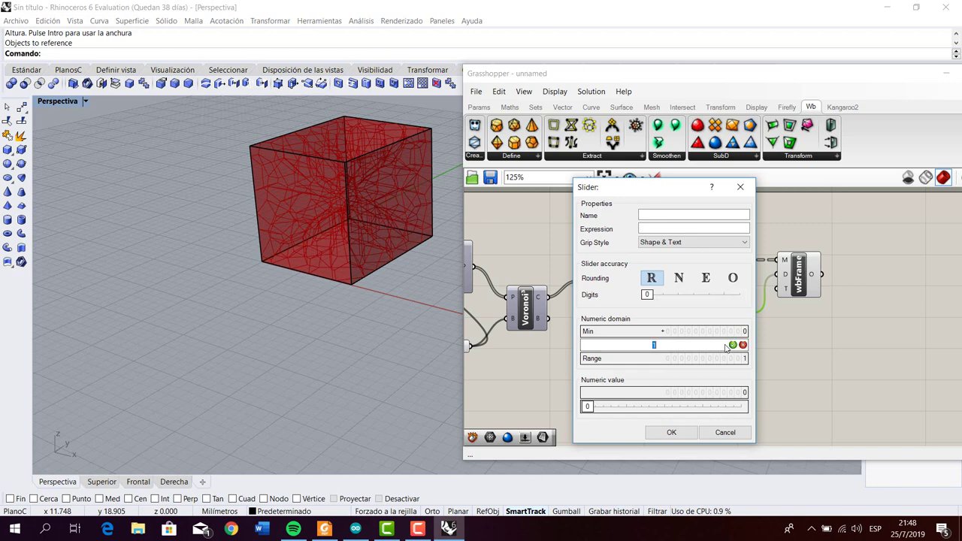
{"action": "type", "text": "200"}
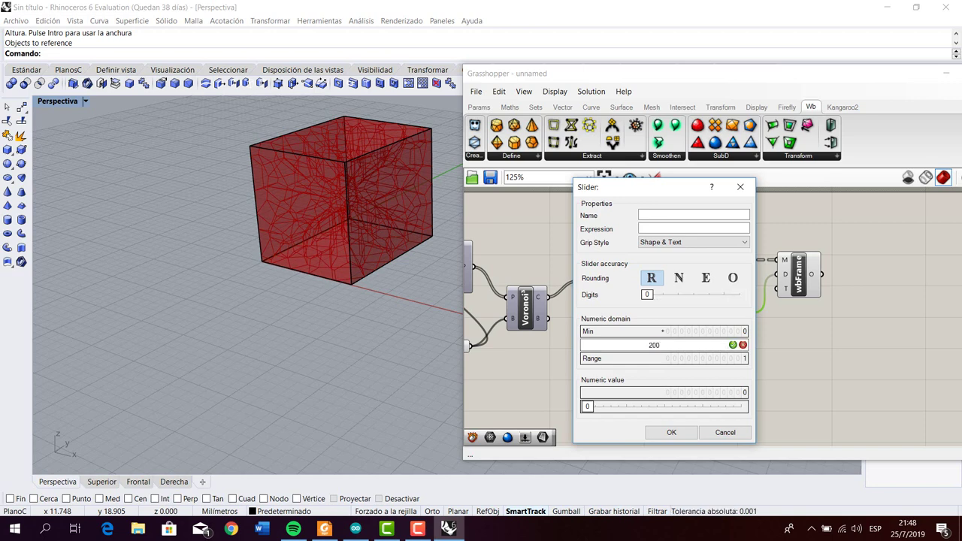
{"action": "key", "text": "Return"}
{"action": "left_click", "coordinate": [671, 432]}
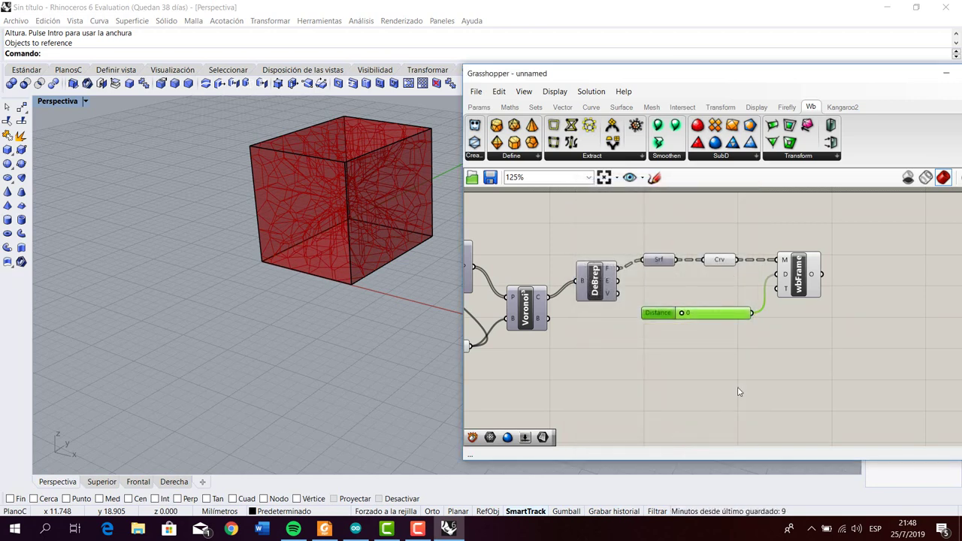
Set the Picture Frame's Distance slider to 10.
{"action": "left_click", "coordinate": [739, 391]}
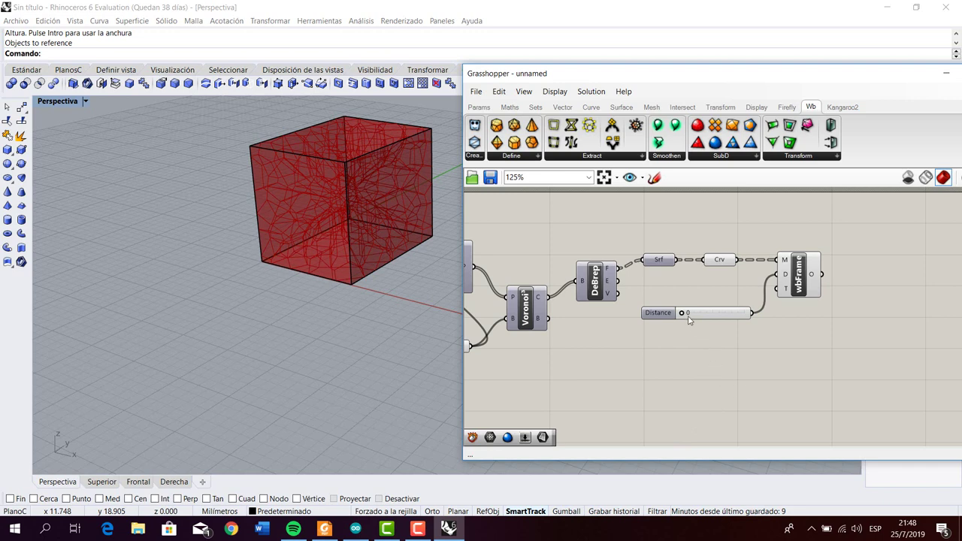
{"action": "left_click_drag", "start_coordinate": [682, 312], "coordinate": [699, 314]}
{"action": "mouse_move", "coordinate": [686, 314]}
{"action": "left_mouse_down"}
{"action": "mouse_move", "coordinate": [699, 317]}
{"action": "mouse_move", "coordinate": [686, 318]}
{"action": "left_mouse_up"}
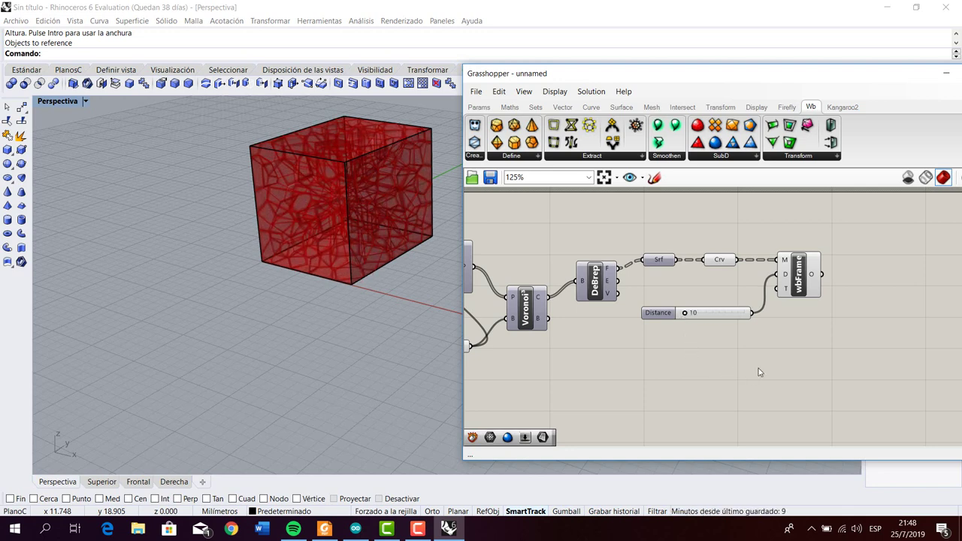
Add a Weaverbird's Mesh Thicken component to the right of Picture Frame and connect Picture Frame's O output to its M input.
{"action": "right_click_drag", "start_coordinate": [849, 287], "coordinate": [765, 302]}
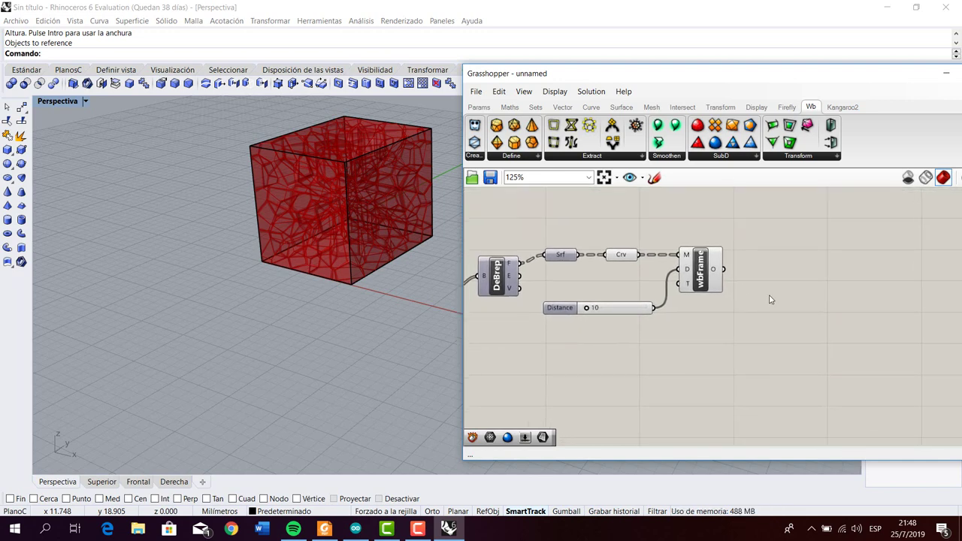
{"action": "left_click_drag", "start_coordinate": [830, 142], "coordinate": [787, 272]}
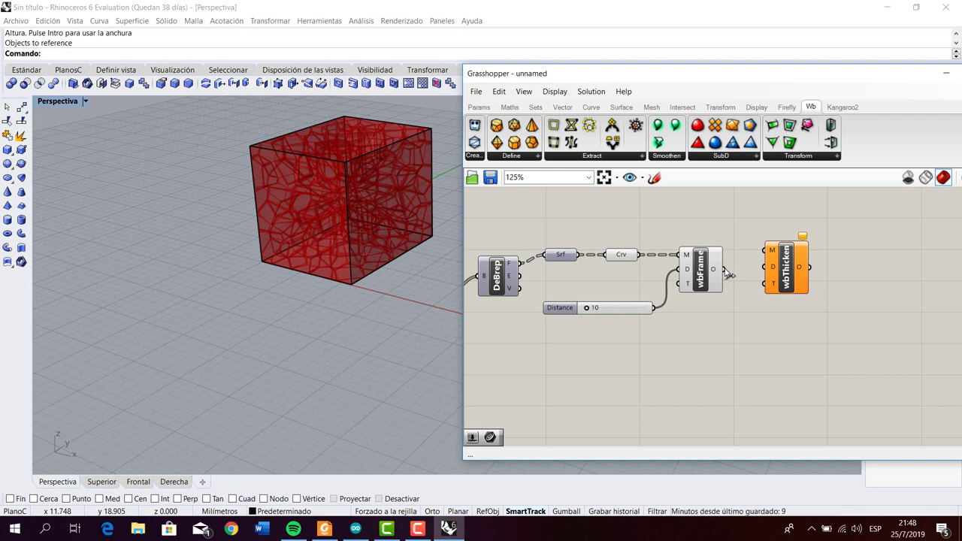
{"action": "left_click_drag", "start_coordinate": [726, 272], "coordinate": [764, 250]}
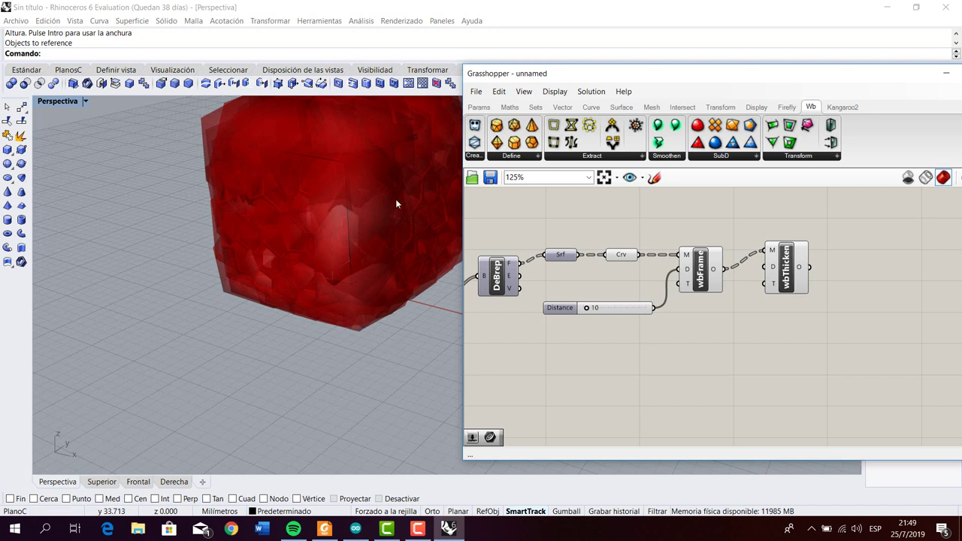
Add a second Number Slider below the existing Distance slider and connect it to the Mesh Thicken component's D input.
{"action": "right_click", "coordinate": [589, 343]}
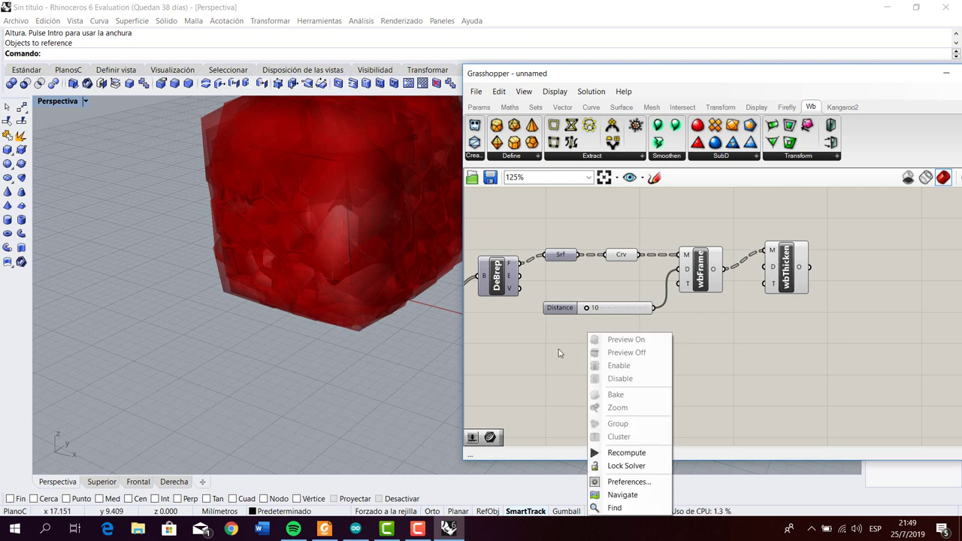
{"action": "double_click", "coordinate": [557, 351]}
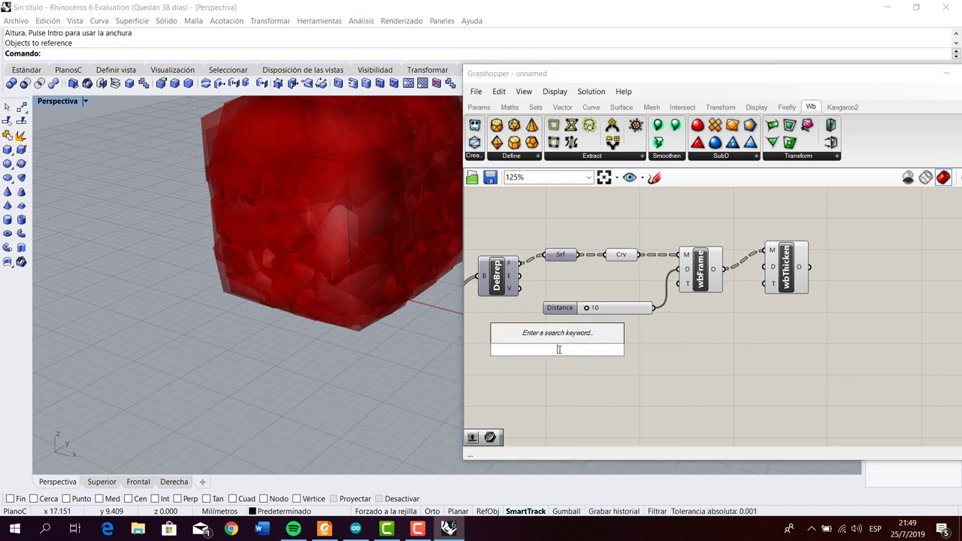
{"action": "type", "text": "slider"}
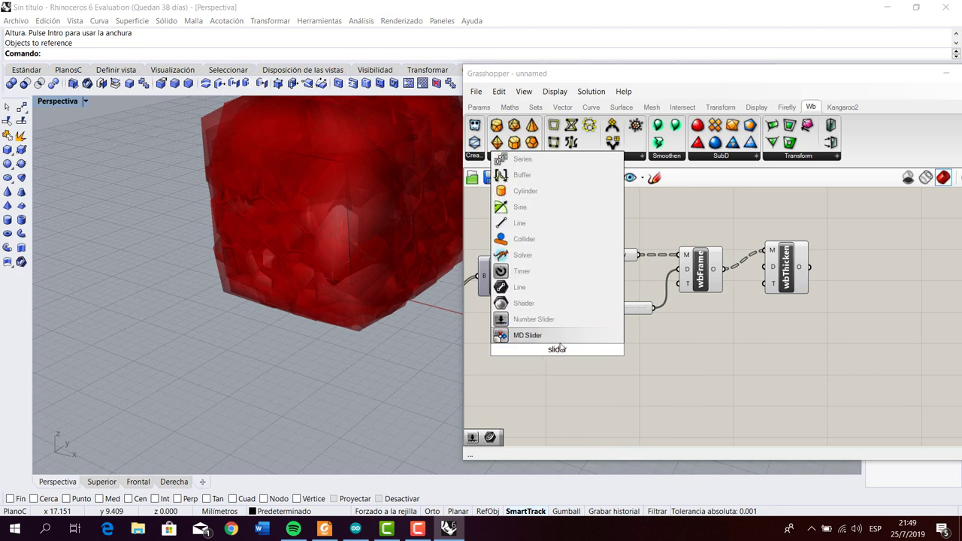
{"action": "left_click", "coordinate": [550, 322]}
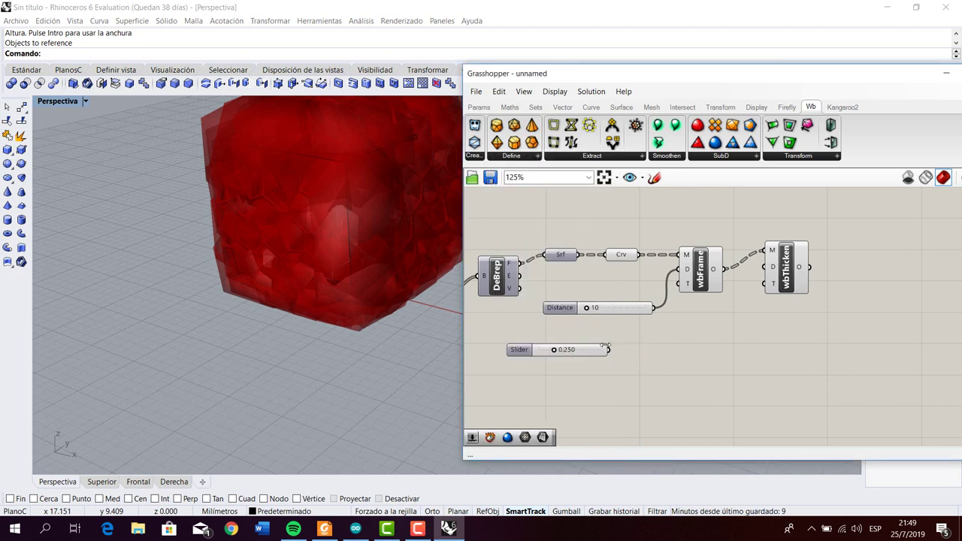
{"action": "left_click_drag", "start_coordinate": [611, 350], "coordinate": [764, 268]}
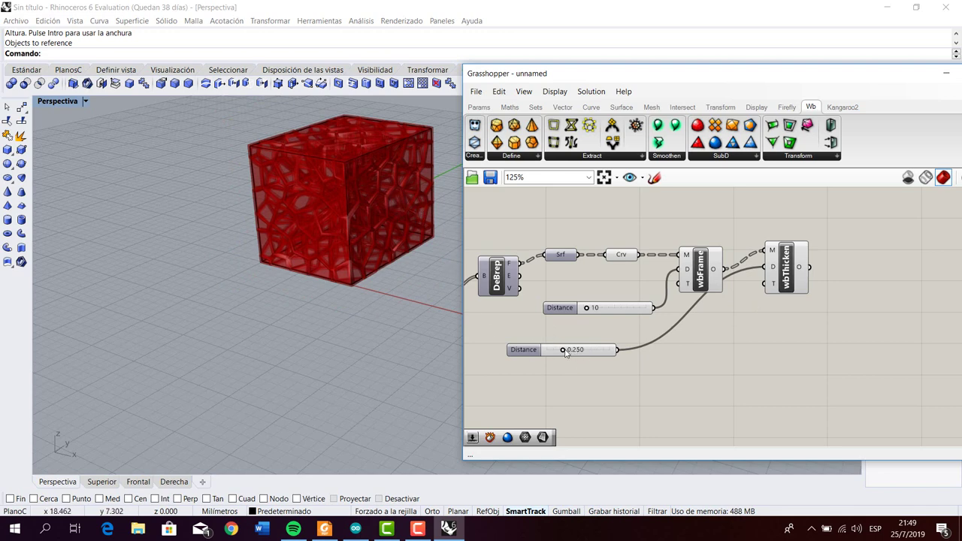
Set the Mesh Thicken distance slider to 0.098 and the Picture Frame distance slider to 13.
{"action": "mouse_move", "coordinate": [565, 352]}
{"action": "left_mouse_down"}
{"action": "mouse_move", "coordinate": [615, 352]}
{"action": "mouse_move", "coordinate": [535, 350]}
{"action": "mouse_move", "coordinate": [574, 350]}
{"action": "mouse_move", "coordinate": [556, 349]}
{"action": "left_mouse_up"}
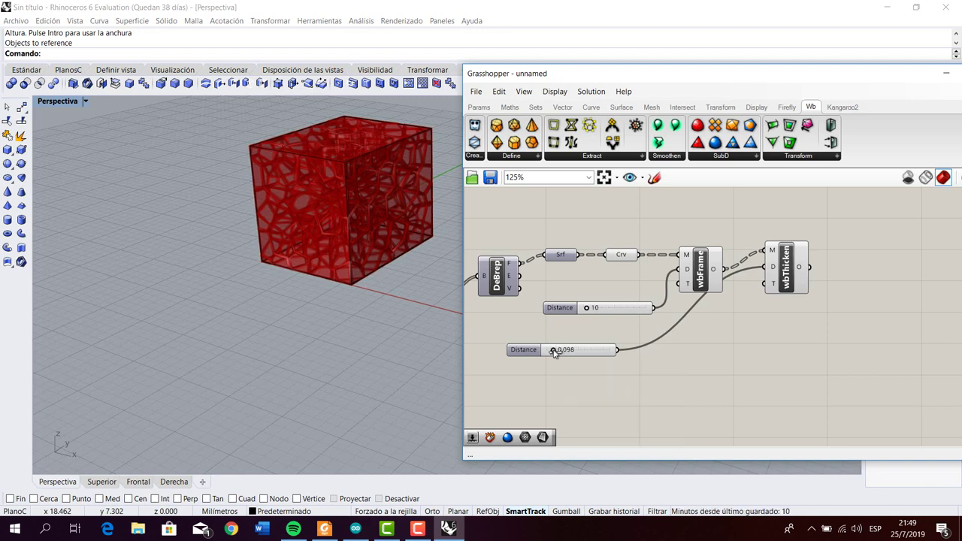
{"action": "mouse_move", "coordinate": [586, 309]}
{"action": "left_mouse_down"}
{"action": "mouse_move", "coordinate": [613, 311]}
{"action": "mouse_move", "coordinate": [588, 314]}
{"action": "left_mouse_up"}
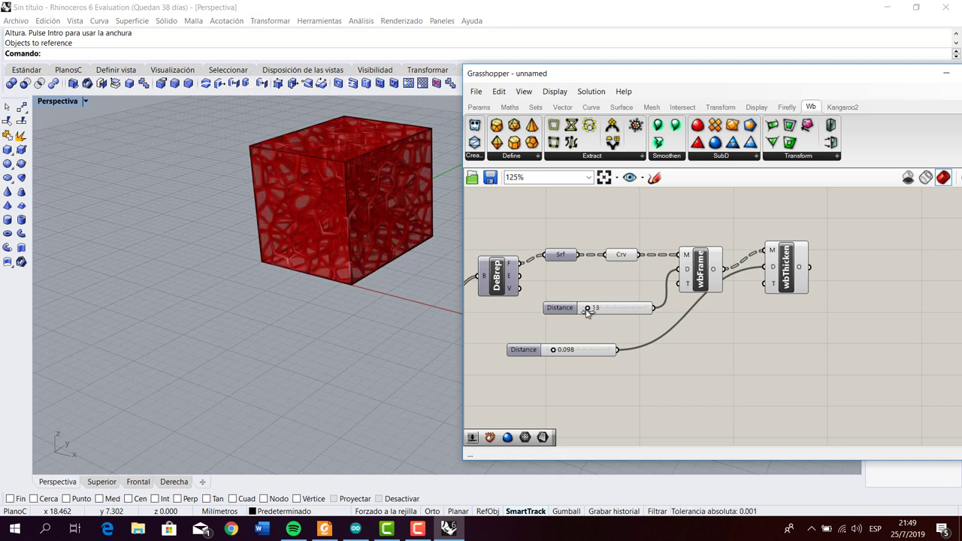
Set the Mesh Thicken distance slider to 0.122 and turn off the Picture Frame component's preview.
{"action": "left_click_drag", "start_coordinate": [556, 352], "coordinate": [609, 348]}
{"action": "left_click", "coordinate": [691, 363]}
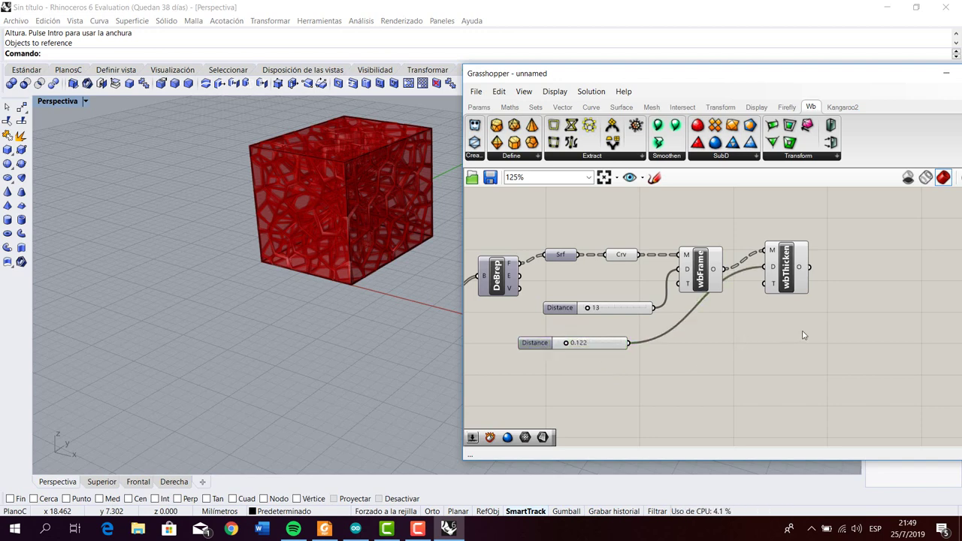
{"action": "right_click", "coordinate": [700, 273]}
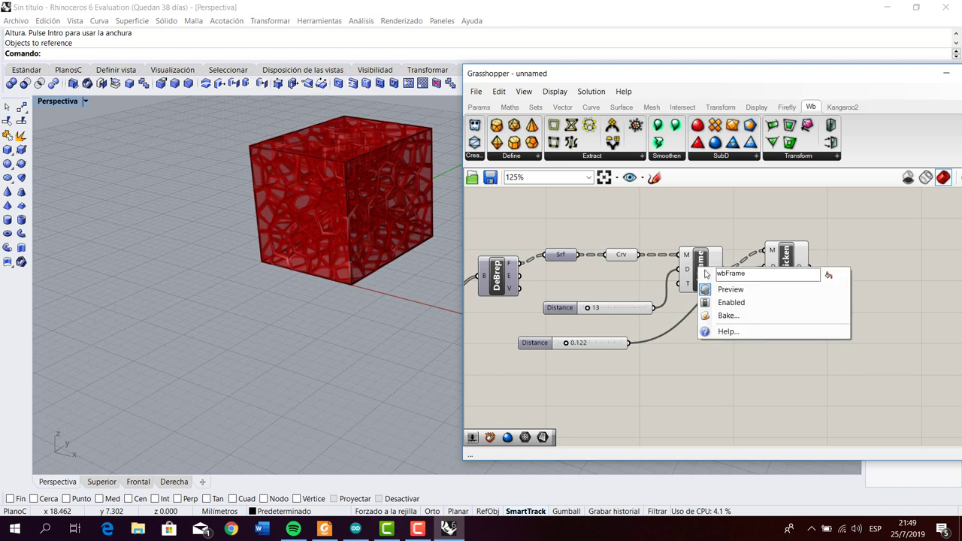
{"action": "left_click", "coordinate": [723, 287]}
Turn the Mesh Thicken component's preview off and back on.
{"action": "right_click", "coordinate": [793, 267]}
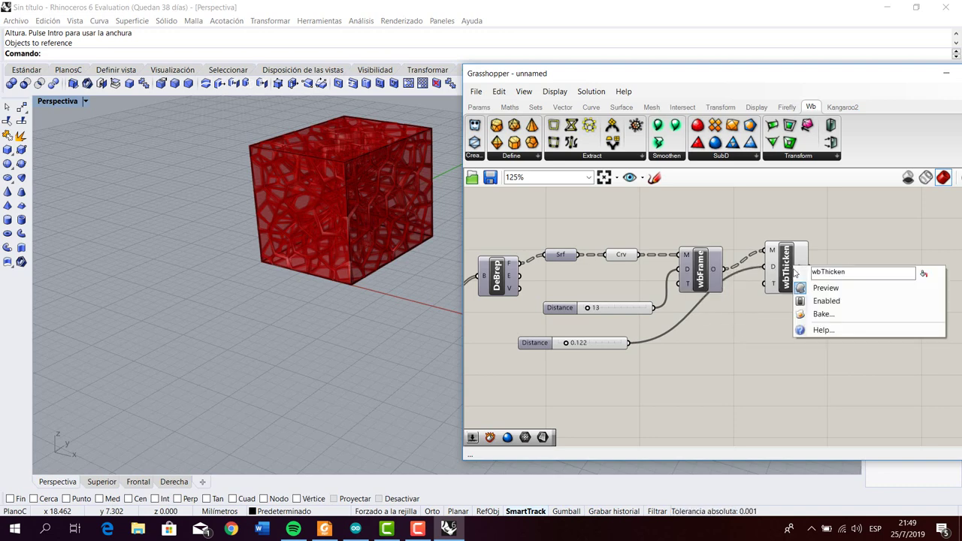
{"action": "left_click", "coordinate": [811, 289]}
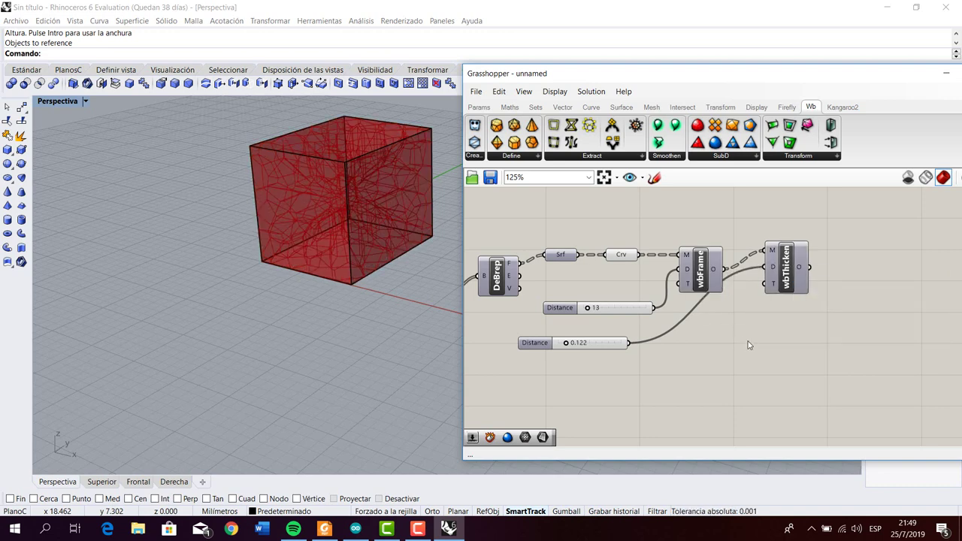
{"action": "right_click", "coordinate": [785, 266]}
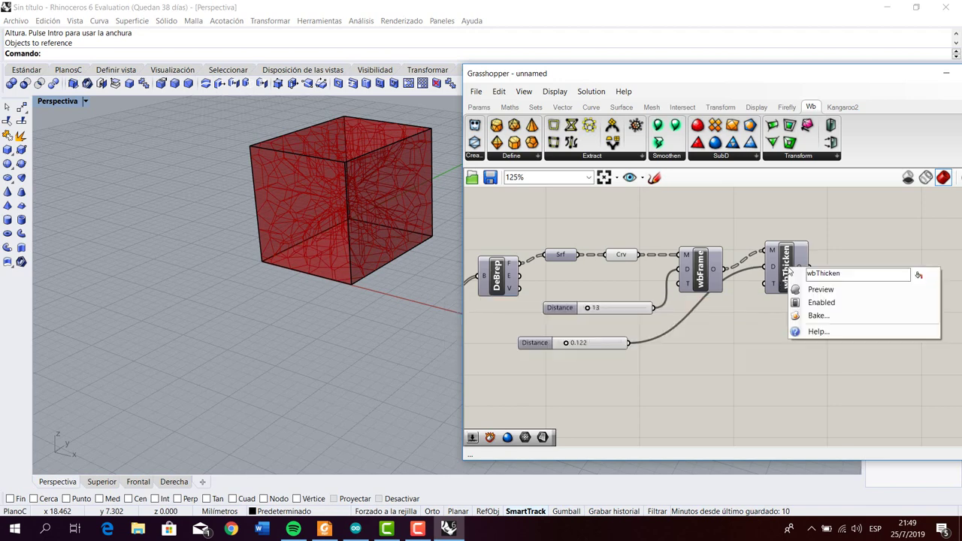
{"action": "left_click", "coordinate": [812, 288]}
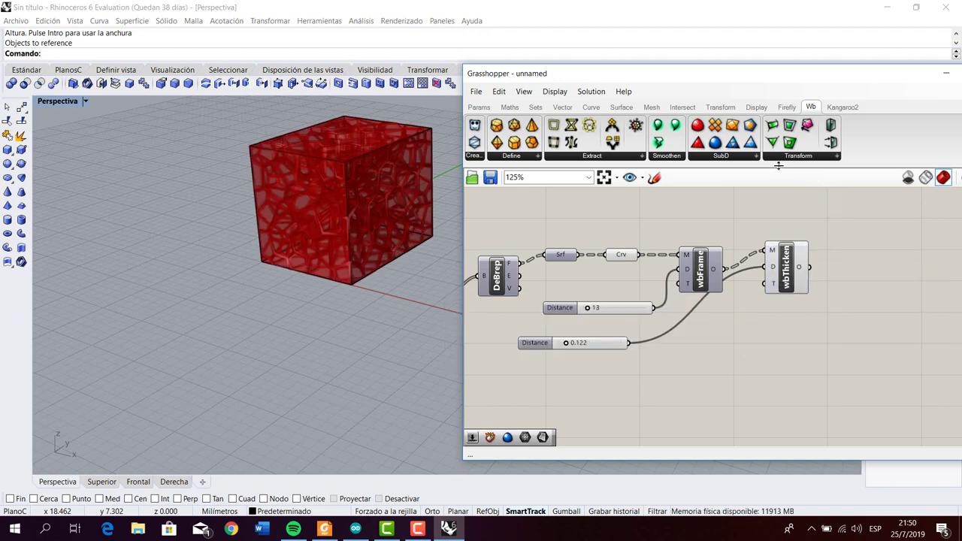
Add a Weaverbird Loop subdivision component (wbLoop) after Mesh Thicken and connect Mesh Thicken's O output to its M input.
{"action": "left_click_drag", "start_coordinate": [760, 193], "coordinate": [844, 255]}
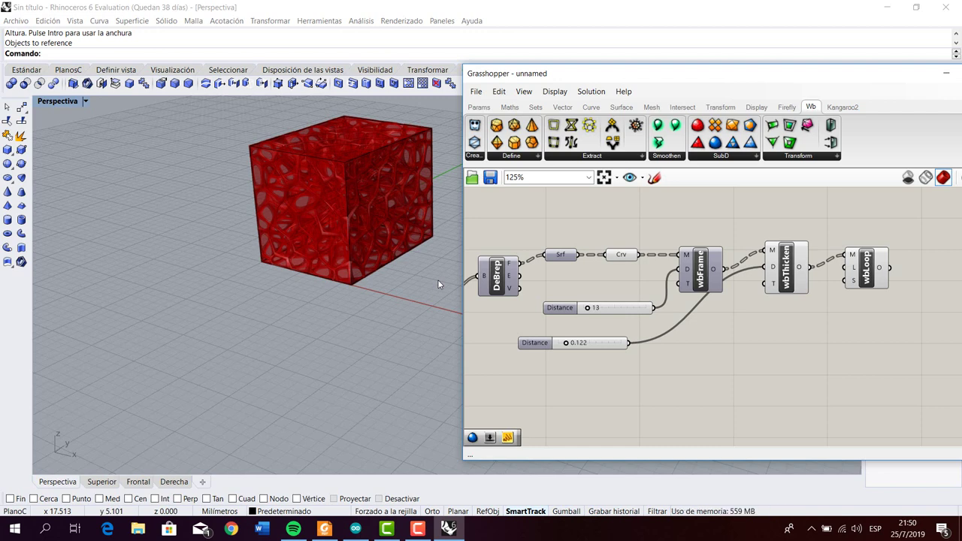
{"action": "mouse_move", "coordinate": [439, 284]}
{"action": "right_mouse_down"}
{"action": "mouse_move", "coordinate": [386, 332]}
{"action": "mouse_move", "coordinate": [440, 266]}
{"action": "mouse_move", "coordinate": [454, 271]}
{"action": "mouse_move", "coordinate": [440, 283]}
{"action": "right_mouse_up"}
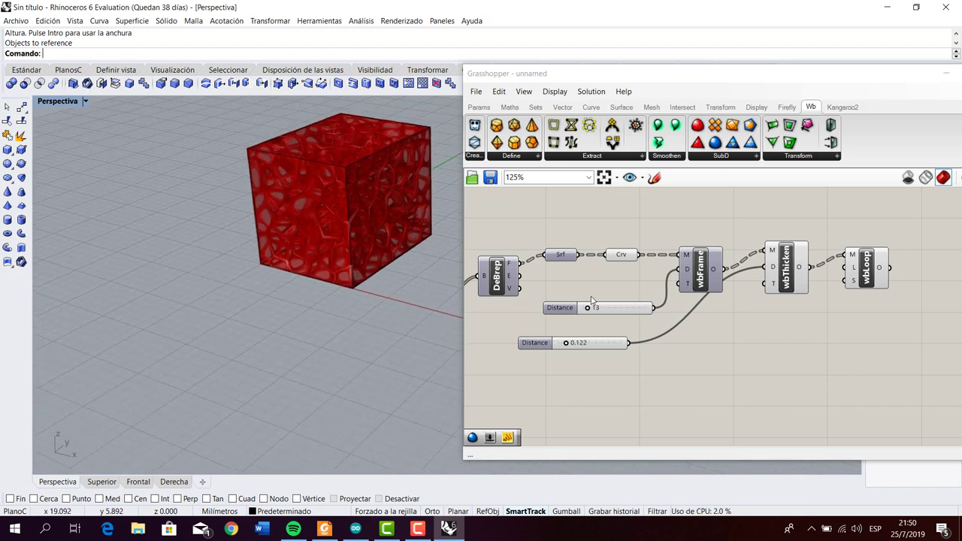
Turn off the preview of the Mesh Thicken component.
{"action": "right_click", "coordinate": [773, 269]}
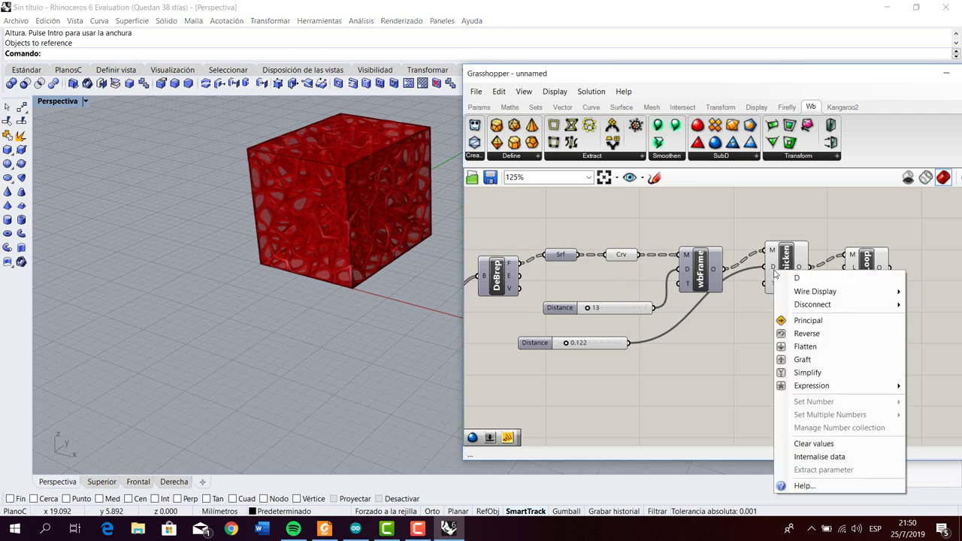
{"action": "left_click", "coordinate": [749, 328]}
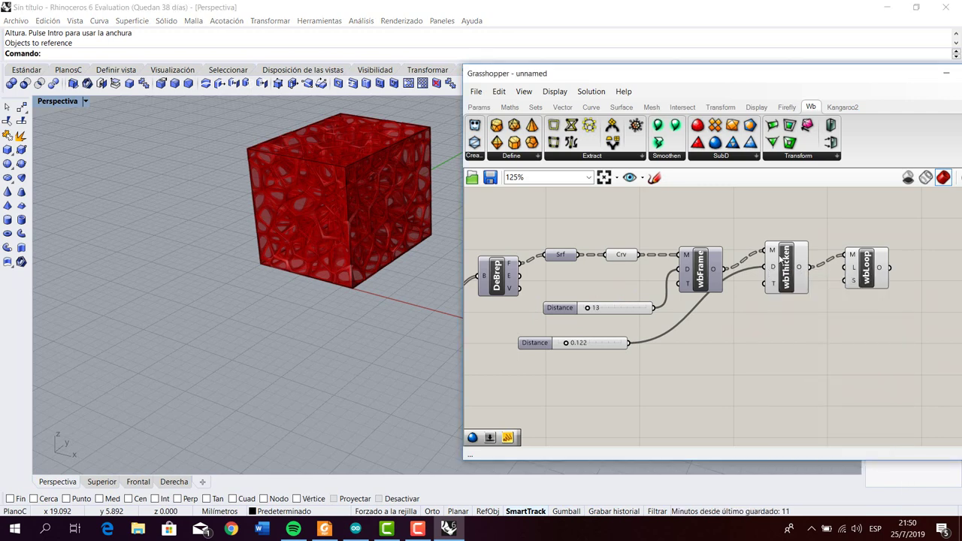
{"action": "right_click", "coordinate": [781, 256]}
{"action": "left_click", "coordinate": [804, 278]}
Turn the wbLoop component's preview off and back on to compare the smoothed mesh in the viewport.
{"action": "right_click", "coordinate": [848, 267]}
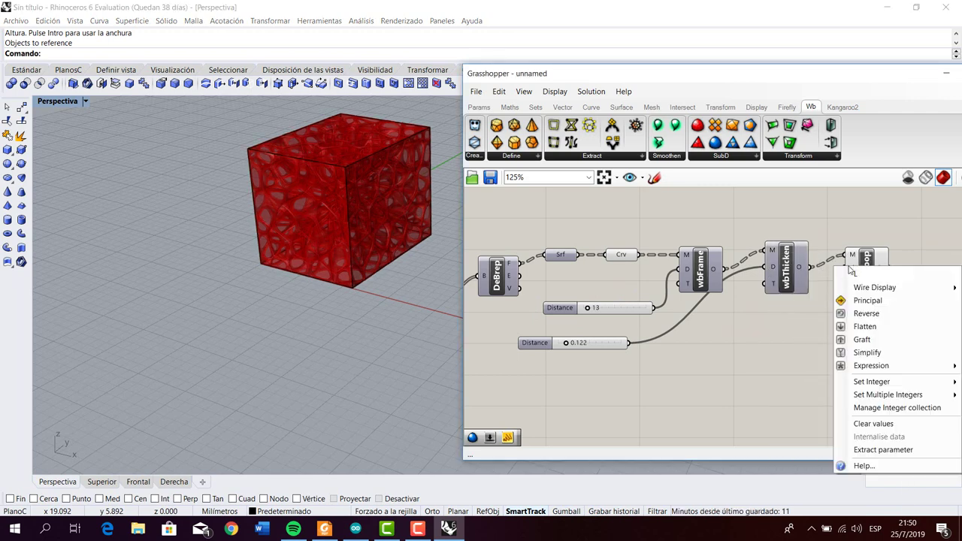
{"action": "left_click", "coordinate": [805, 334]}
{"action": "right_click", "coordinate": [867, 261]}
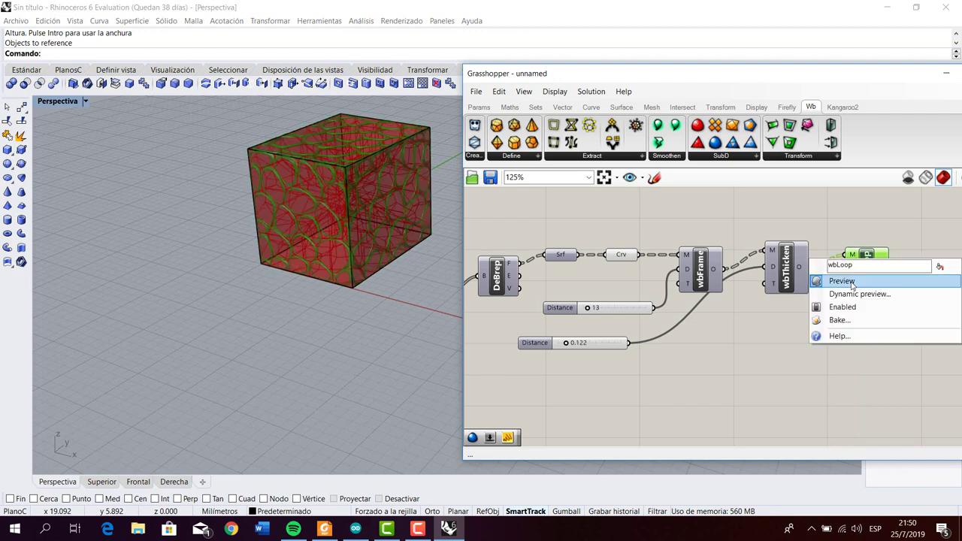
{"action": "left_click", "coordinate": [842, 280]}
{"action": "left_click", "coordinate": [793, 347]}
{"action": "right_click", "coordinate": [869, 271]}
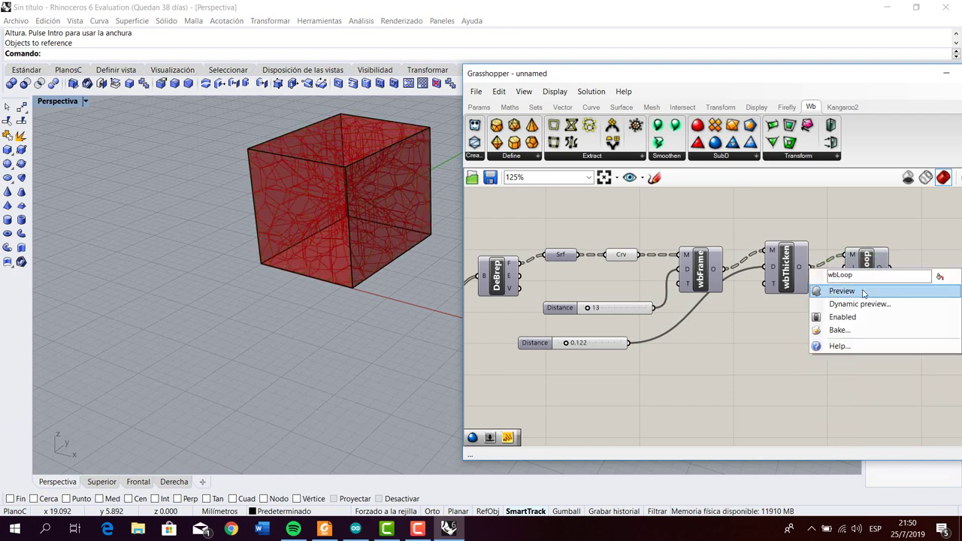
{"action": "left_click", "coordinate": [862, 291]}
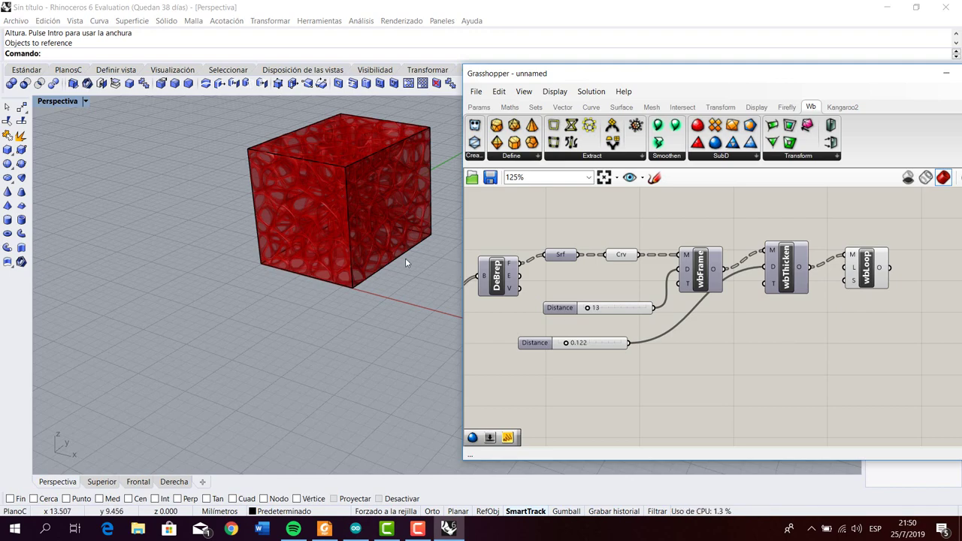
{"action": "mouse_move", "coordinate": [450, 204]}
{"action": "right_mouse_down"}
{"action": "mouse_move", "coordinate": [432, 278]}
{"action": "mouse_move", "coordinate": [448, 272]}
{"action": "mouse_move", "coordinate": [451, 197]}
{"action": "mouse_move", "coordinate": [514, 184]}
{"action": "mouse_move", "coordinate": [565, 197]}
{"action": "mouse_move", "coordinate": [446, 209]}
{"action": "mouse_move", "coordinate": [453, 186]}
{"action": "mouse_move", "coordinate": [455, 218]}
{"action": "right_mouse_up"}
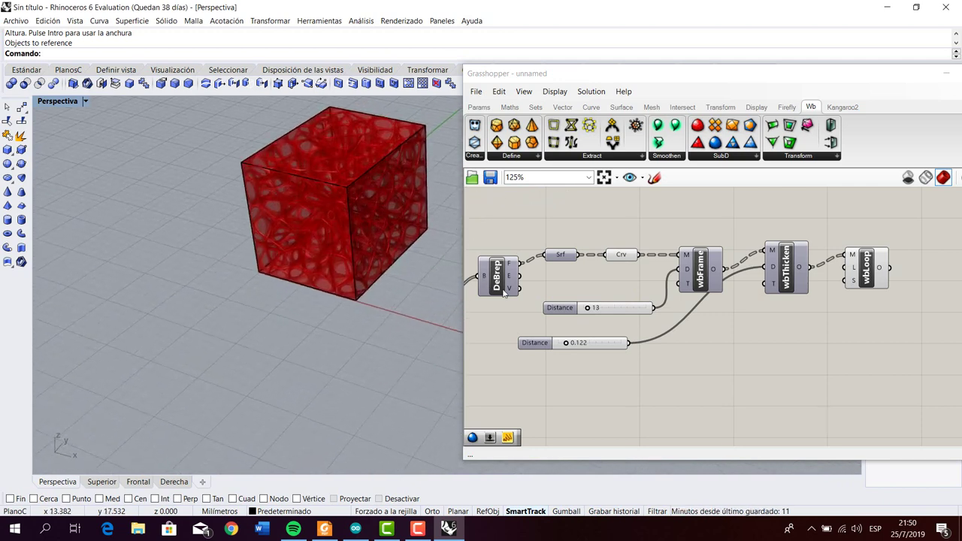
Align the Mesh Thicken distance slider beneath the Picture Frame slider and set the Populate Geometry Count slider to 56.
{"action": "left_click", "coordinate": [542, 339]}
{"action": "left_click_drag", "start_coordinate": [542, 339], "coordinate": [562, 338]}
{"action": "right_click_drag", "start_coordinate": [535, 364], "coordinate": [705, 368]}
{"action": "right_click_drag", "start_coordinate": [644, 374], "coordinate": [726, 377]}
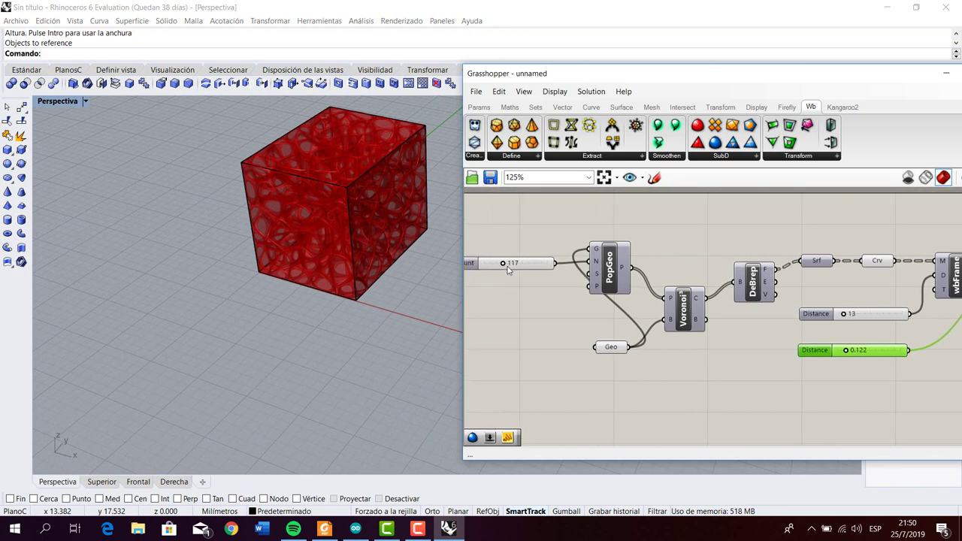
{"action": "left_click_drag", "start_coordinate": [498, 266], "coordinate": [486, 262]}
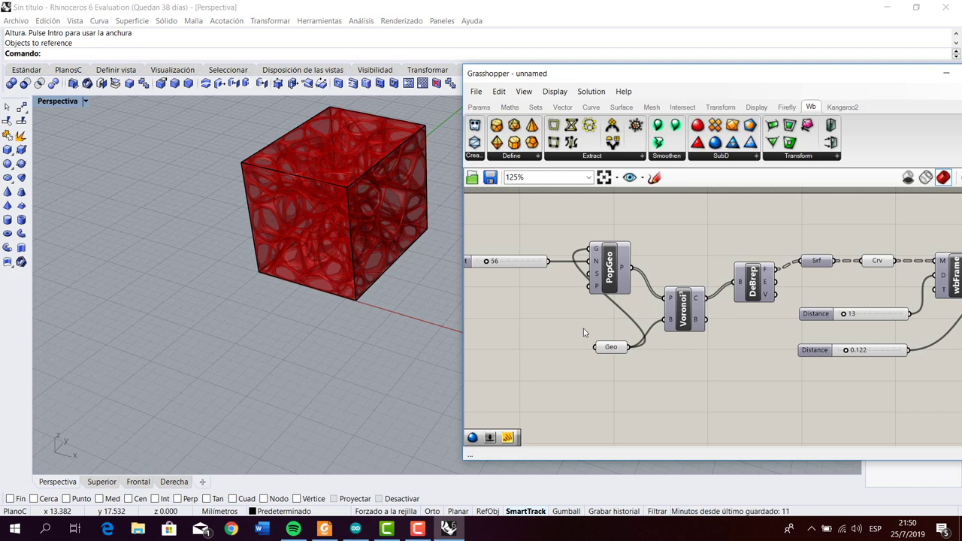
Turn off the preview of the Geo parameter that holds the source box.
{"action": "right_click", "coordinate": [610, 347]}
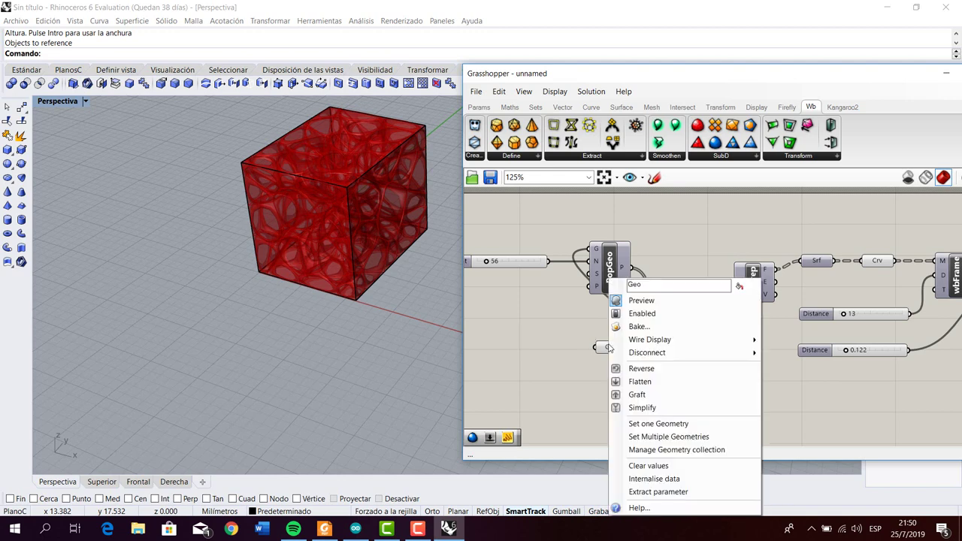
{"action": "left_click", "coordinate": [638, 301]}
{"action": "right_click_drag", "start_coordinate": [453, 314], "coordinate": [432, 293]}
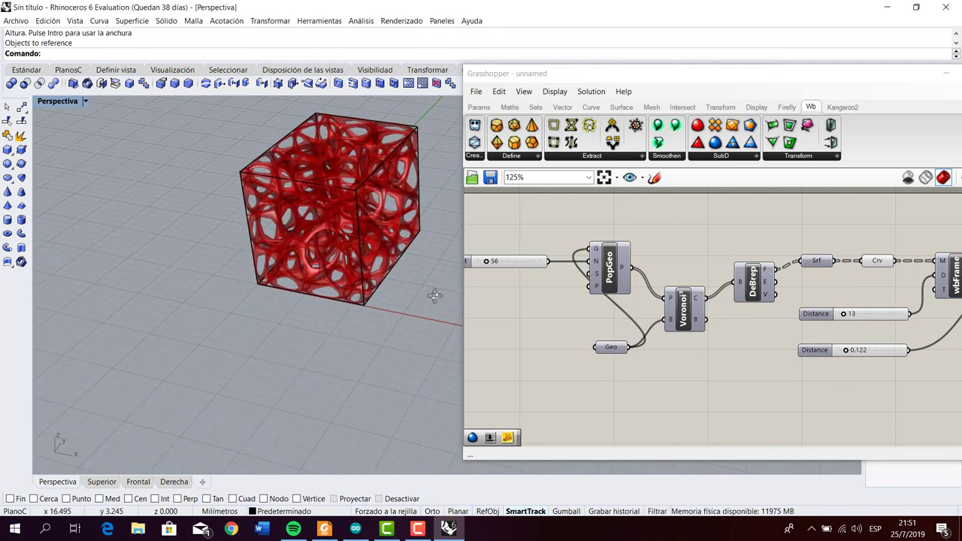
{"action": "right_click", "coordinate": [610, 347]}
{"action": "left_click", "coordinate": [585, 334]}
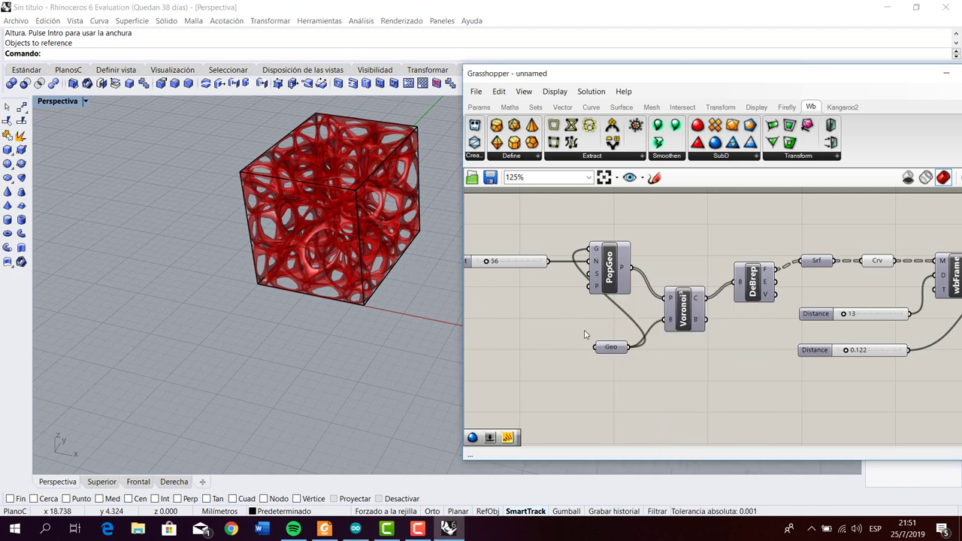
Set the Picture Frame's Distance slider to 16.
{"action": "mouse_move", "coordinate": [693, 369]}
{"action": "right_mouse_down"}
{"action": "mouse_move", "coordinate": [584, 352]}
{"action": "mouse_move", "coordinate": [709, 373]}
{"action": "right_mouse_up"}
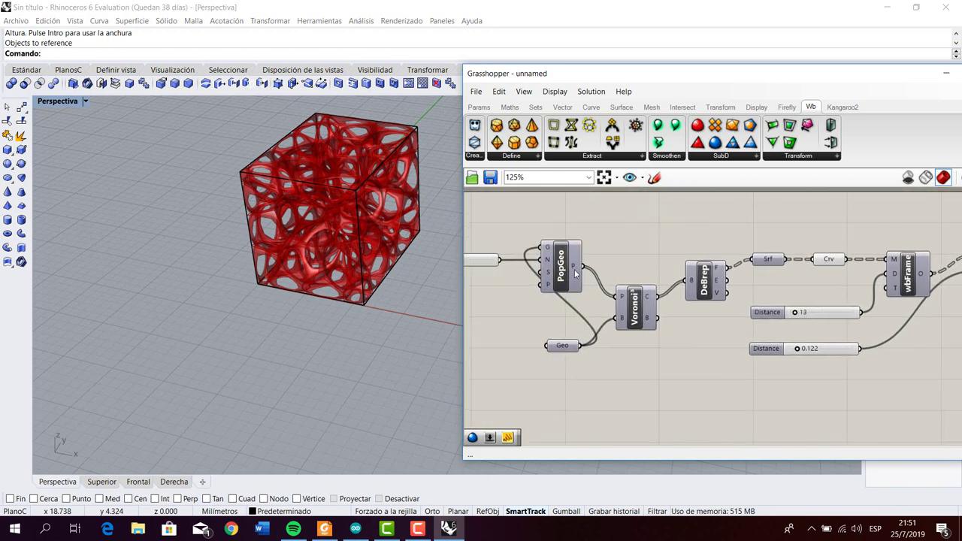
{"action": "right_click_drag", "start_coordinate": [625, 248], "coordinate": [583, 246]}
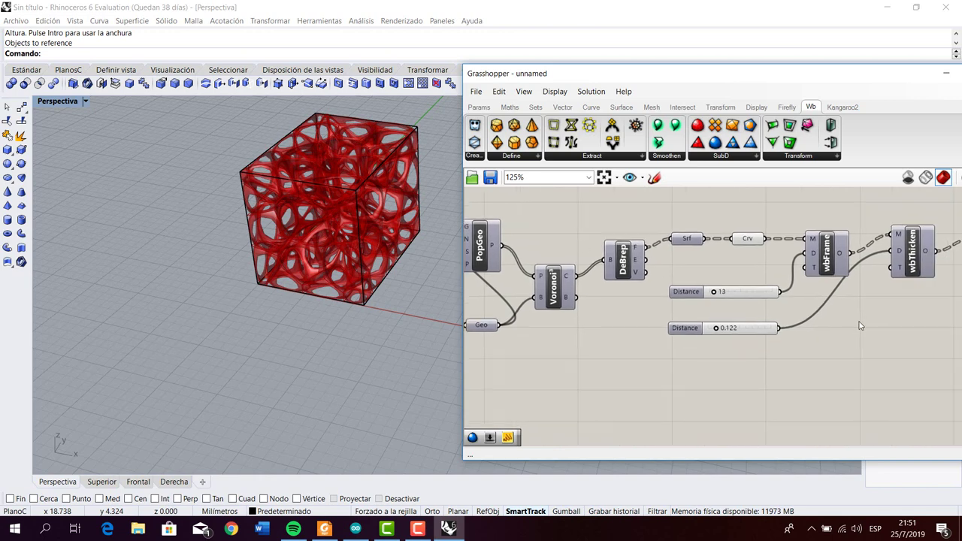
{"action": "right_click_drag", "start_coordinate": [860, 325], "coordinate": [773, 314]}
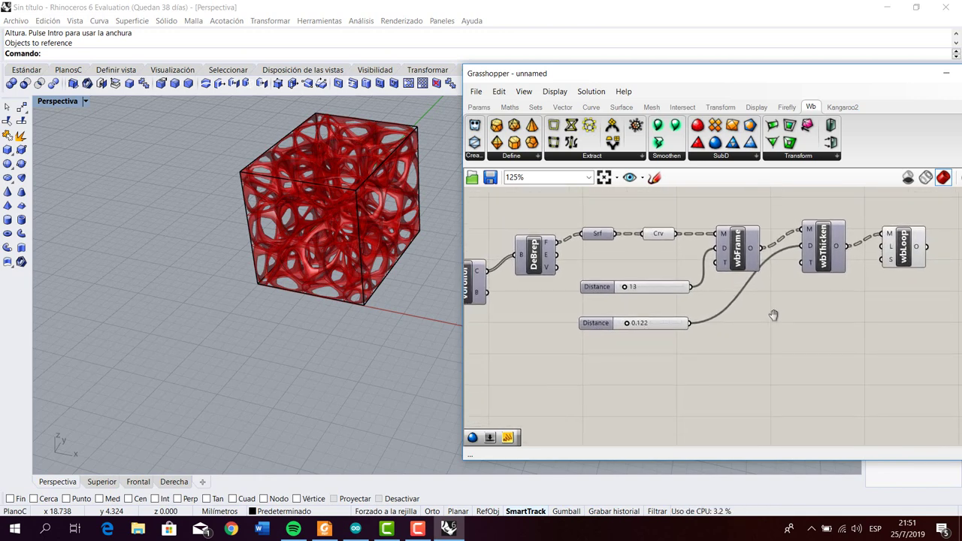
{"action": "right_click_drag", "start_coordinate": [557, 333], "coordinate": [699, 345]}
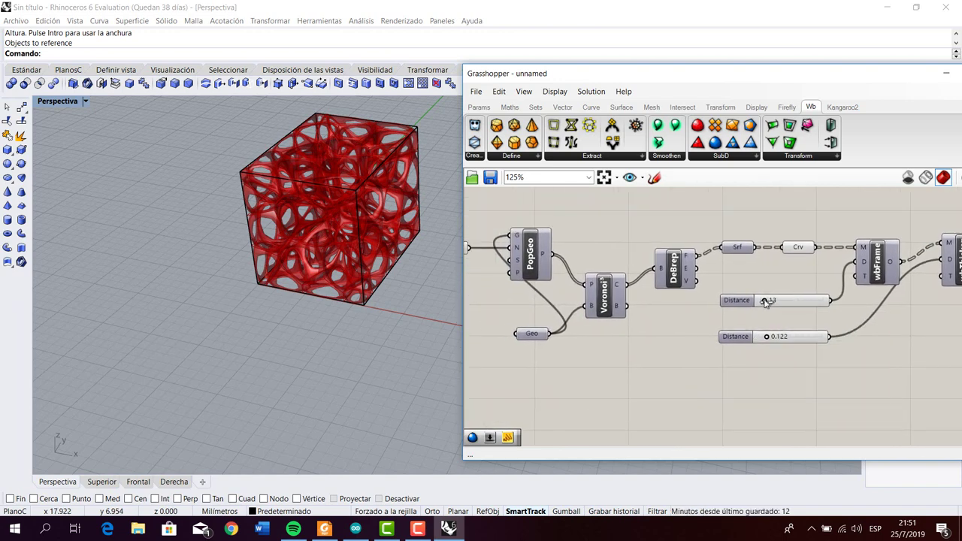
{"action": "mouse_move", "coordinate": [764, 301]}
{"action": "left_mouse_down"}
{"action": "mouse_move", "coordinate": [774, 302]}
{"action": "mouse_move", "coordinate": [765, 302]}
{"action": "left_mouse_up"}
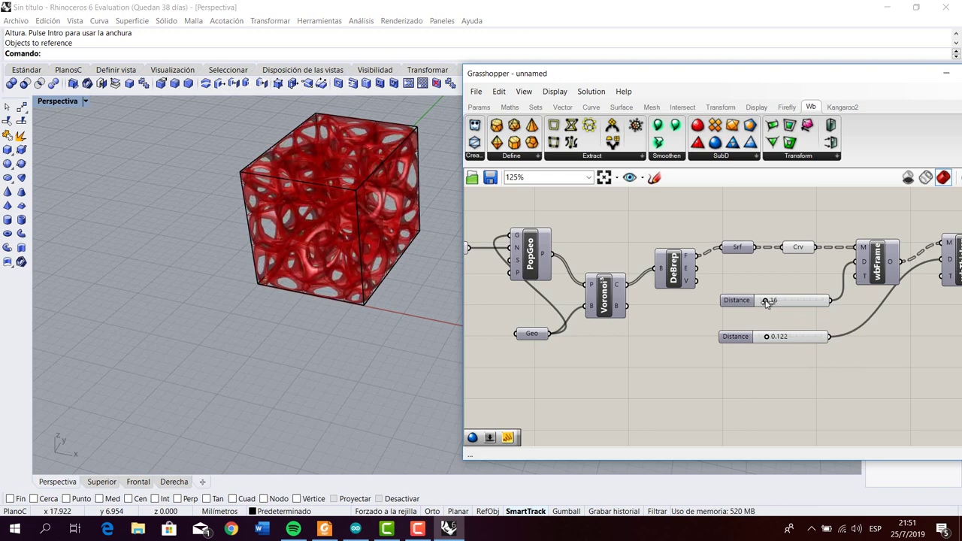
Set the Count slider feeding Populate Geometry's N input to 167.
{"action": "right_click_drag", "start_coordinate": [631, 329], "coordinate": [706, 329]}
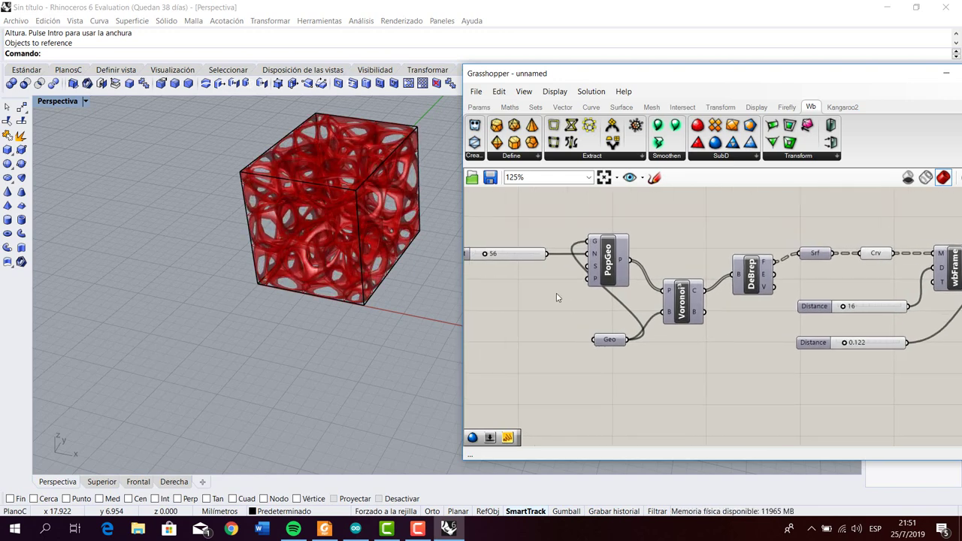
{"action": "left_click_drag", "start_coordinate": [489, 255], "coordinate": [500, 256]}
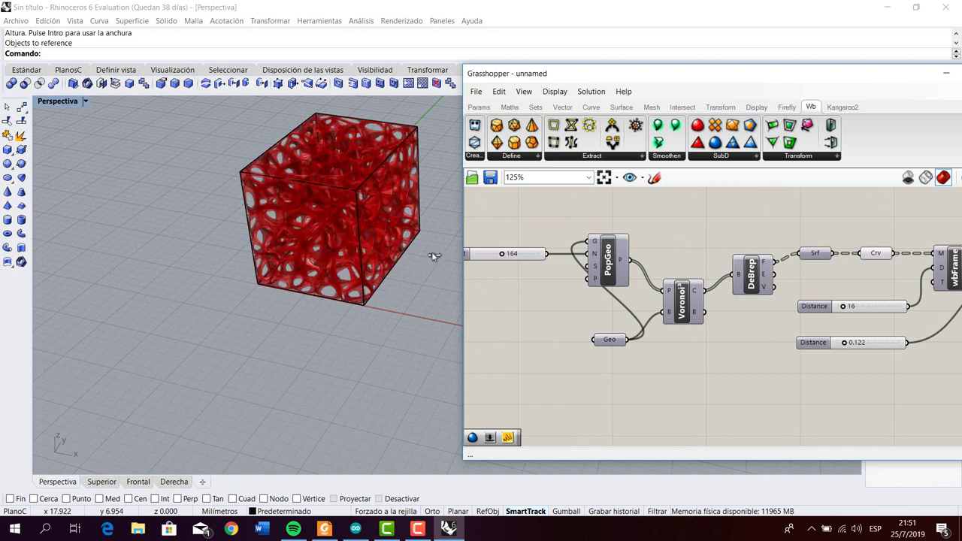
{"action": "right_click_drag", "start_coordinate": [432, 268], "coordinate": [455, 245]}
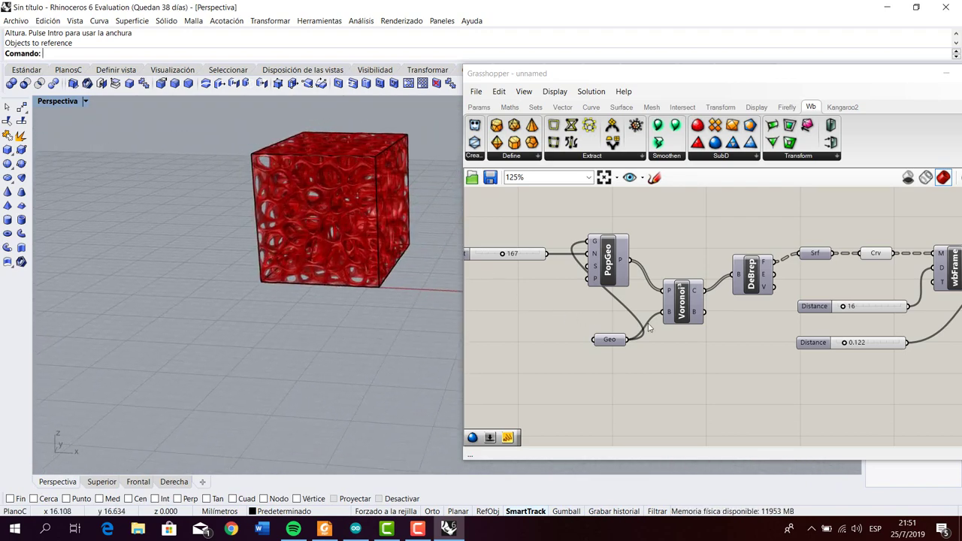
Review the complete component chain with its sliders and inspect the smoothed Voronoi box from another angle.
{"action": "scroll", "coordinate": [701, 347], "scroll_direction": "up", "scroll_amount": 2}
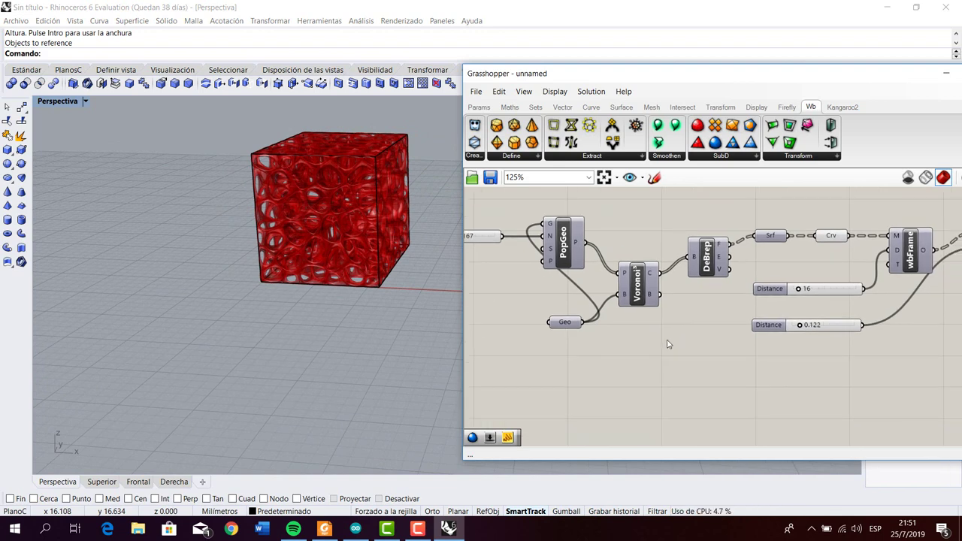
{"action": "scroll", "coordinate": [668, 344], "scroll_direction": "down", "scroll_amount": 3}
{"action": "right_click_drag", "start_coordinate": [666, 353], "coordinate": [655, 319]}
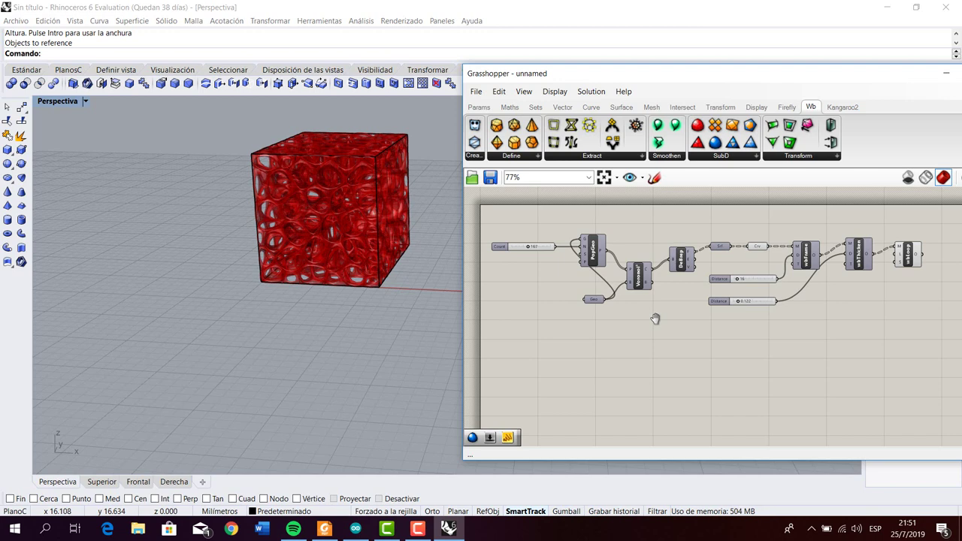
{"action": "right_click_drag", "start_coordinate": [790, 325], "coordinate": [764, 322]}
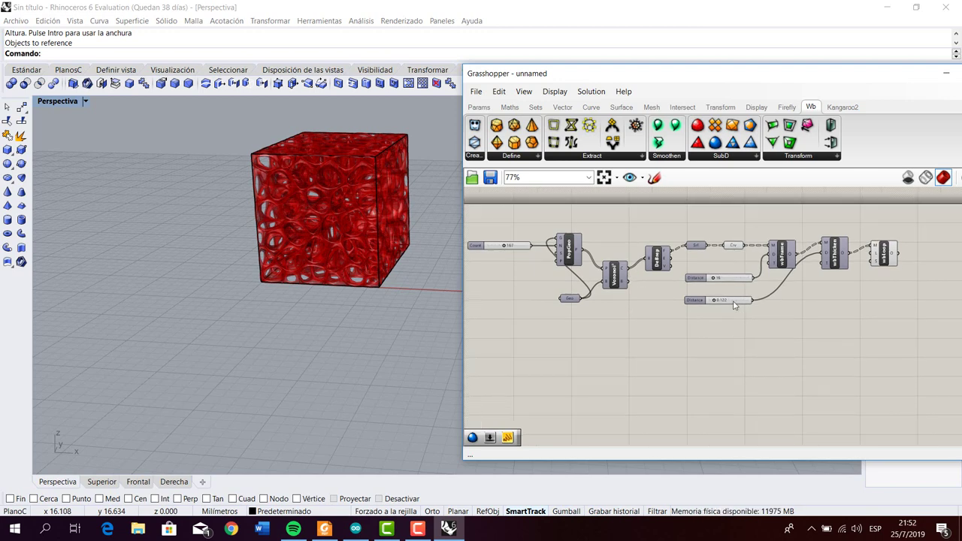
{"action": "scroll", "coordinate": [734, 304], "scroll_direction": "up", "scroll_amount": 4}
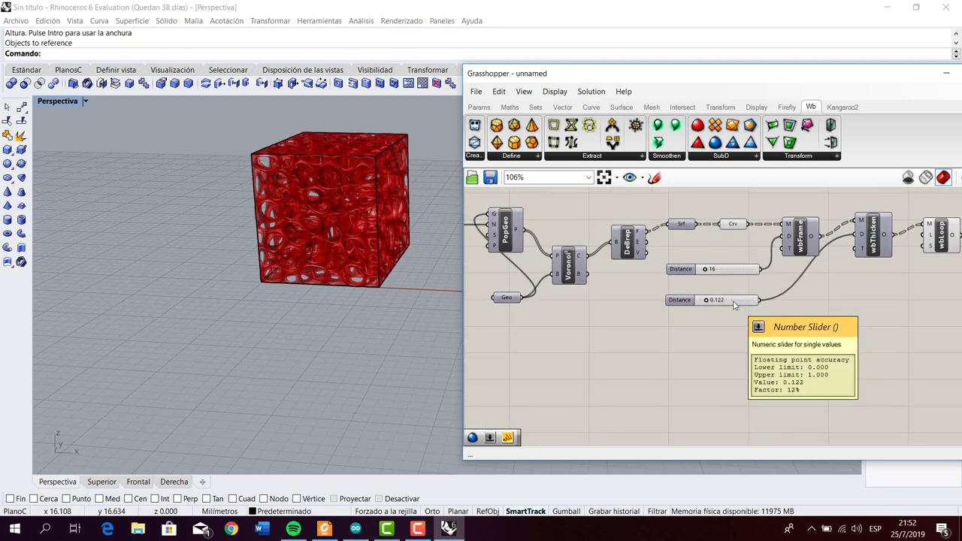
{"action": "left_click", "coordinate": [784, 108]}
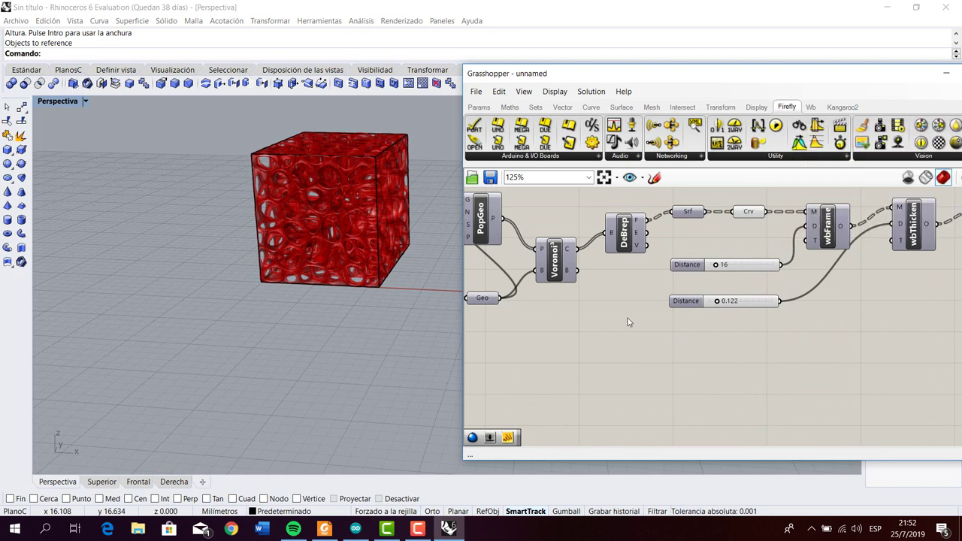
{"action": "right_click_drag", "start_coordinate": [619, 321], "coordinate": [677, 328]}
{"action": "right_click_drag", "start_coordinate": [443, 289], "coordinate": [421, 292]}
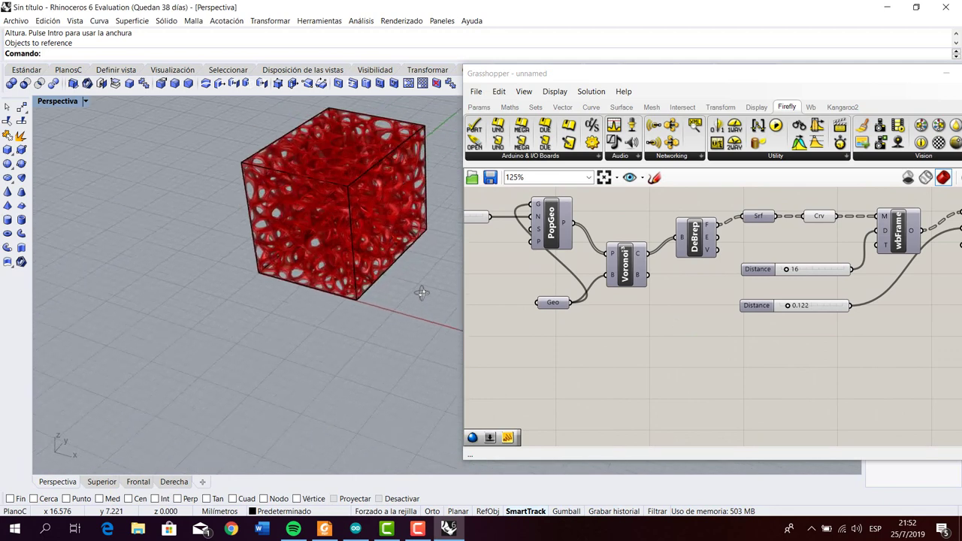
{"action": "right_click_drag", "start_coordinate": [587, 331], "coordinate": [560, 313]}
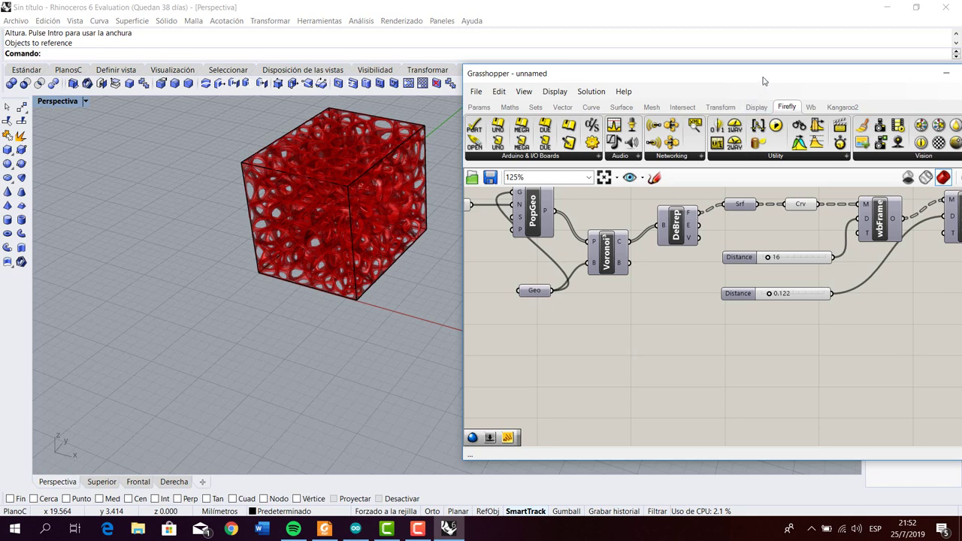
Set the Distance slider feeding the Picture Frame component to 5.
{"action": "left_click_drag", "start_coordinate": [763, 81], "coordinate": [712, 58]}
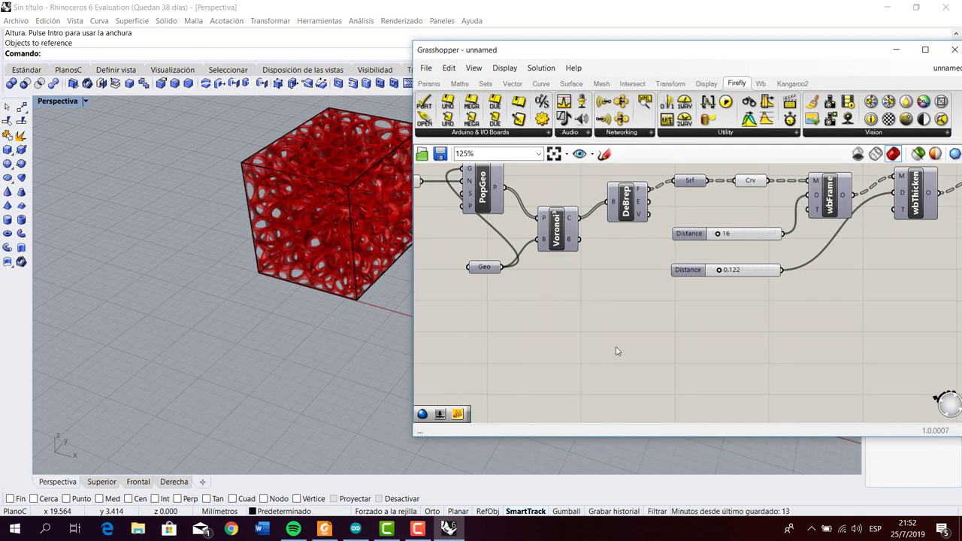
{"action": "right_click_drag", "start_coordinate": [610, 301], "coordinate": [606, 314]}
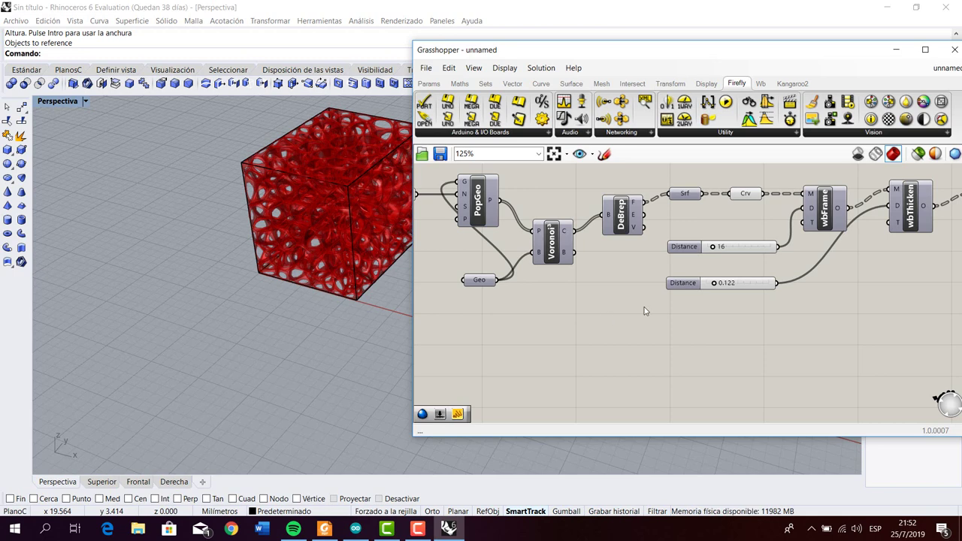
{"action": "mouse_move", "coordinate": [715, 250]}
{"action": "left_mouse_down"}
{"action": "mouse_move", "coordinate": [728, 252]}
{"action": "mouse_move", "coordinate": [704, 258]}
{"action": "left_mouse_up"}
{"action": "right_click_drag", "start_coordinate": [542, 308], "coordinate": [557, 295]}
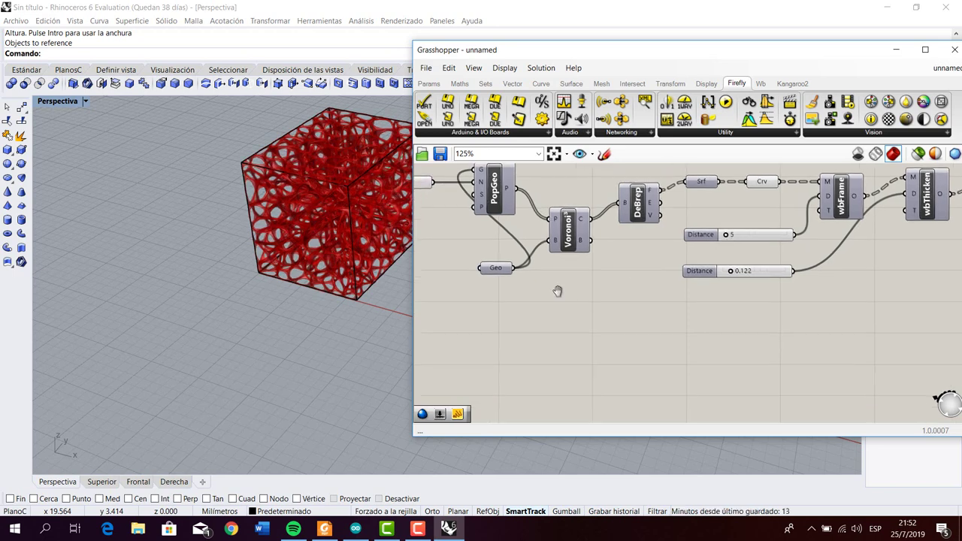
Set the maximum of the Picture Frame's Distance slider to 100.
{"action": "double_click", "coordinate": [743, 237]}
{"action": "left_click", "coordinate": [714, 257]}
{"action": "double_click", "coordinate": [710, 238]}
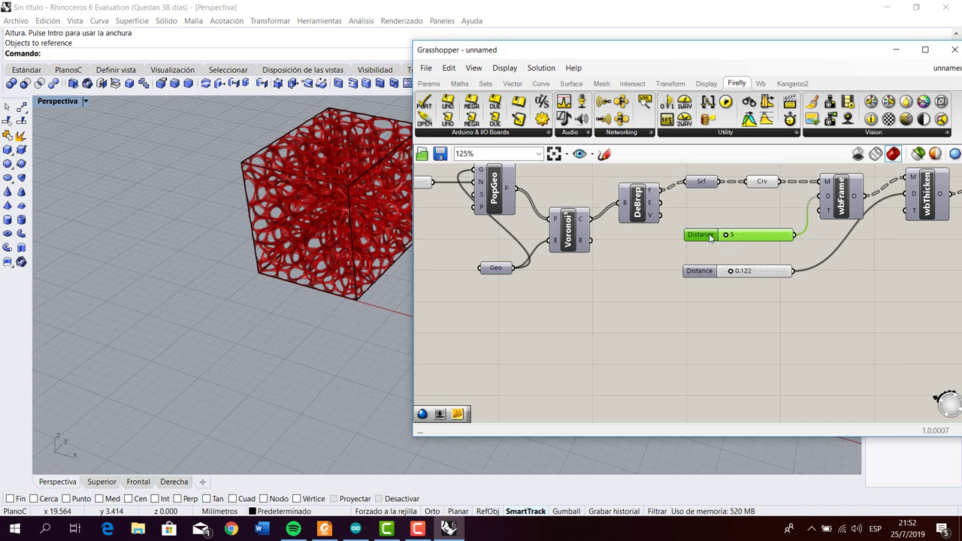
{"action": "double_click", "coordinate": [749, 272]}
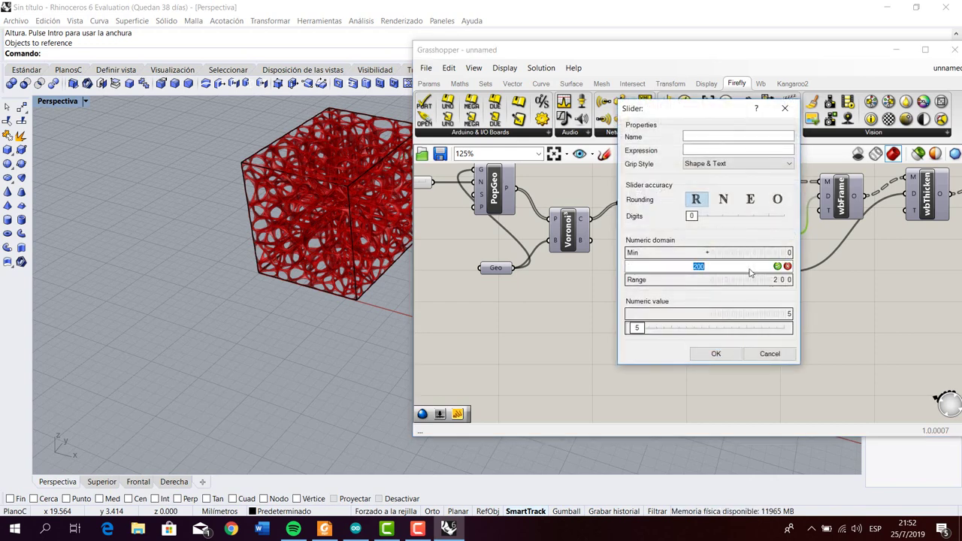
{"action": "type", "text": "100"}
{"action": "key", "text": "Return"}
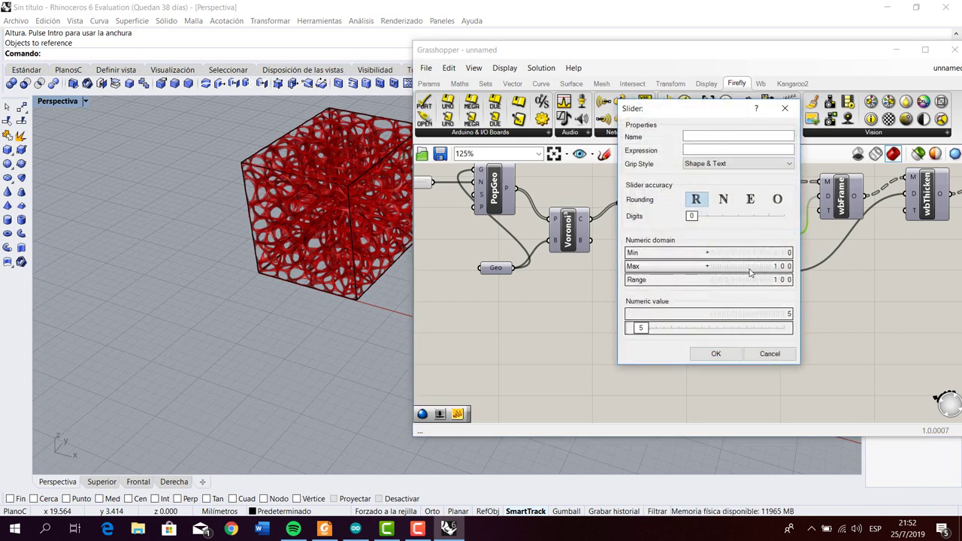
{"action": "left_click", "coordinate": [733, 354]}
Set the Picture Frame's Distance slider to 27.
{"action": "left_click_drag", "start_coordinate": [727, 234], "coordinate": [751, 236]}
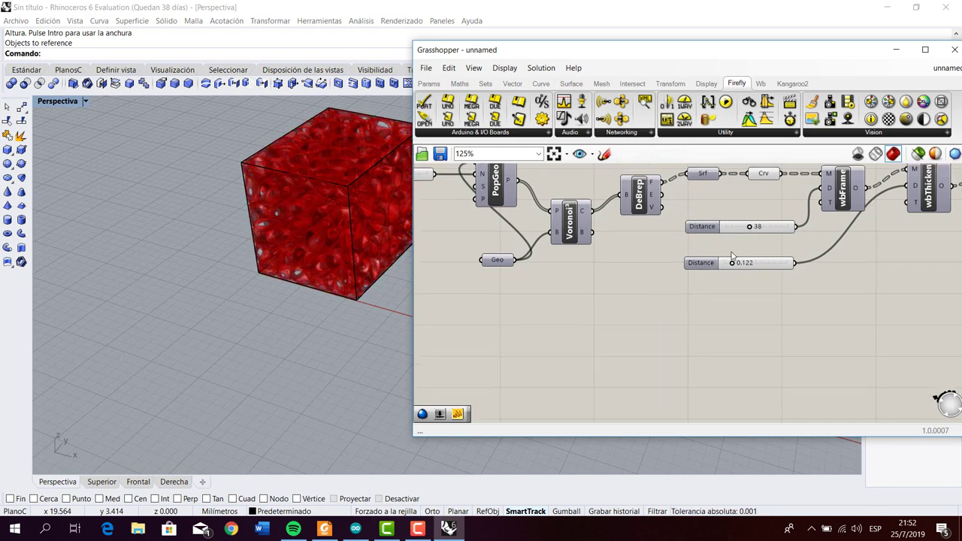
{"action": "left_click_drag", "start_coordinate": [750, 227], "coordinate": [742, 228]}
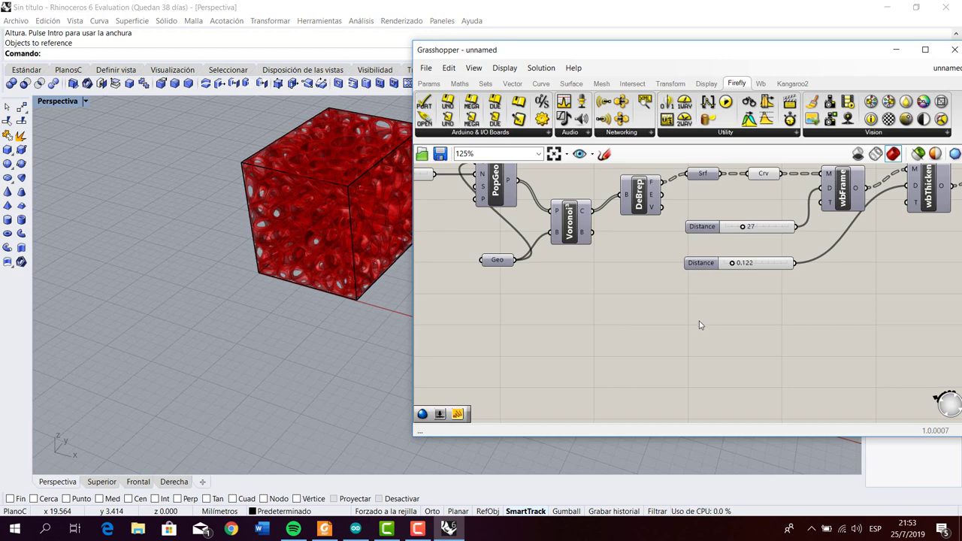
{"action": "left_click", "coordinate": [726, 231]}
{"action": "left_click", "coordinate": [701, 251]}
{"action": "left_click", "coordinate": [695, 231]}
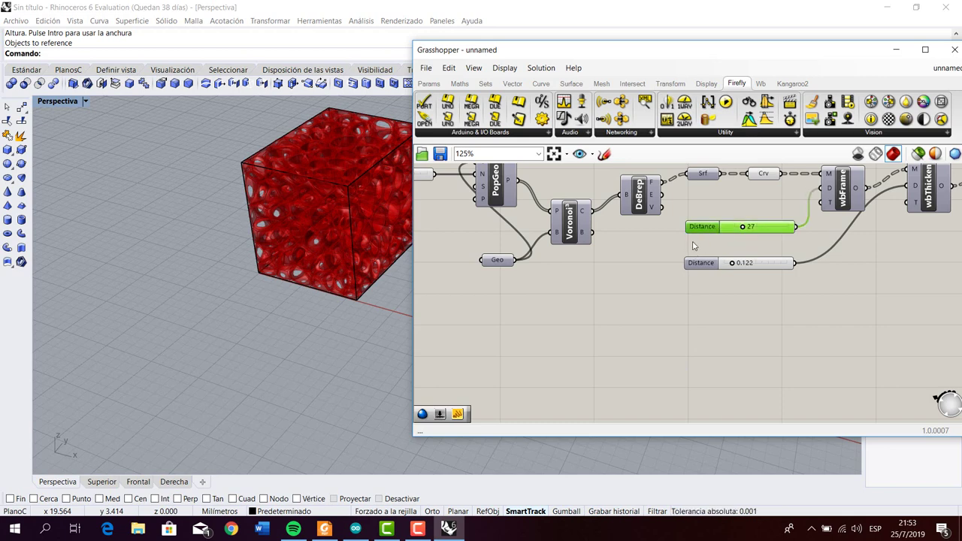
{"action": "left_click", "coordinate": [634, 314]}
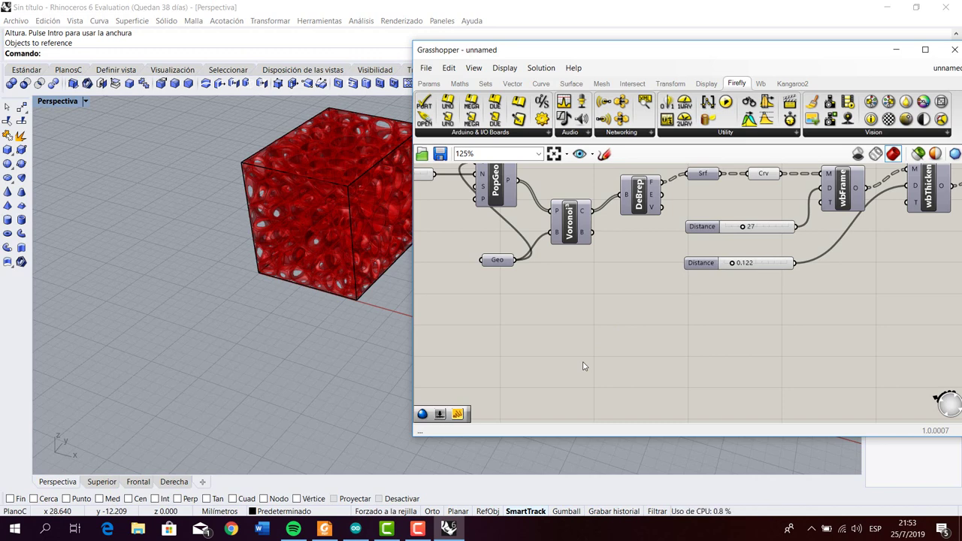
Switch to the Arduino IDE and examine the potenciometro sketch's baud rate, sensor scaling, serial print and delay lines.
{"action": "left_click", "coordinate": [366, 531]}
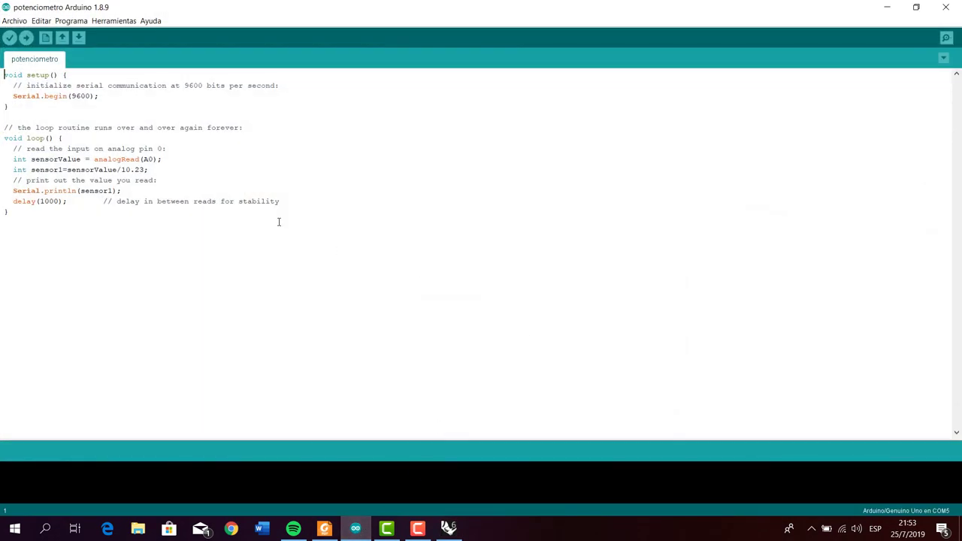
{"action": "left_click", "coordinate": [278, 220]}
{"action": "left_click", "coordinate": [68, 96]}
{"action": "left_click", "coordinate": [13, 96]}
{"action": "left_click_drag", "start_coordinate": [14, 97], "coordinate": [100, 96]}
{"action": "left_click", "coordinate": [128, 108]}
{"action": "left_click", "coordinate": [167, 113]}
{"action": "left_click", "coordinate": [99, 170]}
{"action": "left_click", "coordinate": [149, 170]}
{"action": "left_click", "coordinate": [80, 190]}
{"action": "double_click", "coordinate": [82, 193]}
{"action": "left_click", "coordinate": [69, 212]}
{"action": "left_click", "coordinate": [78, 201]}
Check which serial port the connected Arduino board uses.
{"action": "left_click", "coordinate": [112, 21]}
{"action": "mouse_move", "coordinate": [161, 131]}
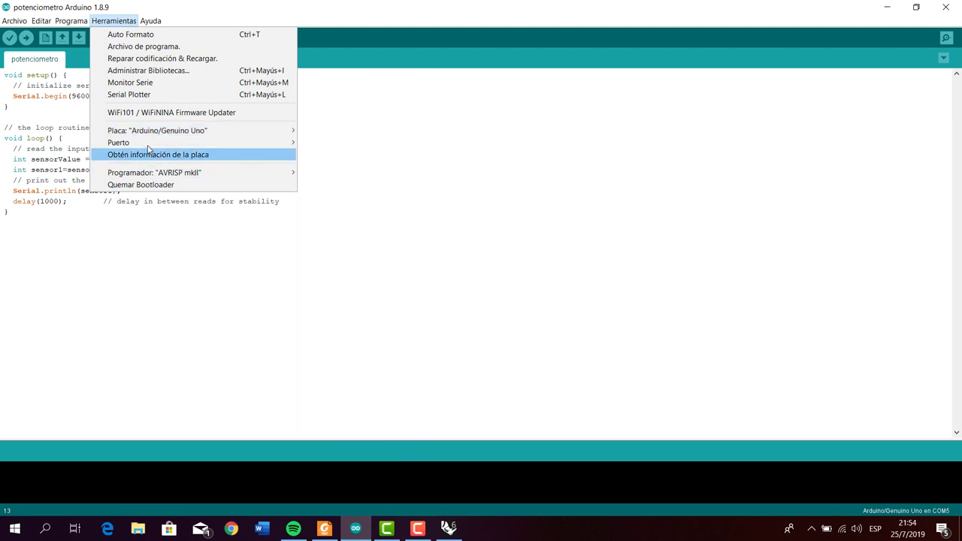
{"action": "mouse_move", "coordinate": [148, 147]}
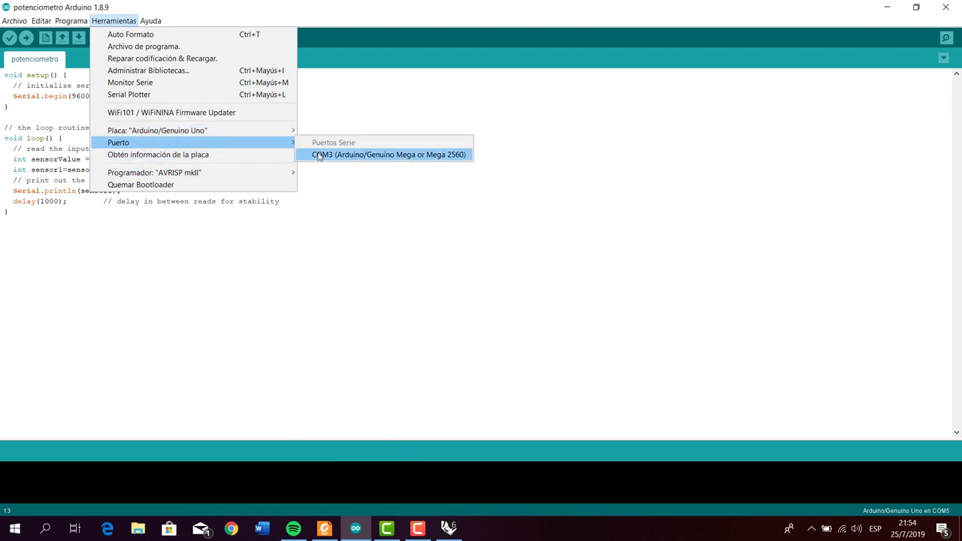
{"action": "left_click", "coordinate": [383, 207]}
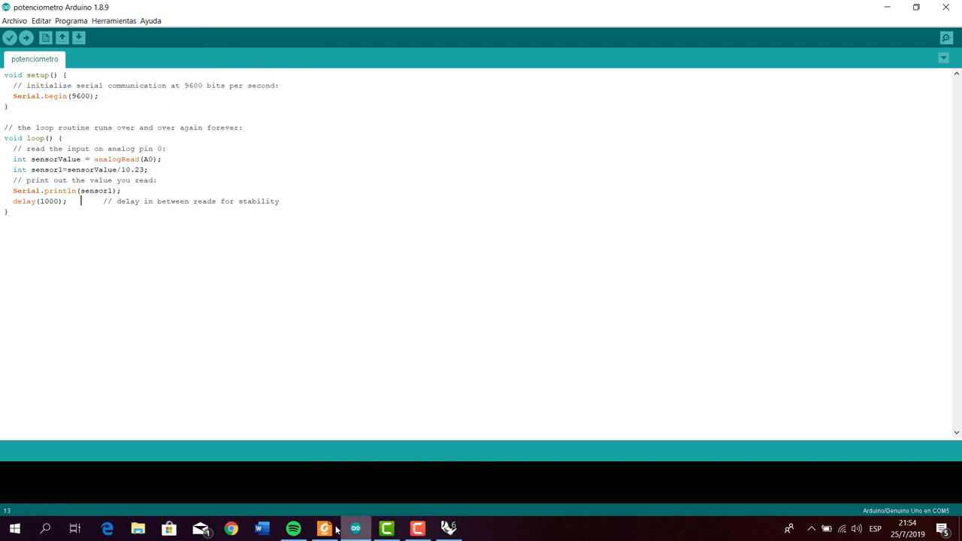
Switch back to Grasshopper and add Firefly's Open Port and Serial Read (Generic) components below the Voronoi chain.
{"action": "left_click", "coordinate": [448, 528]}
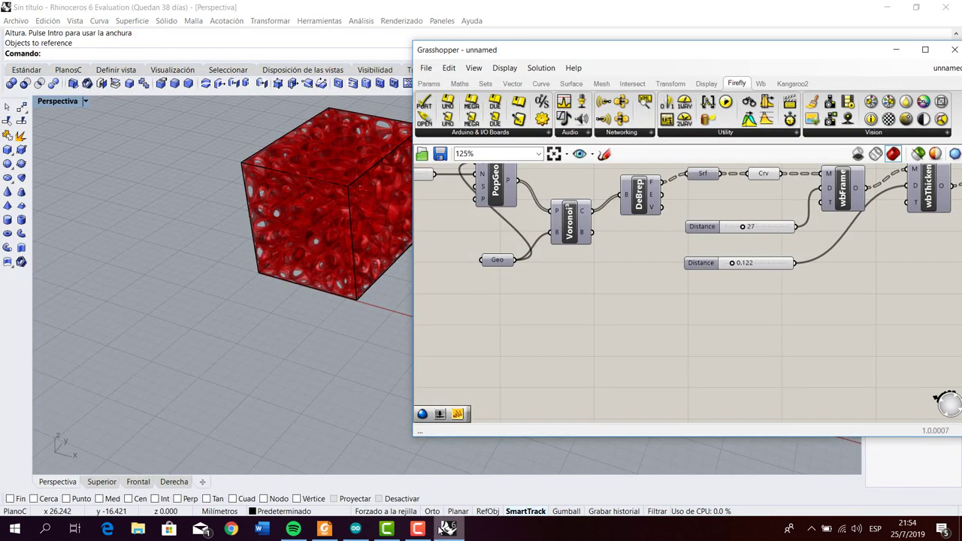
{"action": "right_click_drag", "start_coordinate": [606, 333], "coordinate": [706, 299]}
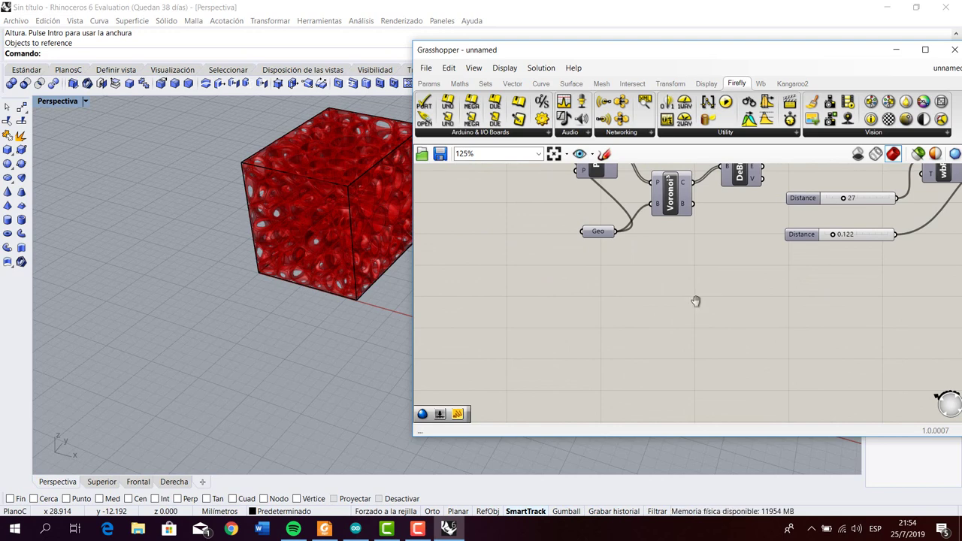
{"action": "right_click_drag", "start_coordinate": [695, 300], "coordinate": [681, 287]}
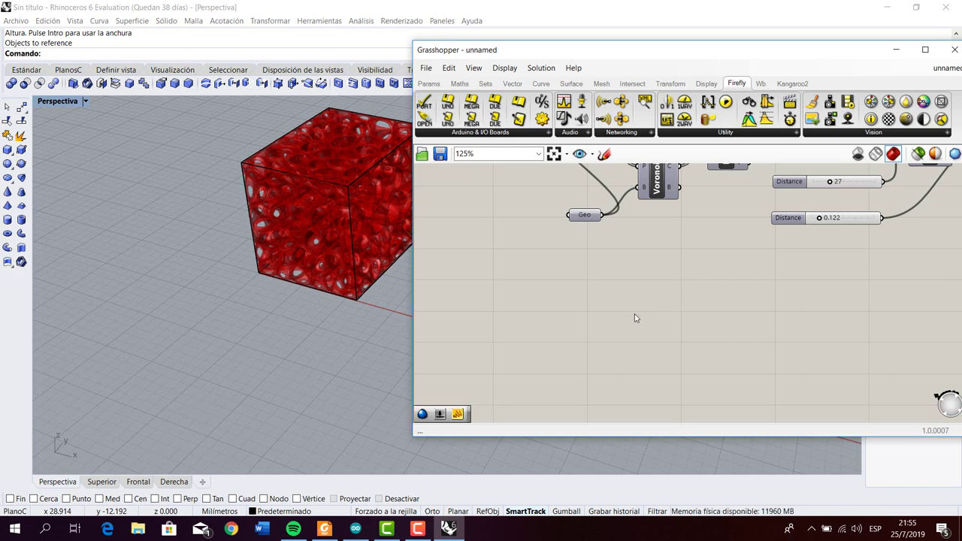
{"action": "right_click_drag", "start_coordinate": [635, 315], "coordinate": [627, 303]}
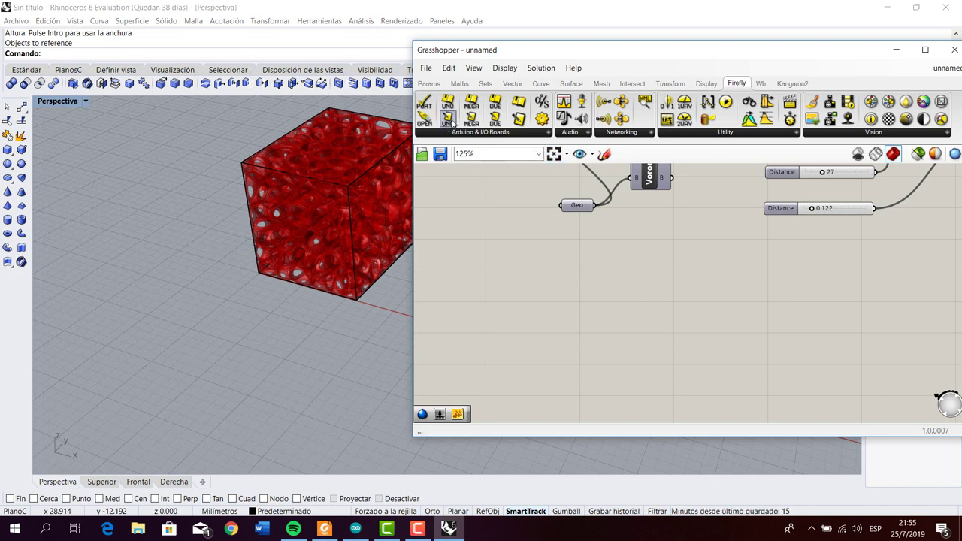
{"action": "left_click_drag", "start_coordinate": [607, 297], "coordinate": [590, 311]}
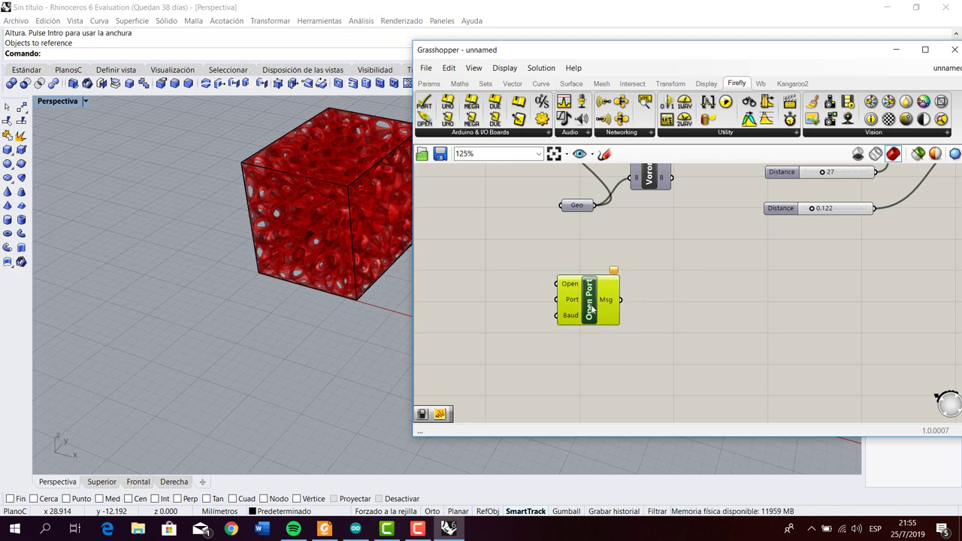
{"action": "left_click", "coordinate": [701, 317]}
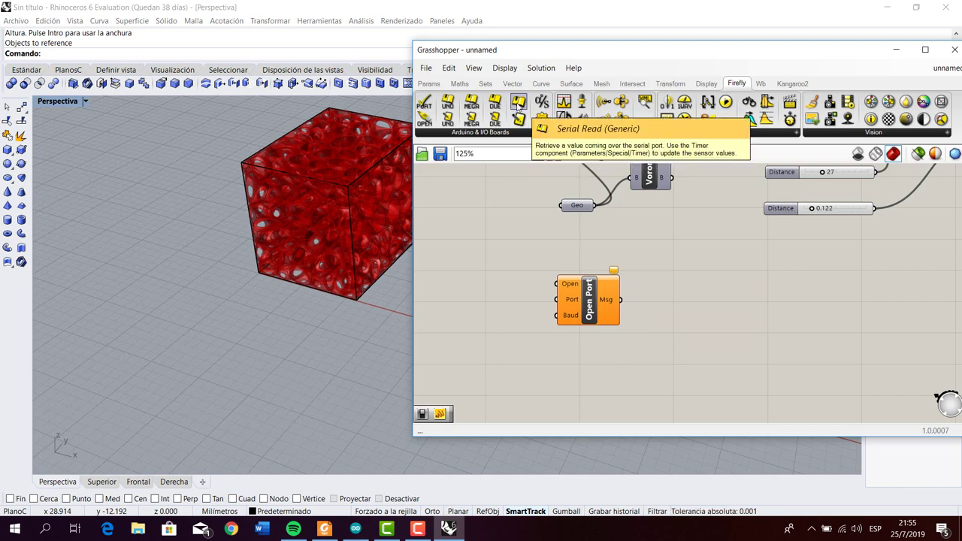
{"action": "left_click_drag", "start_coordinate": [518, 104], "coordinate": [588, 364]}
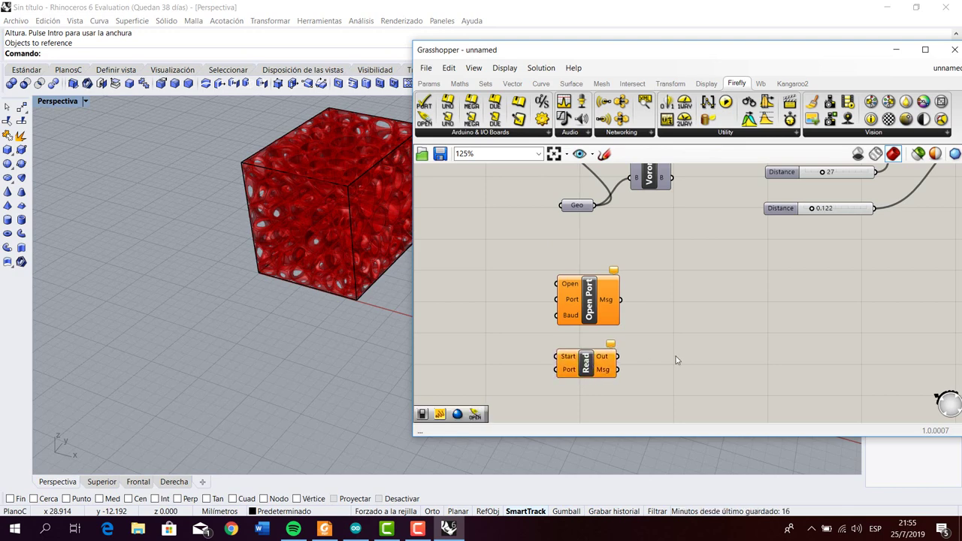
Add a Boolean Toggle and connect it to the Open input of the Open Port component.
{"action": "double_click", "coordinate": [503, 313]}
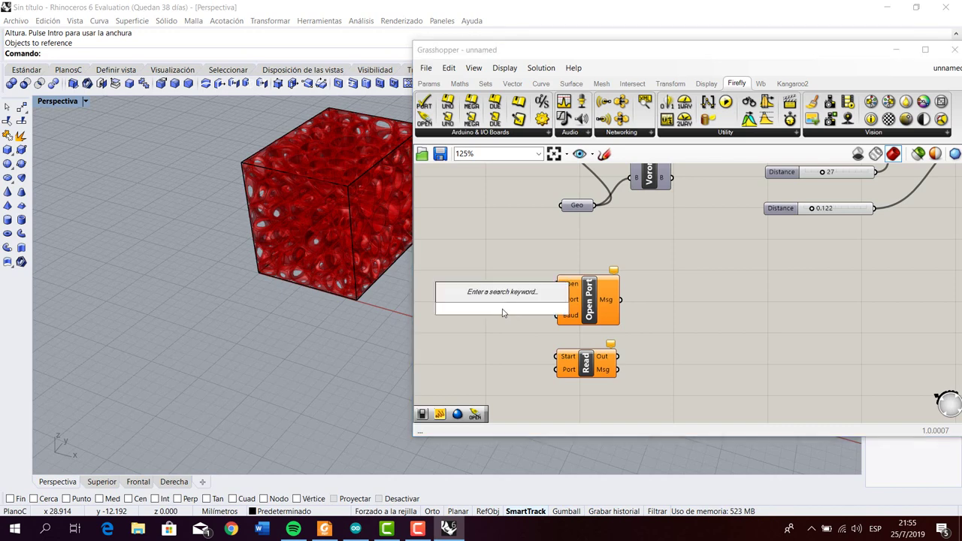
{"action": "type", "text": "tog"}
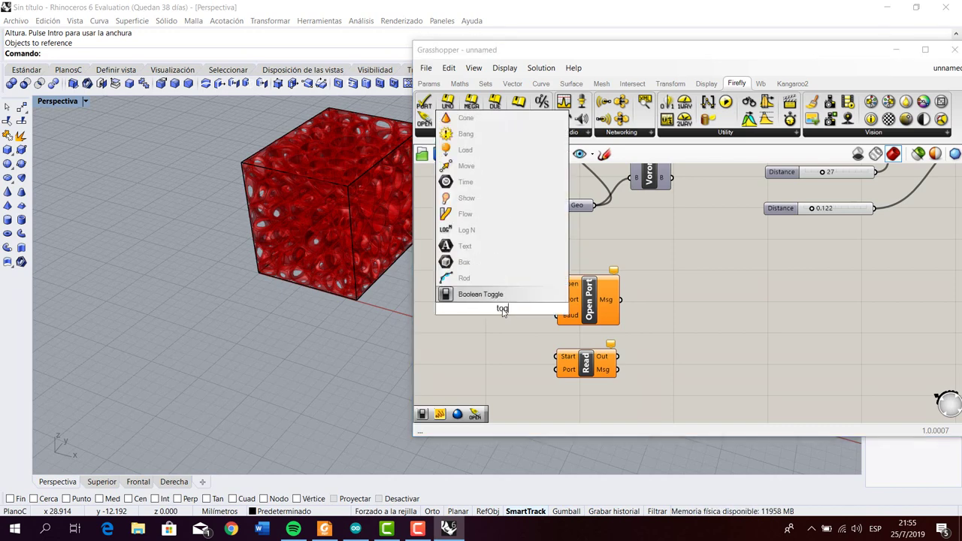
{"action": "left_click", "coordinate": [504, 295]}
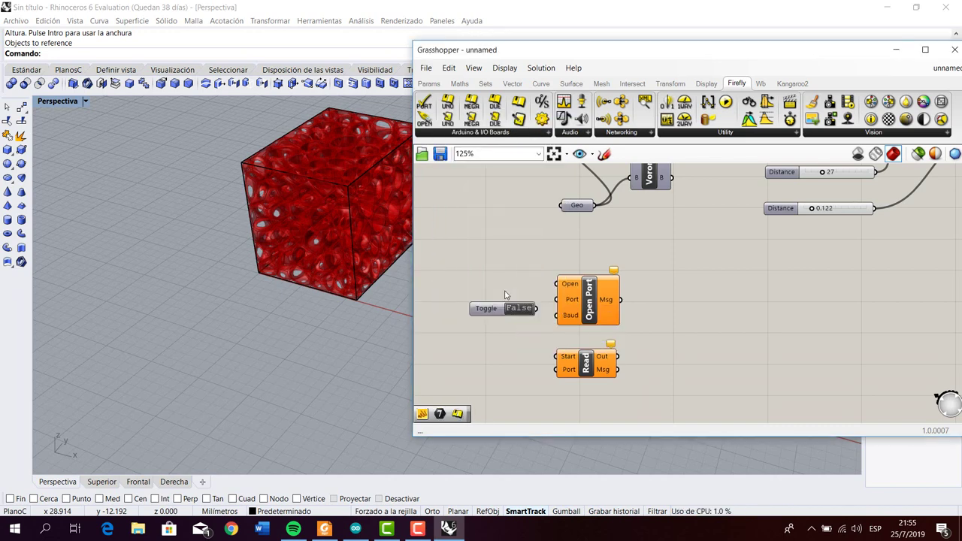
{"action": "left_click_drag", "start_coordinate": [501, 308], "coordinate": [557, 284]}
{"action": "left_click", "coordinate": [502, 304]}
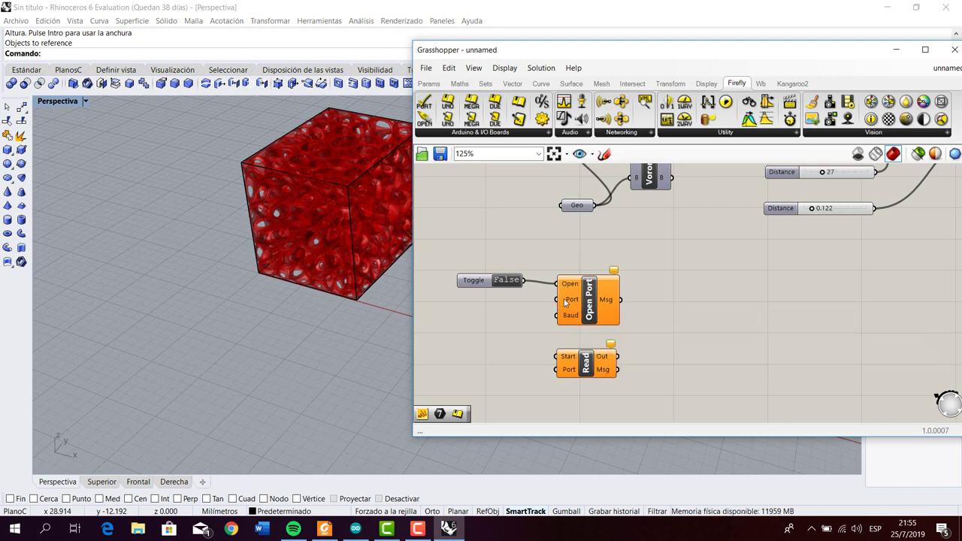
Add an Integer parameter and connect it to the Port input of the Open Port component.
{"action": "double_click", "coordinate": [492, 305]}
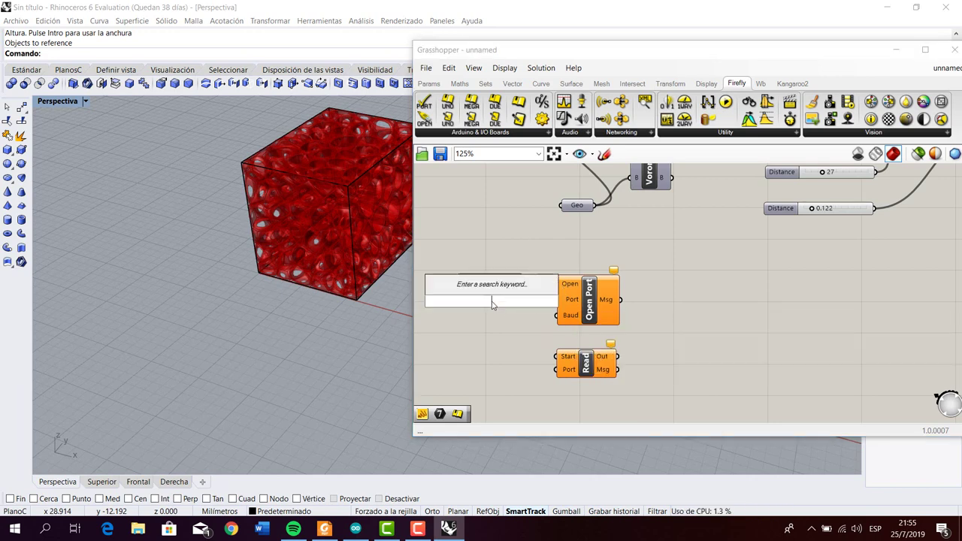
{"action": "type", "text": "int"}
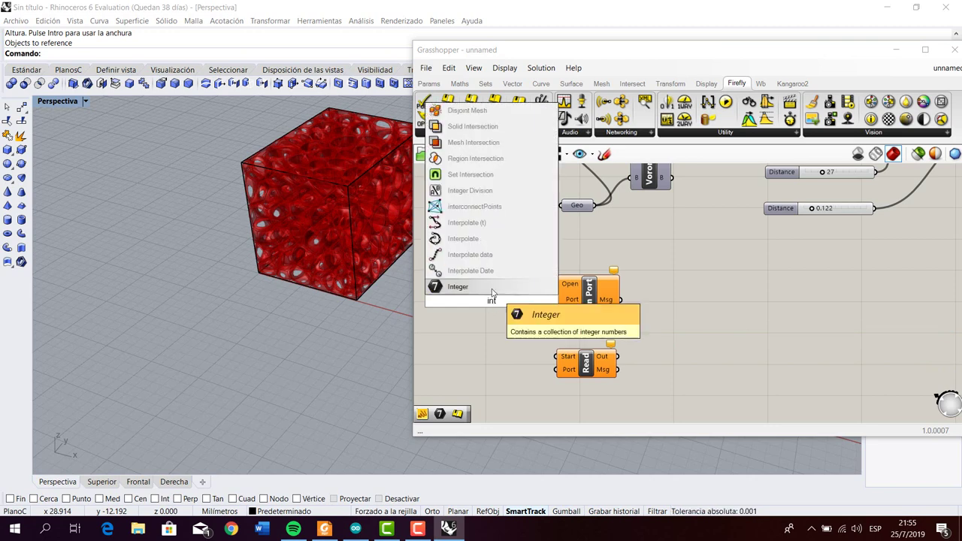
{"action": "key", "text": "Return"}
{"action": "left_click_drag", "start_coordinate": [501, 301], "coordinate": [556, 300]}
{"action": "left_click", "coordinate": [526, 327]}
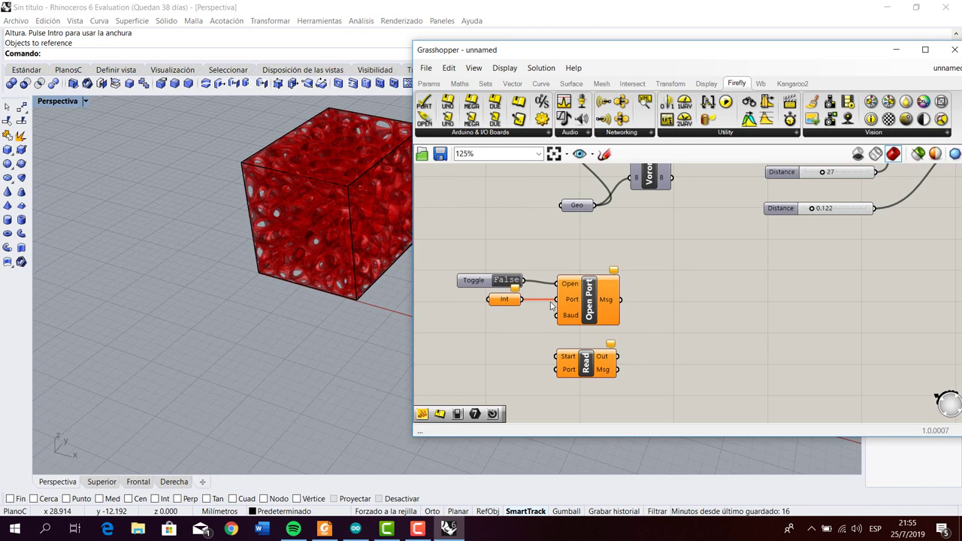
Add a second Integer parameter and connect it to the Baud input of the Open Port component.
{"action": "double_click", "coordinate": [514, 319]}
{"action": "type", "text": "int"}
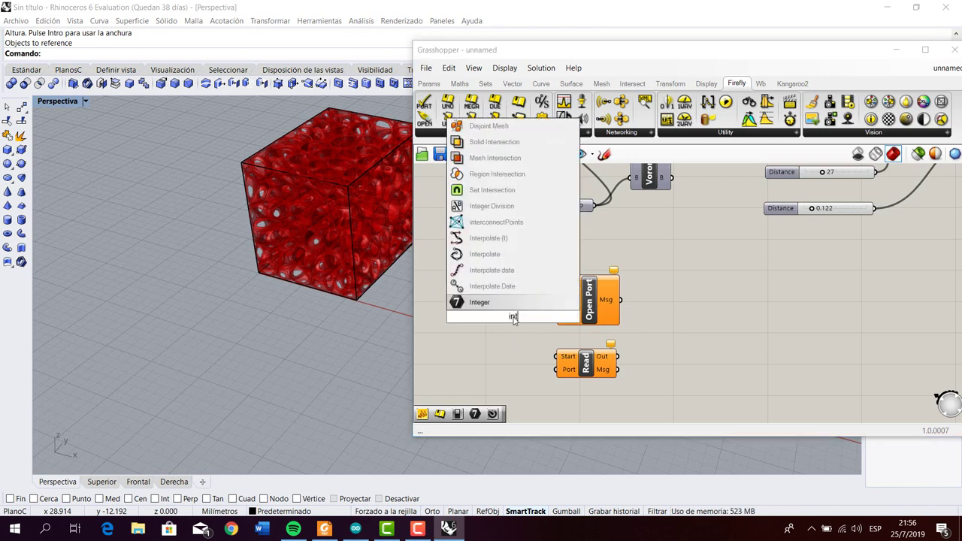
{"action": "left_click", "coordinate": [495, 302]}
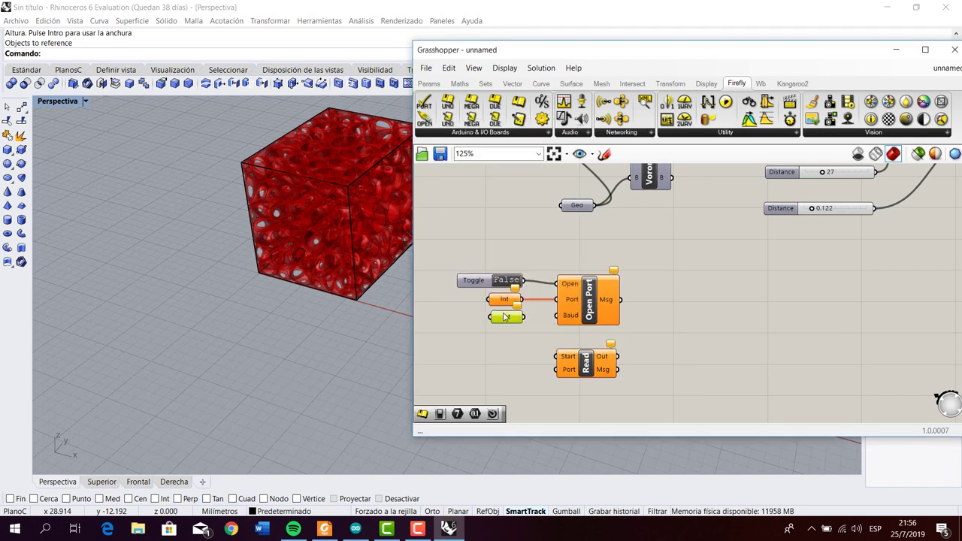
{"action": "left_click_drag", "start_coordinate": [521, 316], "coordinate": [557, 315]}
Set the Integer parameter feeding the Port input to 3.
{"action": "right_click", "coordinate": [502, 300]}
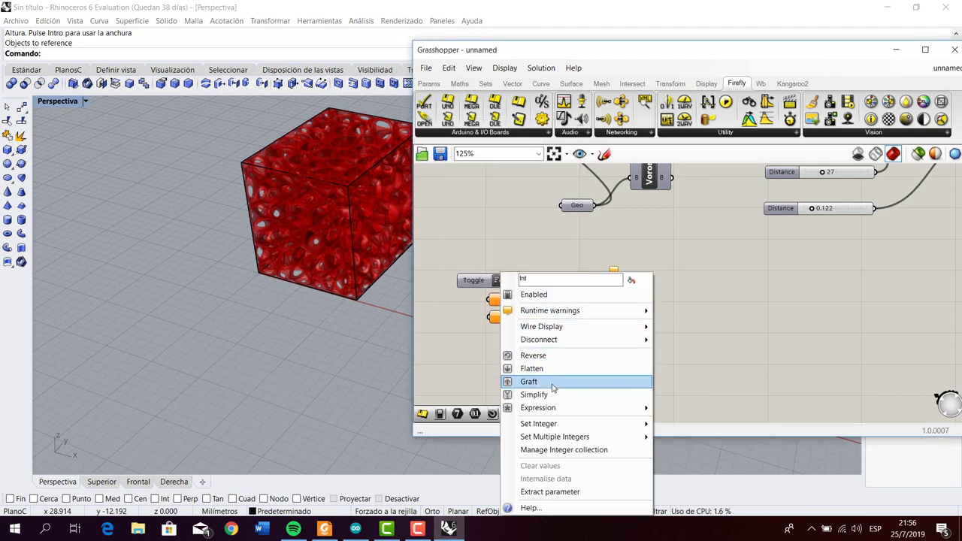
{"action": "mouse_move", "coordinate": [564, 428]}
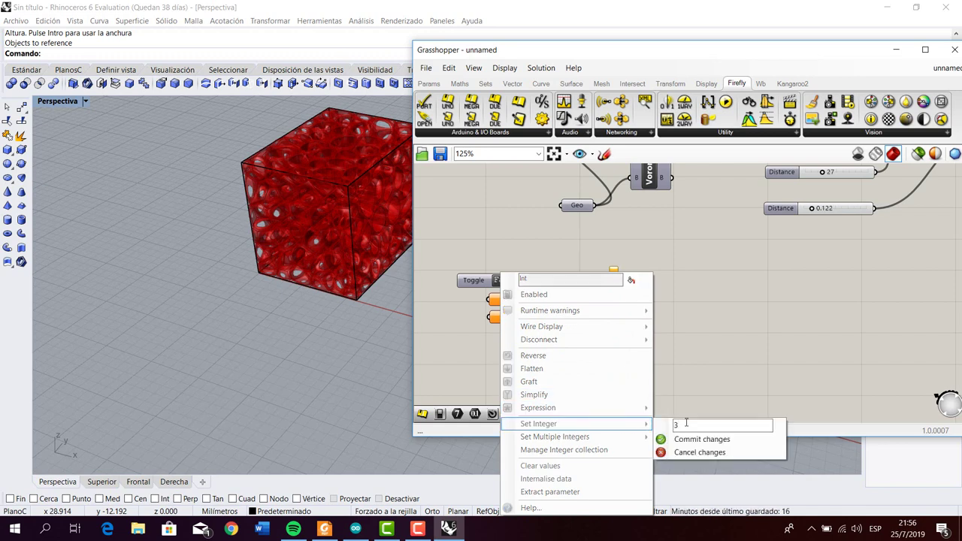
{"action": "key", "text": "Return"}
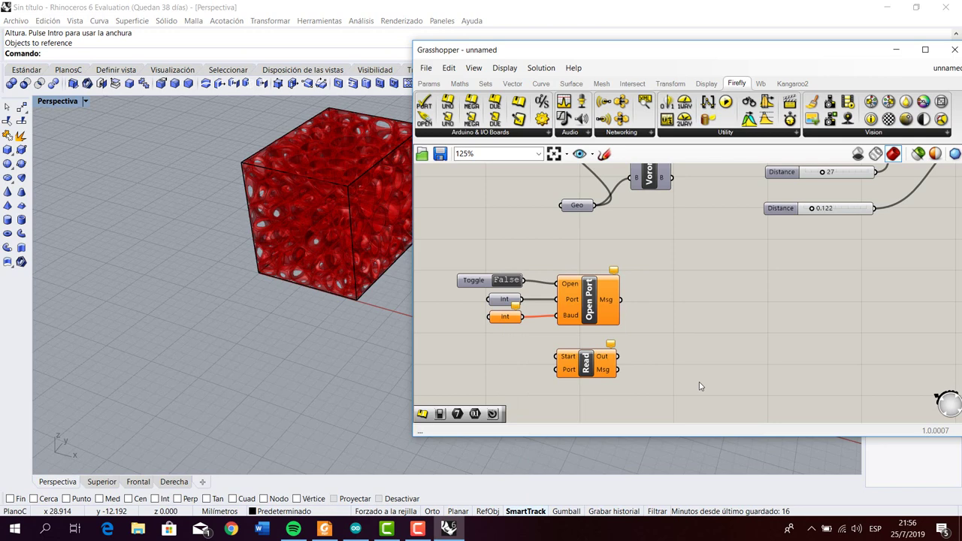
Set the Integer parameter feeding the Baud input of the Open Port component to 9600.
{"action": "left_click", "coordinate": [504, 318]}
{"action": "right_click", "coordinate": [515, 319]}
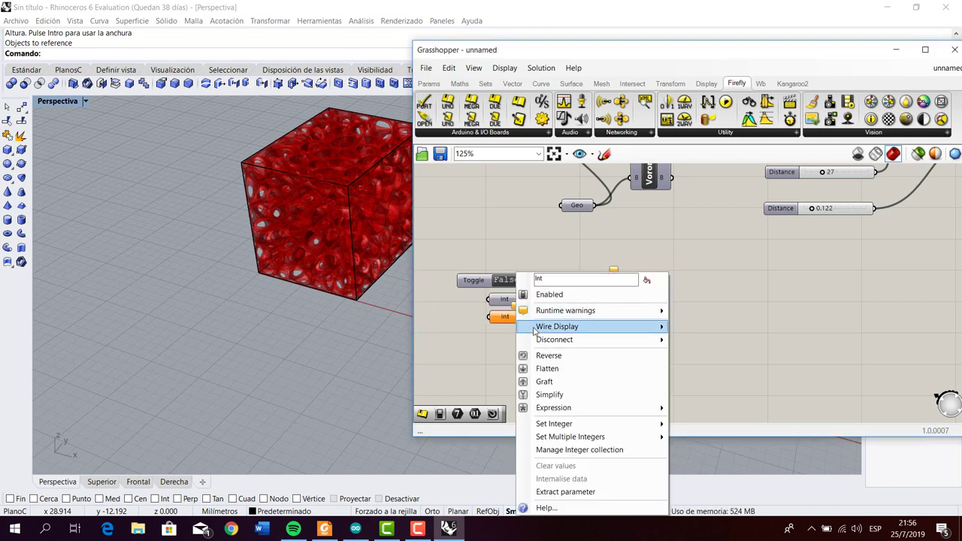
{"action": "mouse_move", "coordinate": [601, 423]}
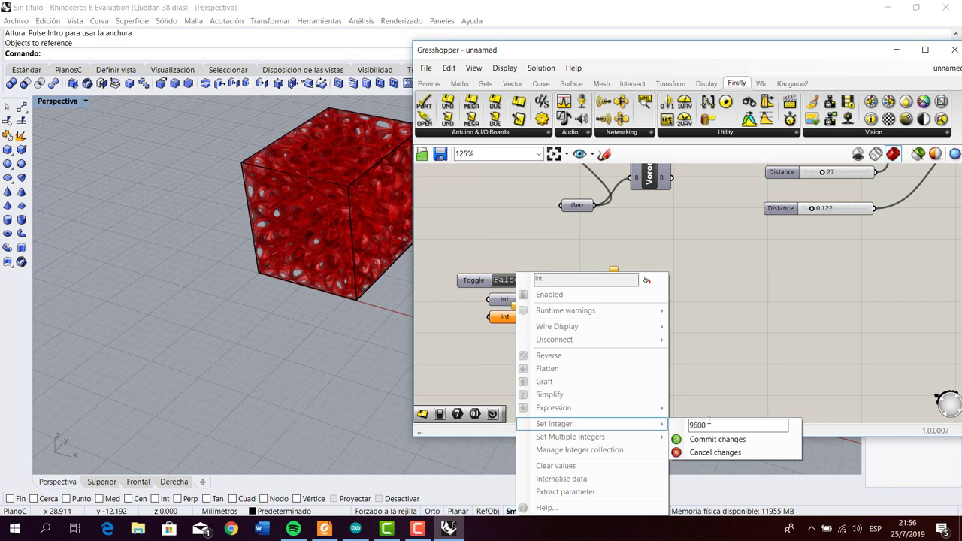
{"action": "key", "text": "Return"}
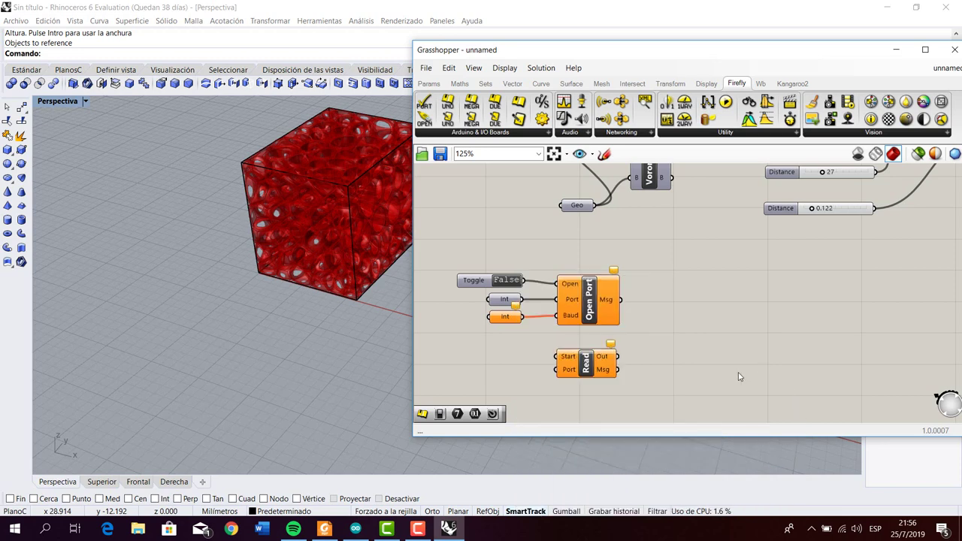
{"action": "right_click", "coordinate": [514, 319]}
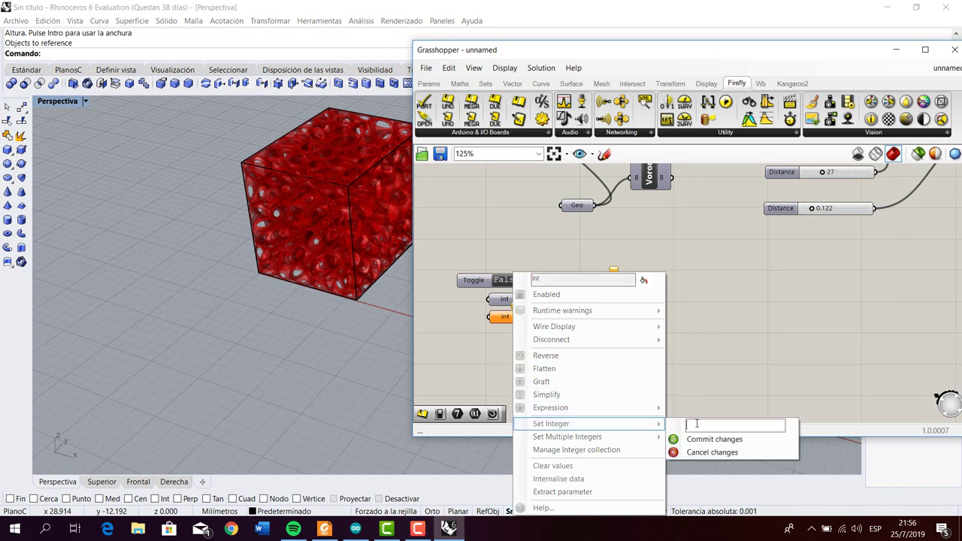
{"action": "type", "text": "9600"}
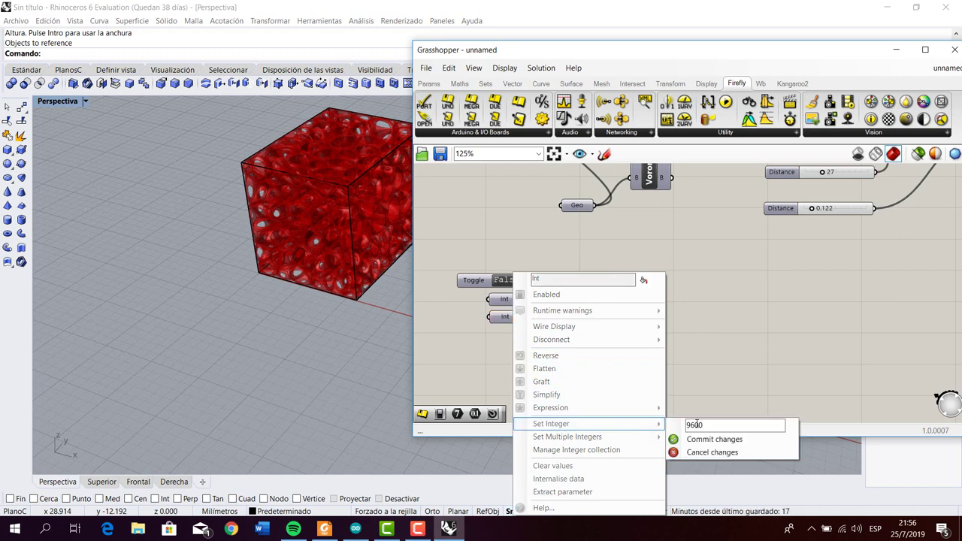
{"action": "key", "text": "Return"}
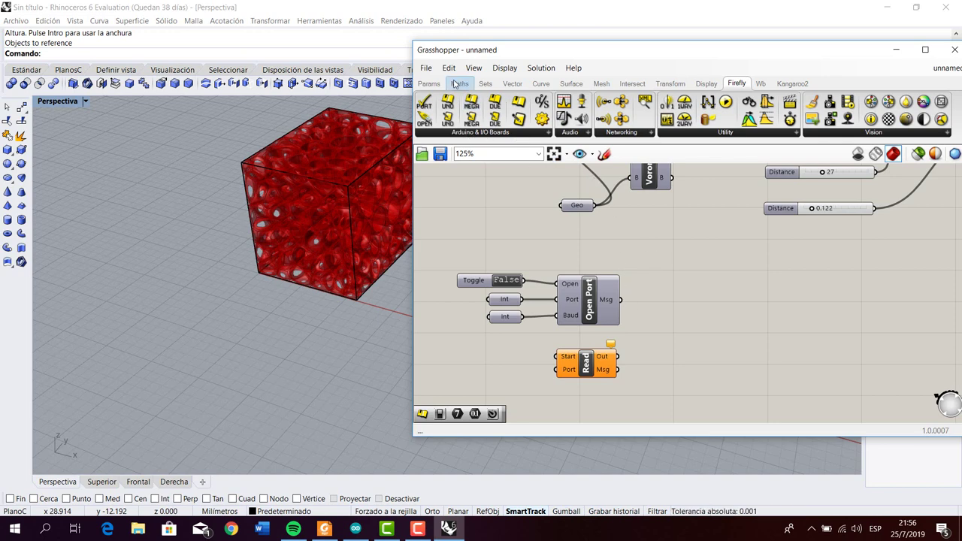
Add a Panel beside the Open Port component and connect it to the component's Msg output.
{"action": "left_click", "coordinate": [429, 83]}
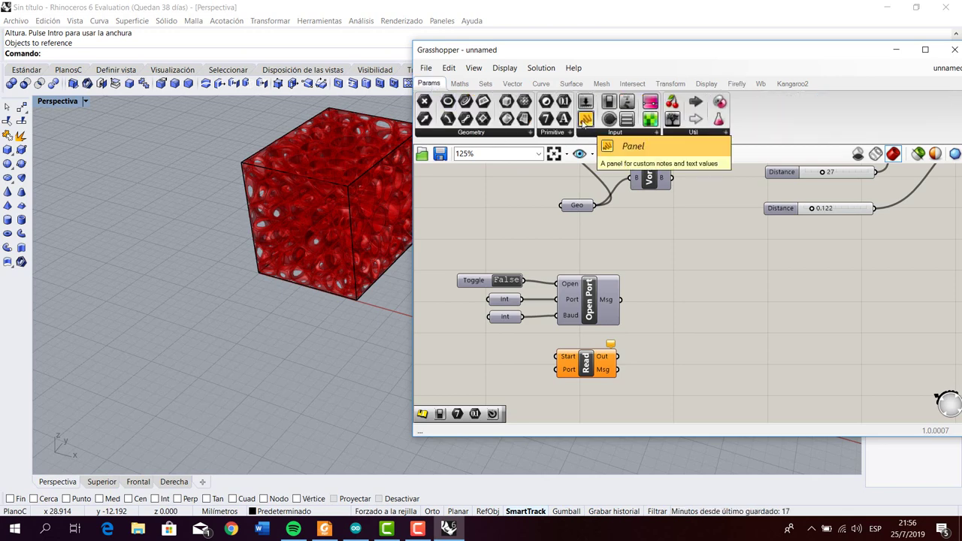
{"action": "left_click_drag", "start_coordinate": [586, 120], "coordinate": [621, 299]}
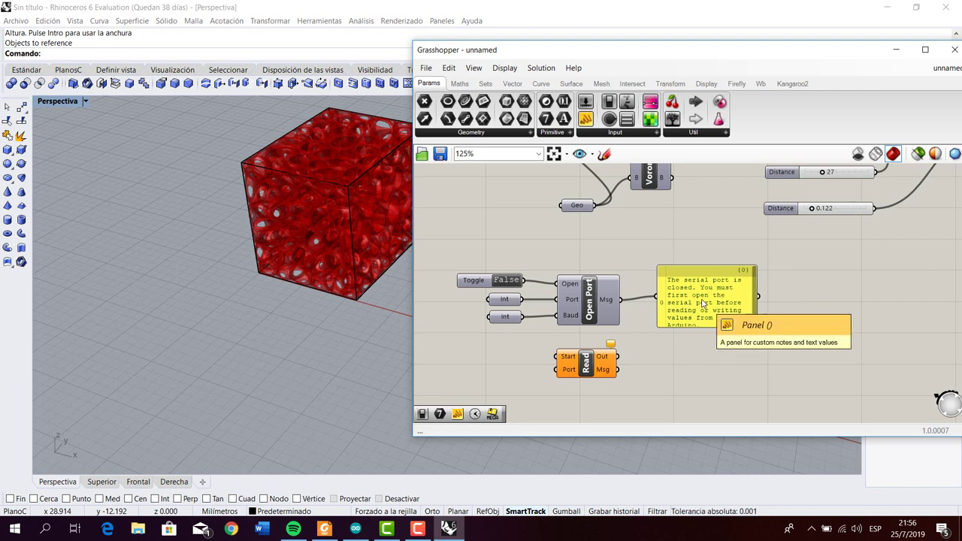
{"action": "left_click_drag", "start_coordinate": [702, 303], "coordinate": [702, 299]}
{"action": "left_click", "coordinate": [696, 343]}
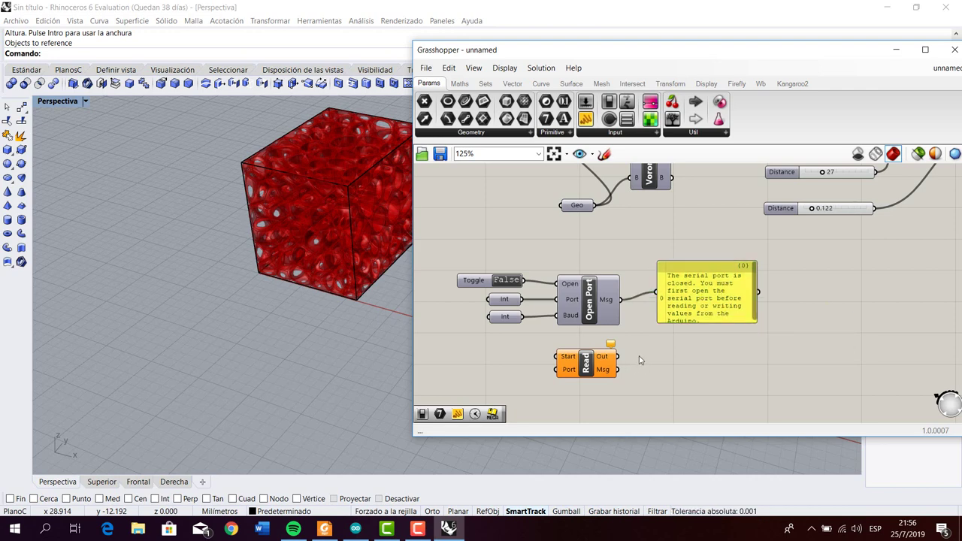
Connect the Boolean Toggle to the Read component's Start input and the port Integer parameter to its Port input.
{"action": "right_click_drag", "start_coordinate": [649, 388], "coordinate": [673, 346]}
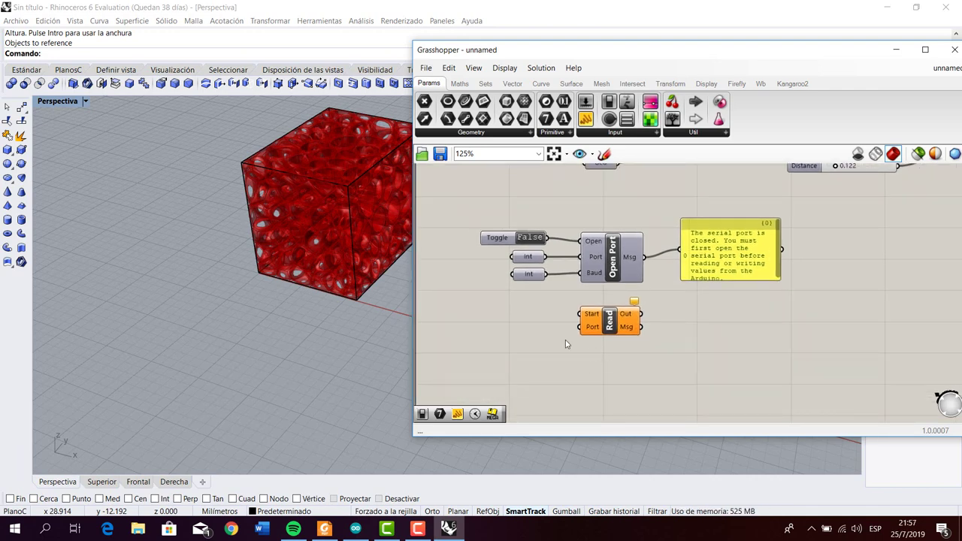
{"action": "left_click_drag", "start_coordinate": [611, 321], "coordinate": [612, 317]}
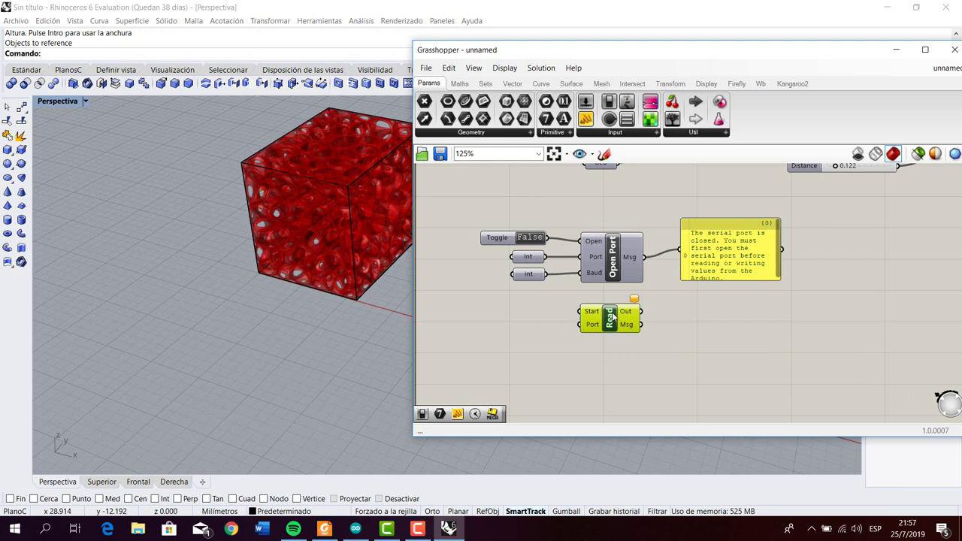
{"action": "left_click", "coordinate": [652, 374]}
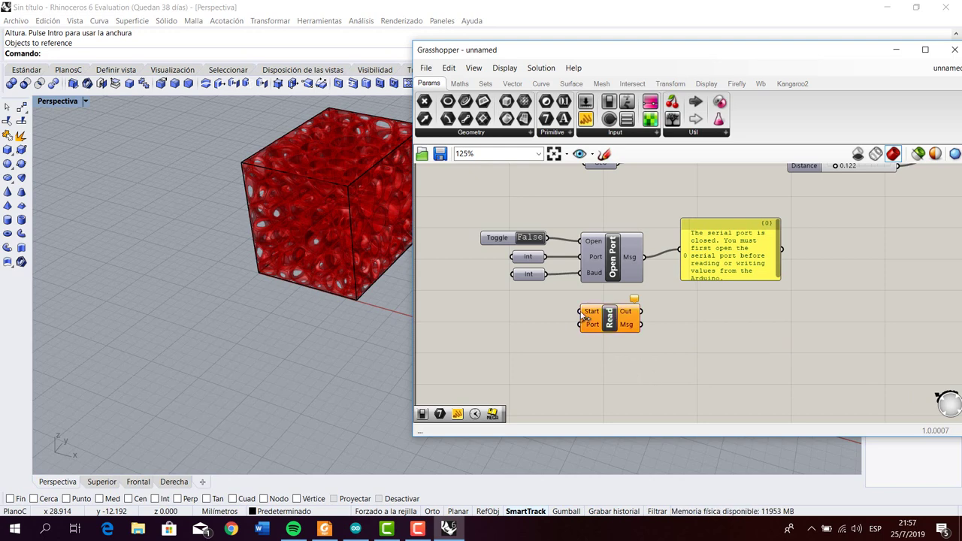
{"action": "left_click_drag", "start_coordinate": [583, 314], "coordinate": [549, 239]}
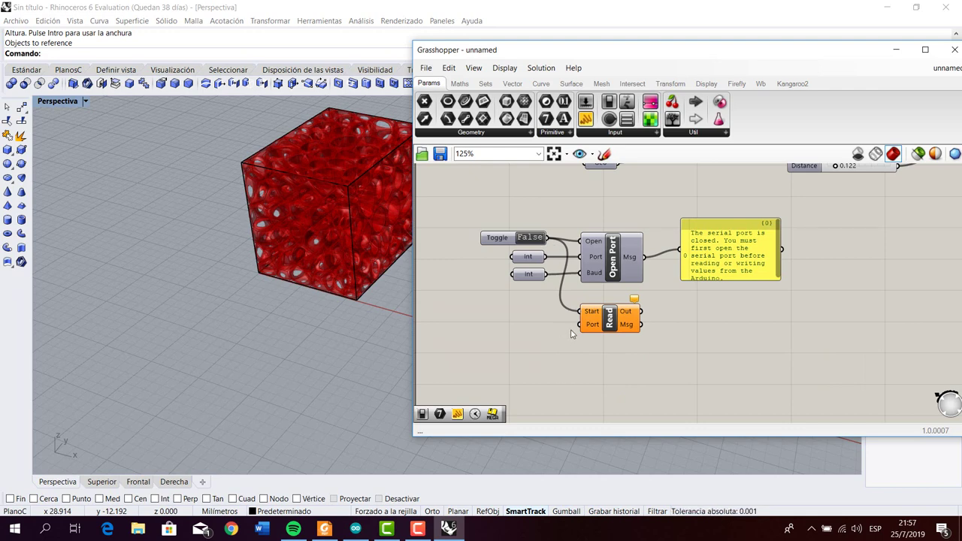
{"action": "left_click_drag", "start_coordinate": [580, 323], "coordinate": [546, 256]}
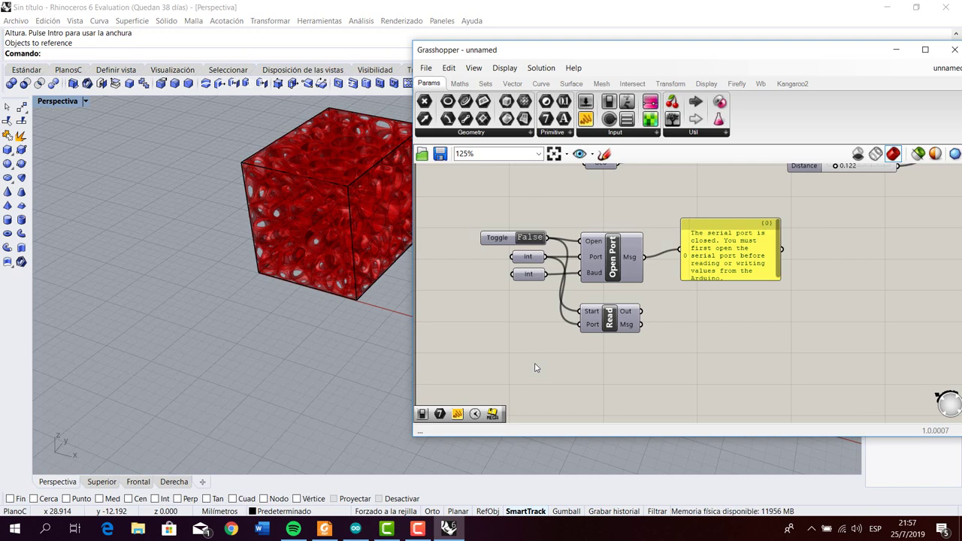
Add a Panel below the Read component and connect it to the component's Msg output.
{"action": "left_click_drag", "start_coordinate": [585, 119], "coordinate": [756, 384]}
{"action": "left_click", "coordinate": [694, 384]}
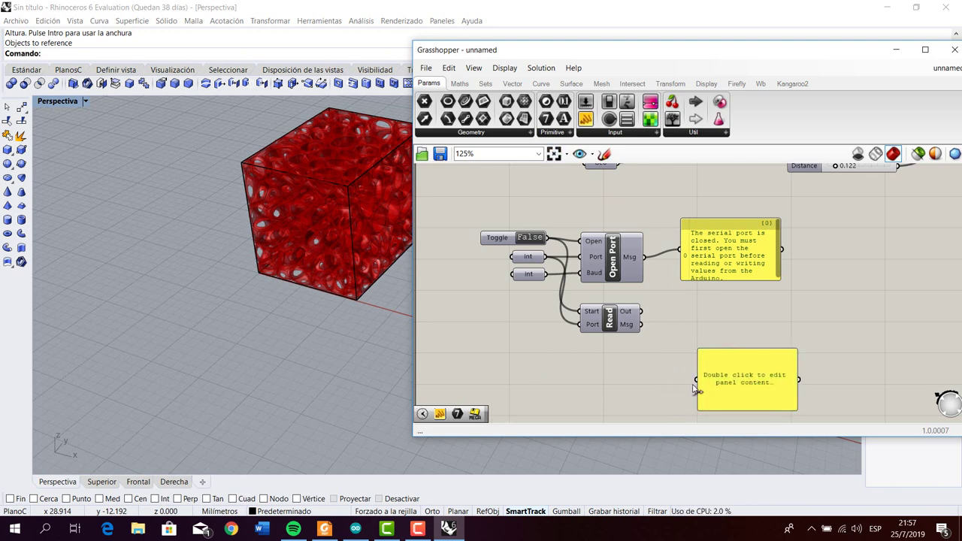
{"action": "left_click_drag", "start_coordinate": [694, 384], "coordinate": [641, 324]}
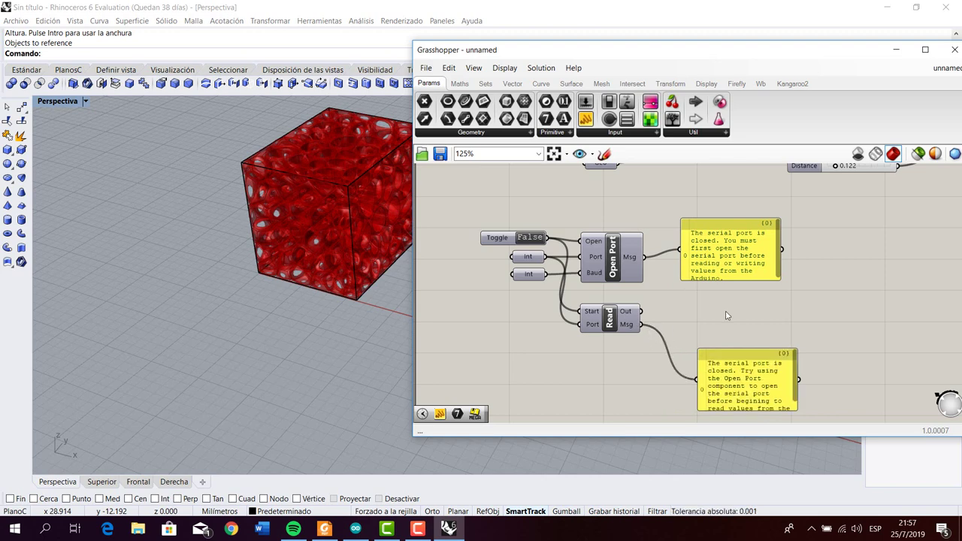
Add another Panel, connect it to the Read component's Out output, and align it with that output.
{"action": "left_click_drag", "start_coordinate": [585, 118], "coordinate": [863, 299]}
{"action": "left_click", "coordinate": [858, 351]}
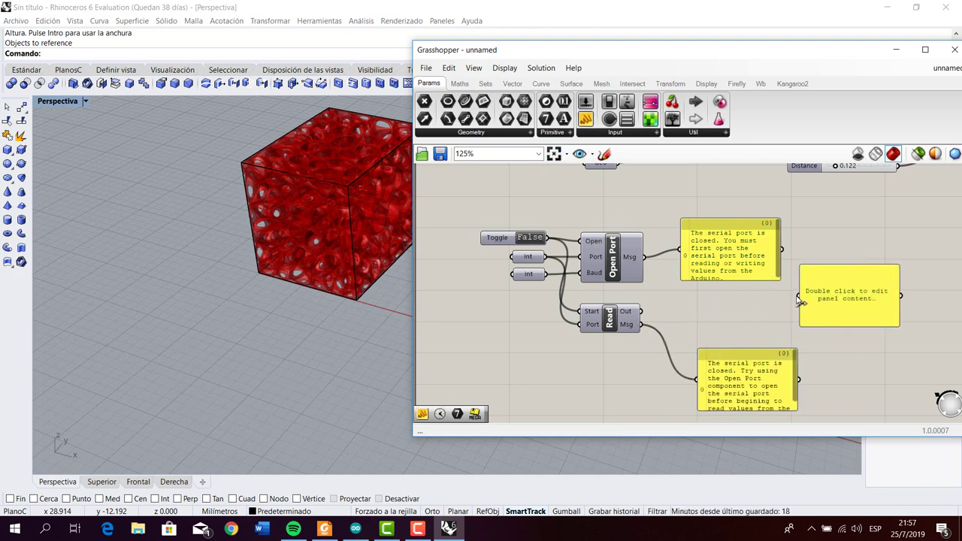
{"action": "left_click_drag", "start_coordinate": [798, 296], "coordinate": [641, 311]}
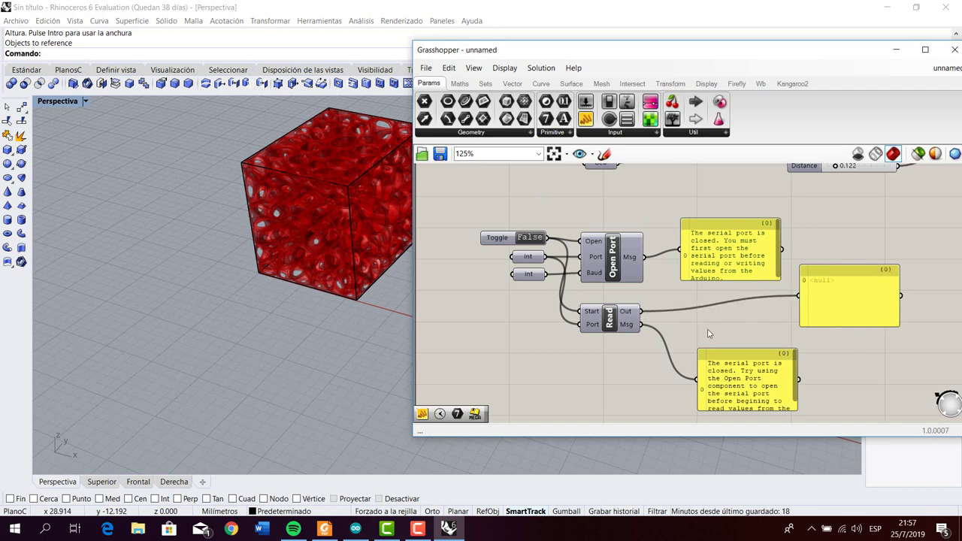
{"action": "left_click", "coordinate": [825, 316]}
{"action": "left_click", "coordinate": [821, 240]}
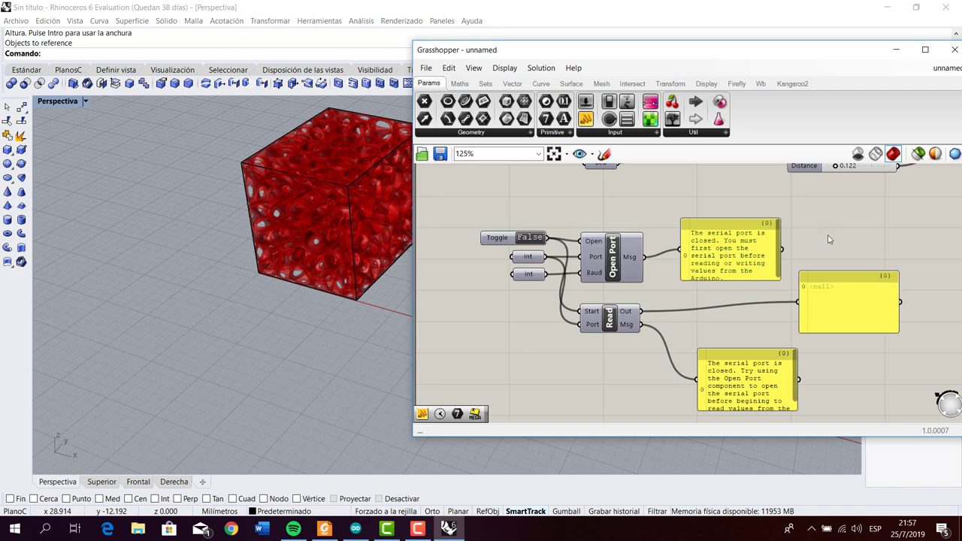
{"action": "right_click_drag", "start_coordinate": [824, 245], "coordinate": [816, 233]}
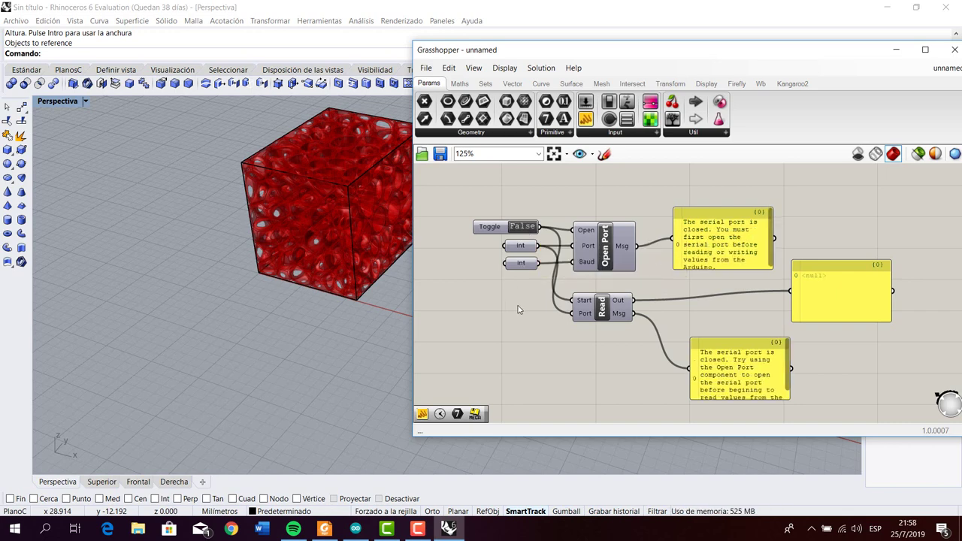
Add a Timer component and place it below the Read component.
{"action": "double_click", "coordinate": [524, 345]}
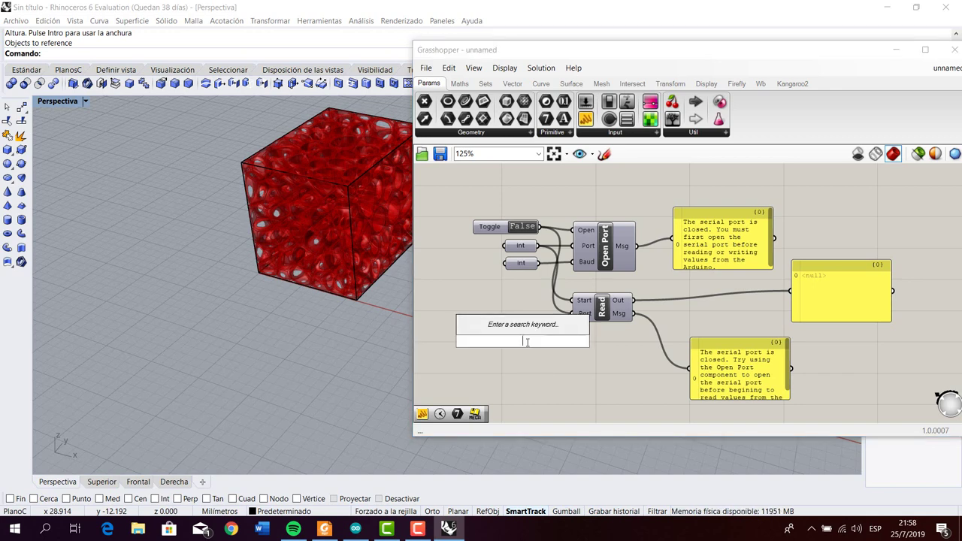
{"action": "type", "text": "timer"}
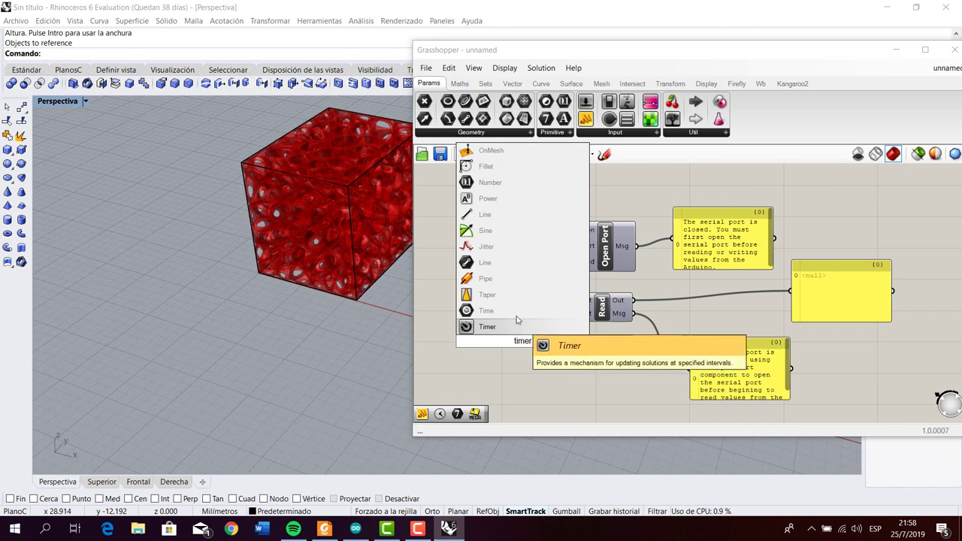
{"action": "key", "text": "Return"}
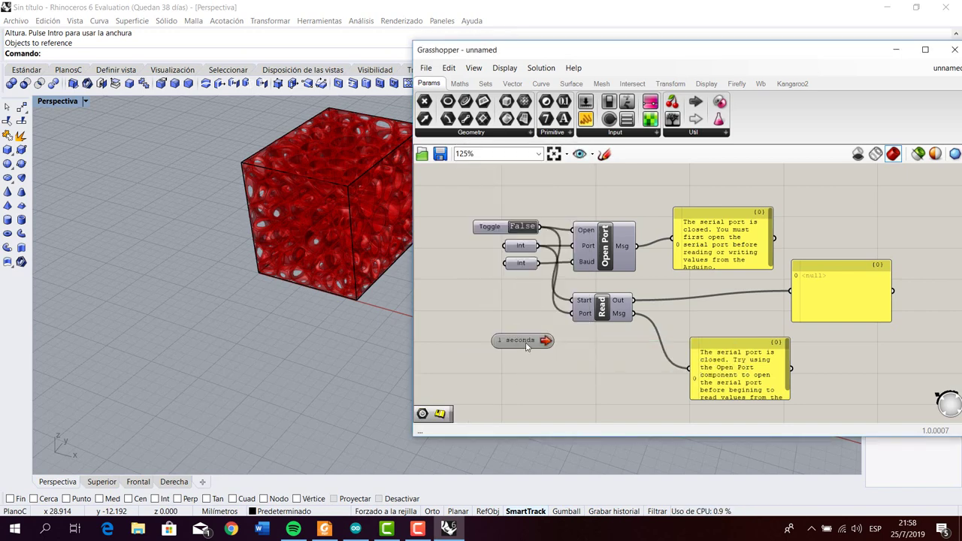
{"action": "left_click_drag", "start_coordinate": [527, 344], "coordinate": [564, 374]}
Disable the Timer, set its interval to 50 ms, and link it to the Read component.
{"action": "right_click", "coordinate": [556, 378]}
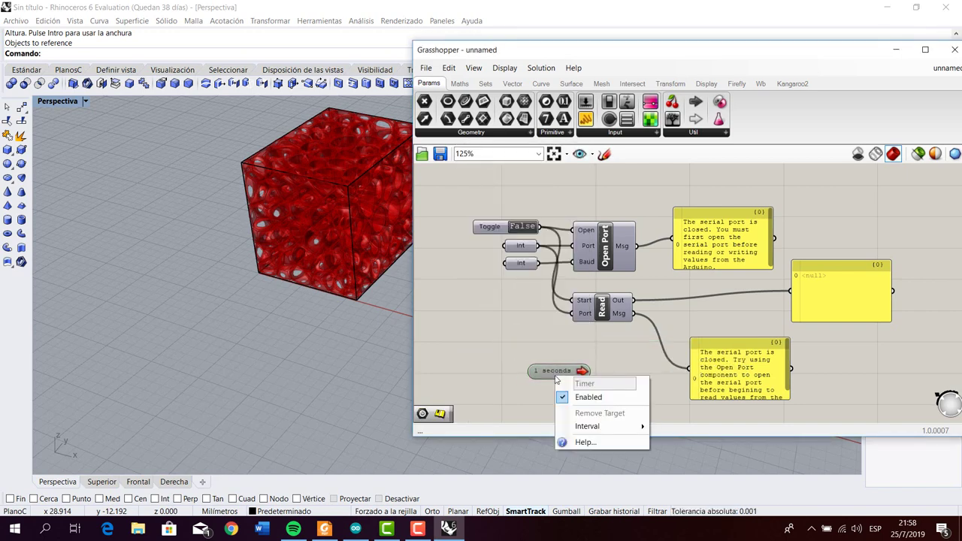
{"action": "left_click", "coordinate": [567, 372]}
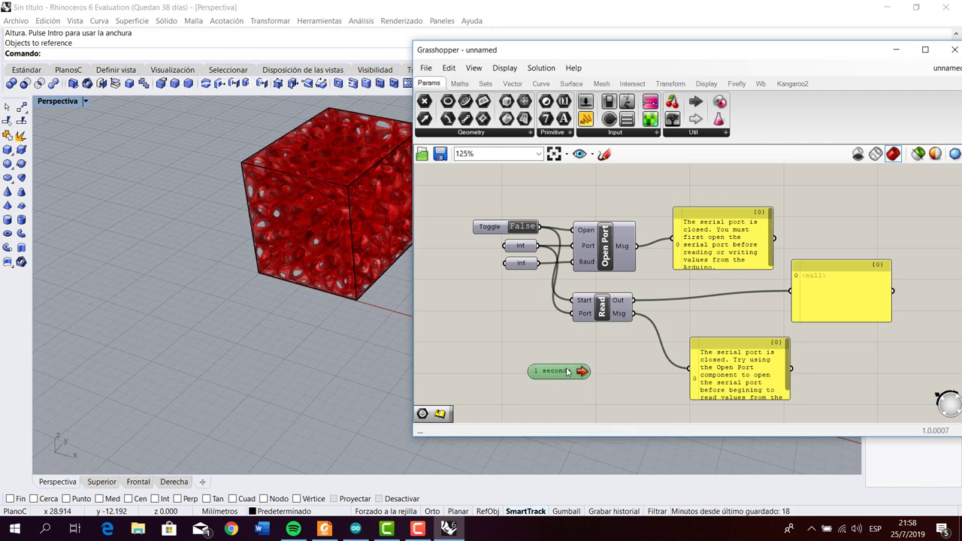
{"action": "right_click", "coordinate": [558, 373]}
{"action": "left_click", "coordinate": [550, 384]}
{"action": "right_click", "coordinate": [555, 372]}
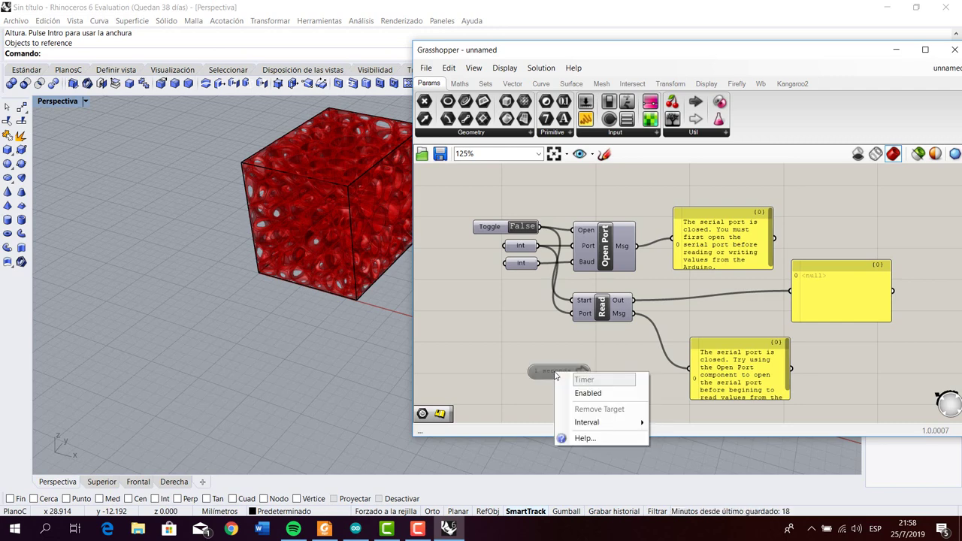
{"action": "mouse_move", "coordinate": [638, 422]}
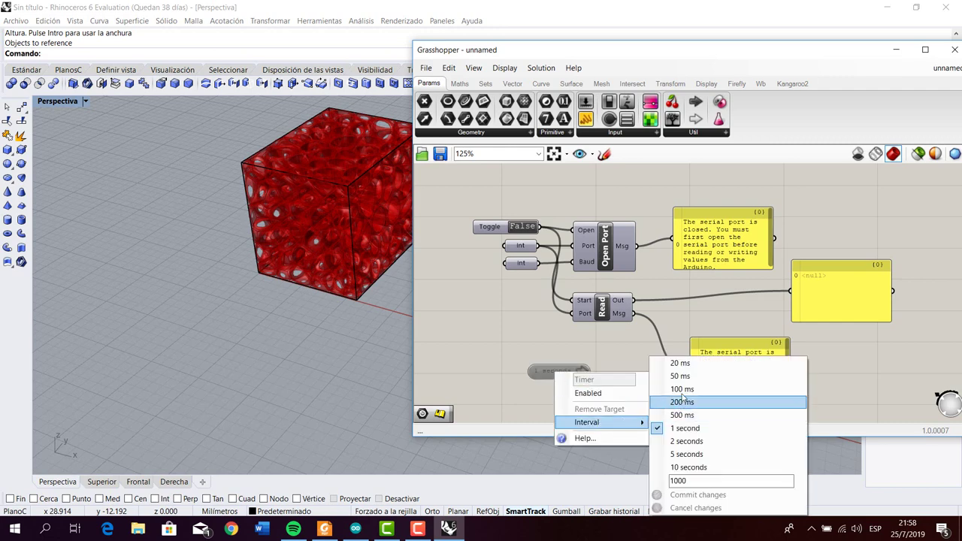
{"action": "left_click", "coordinate": [681, 377]}
{"action": "left_click_drag", "start_coordinate": [584, 371], "coordinate": [604, 331]}
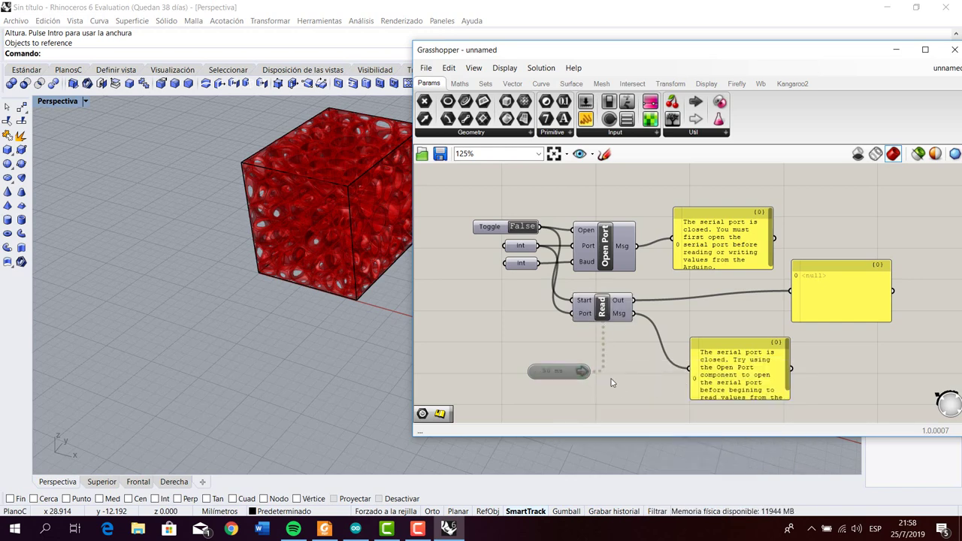
Delete the Timer linked to the Read component.
{"action": "left_click", "coordinate": [561, 370]}
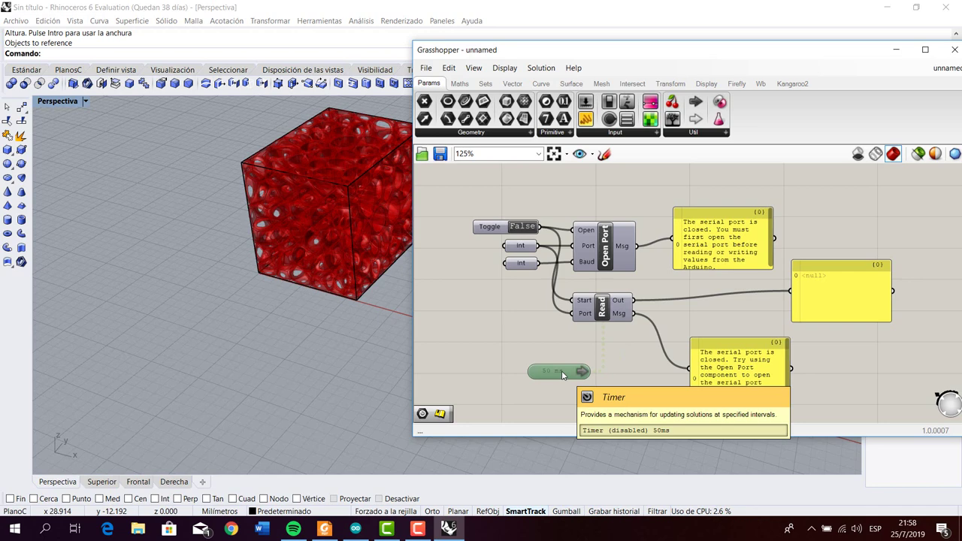
{"action": "key", "text": "Delete"}
{"action": "double_click", "coordinate": [520, 349]}
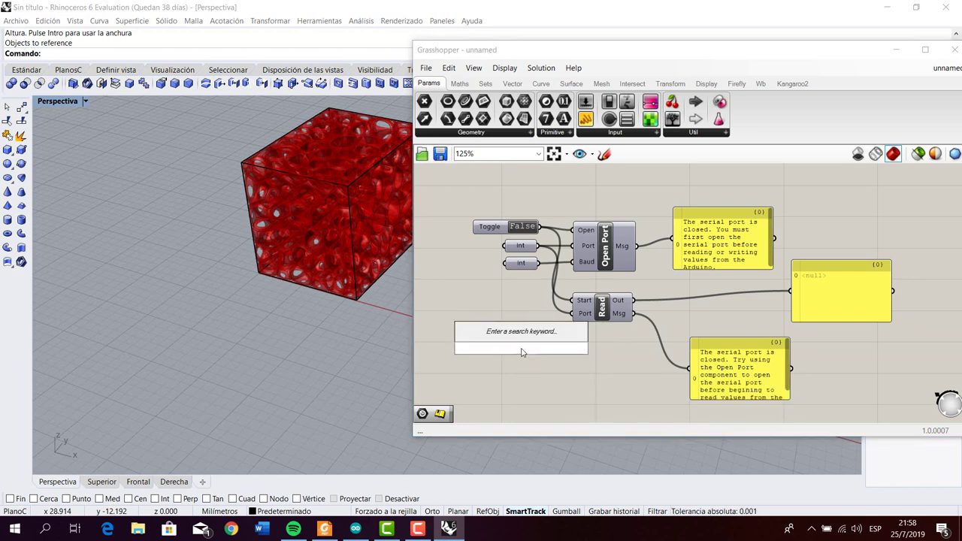
{"action": "type", "text": "time"}
{"action": "key", "text": "Return"}
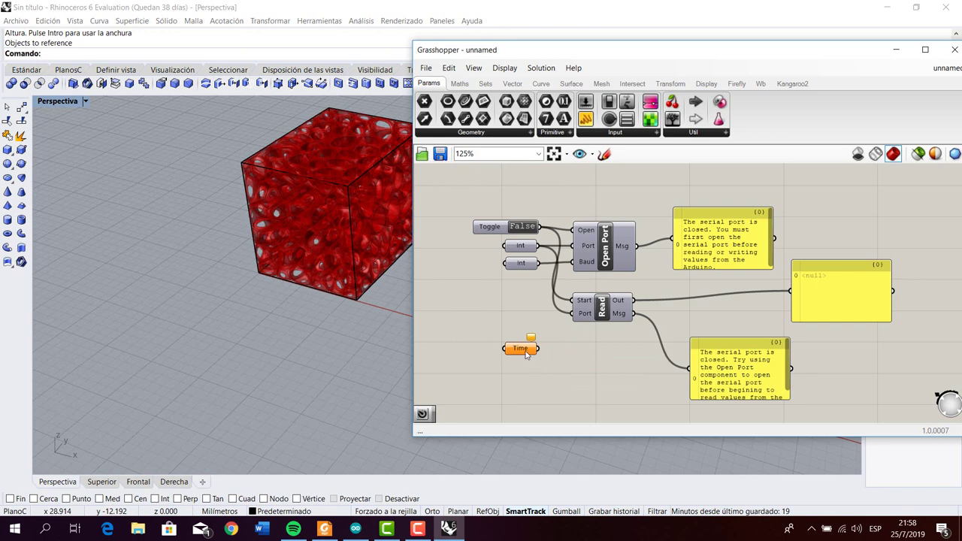
Add a new Timer component and place it below the Read component.
{"action": "type", "text": "timer"}
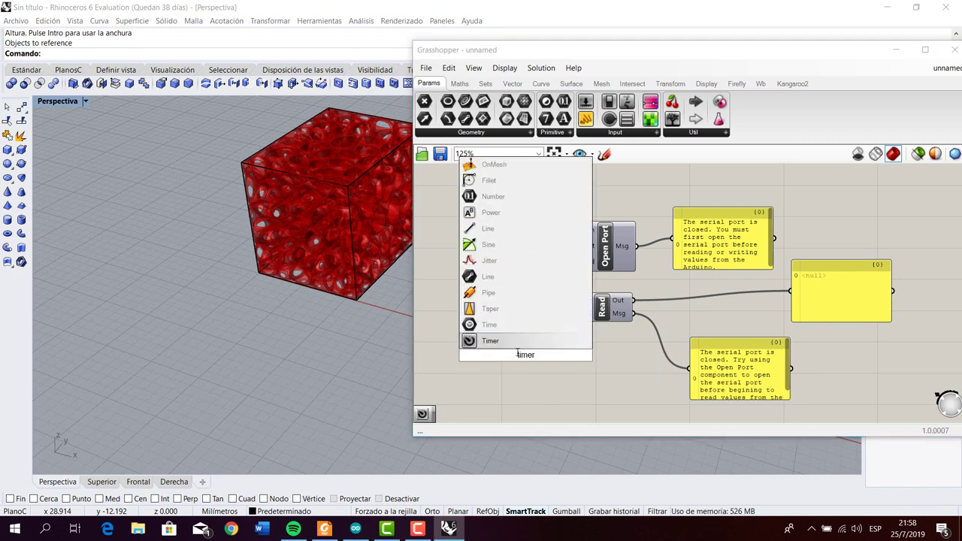
{"action": "key", "text": "Return"}
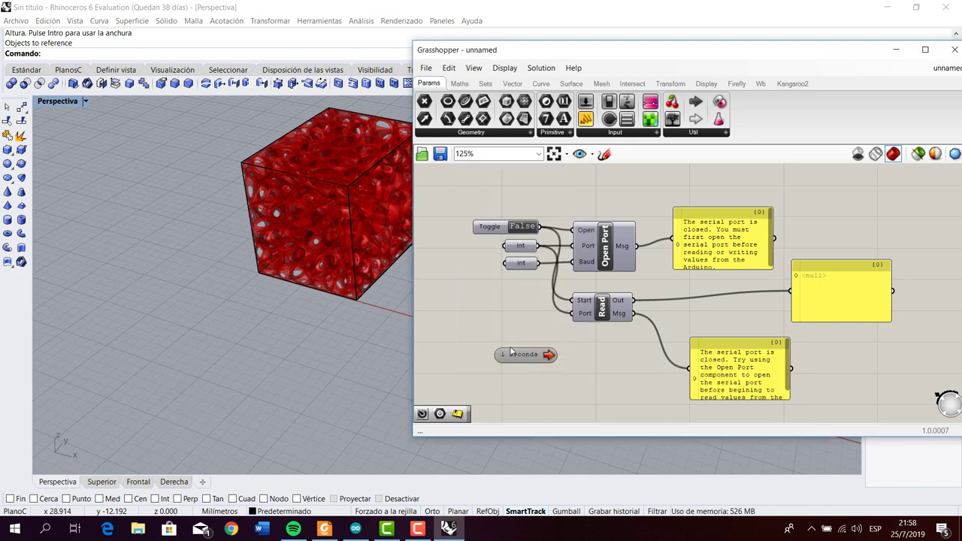
{"action": "left_click_drag", "start_coordinate": [529, 360], "coordinate": [568, 374]}
Set the new Timer's interval to 50 ms and link it to the Read component.
{"action": "right_click", "coordinate": [568, 374]}
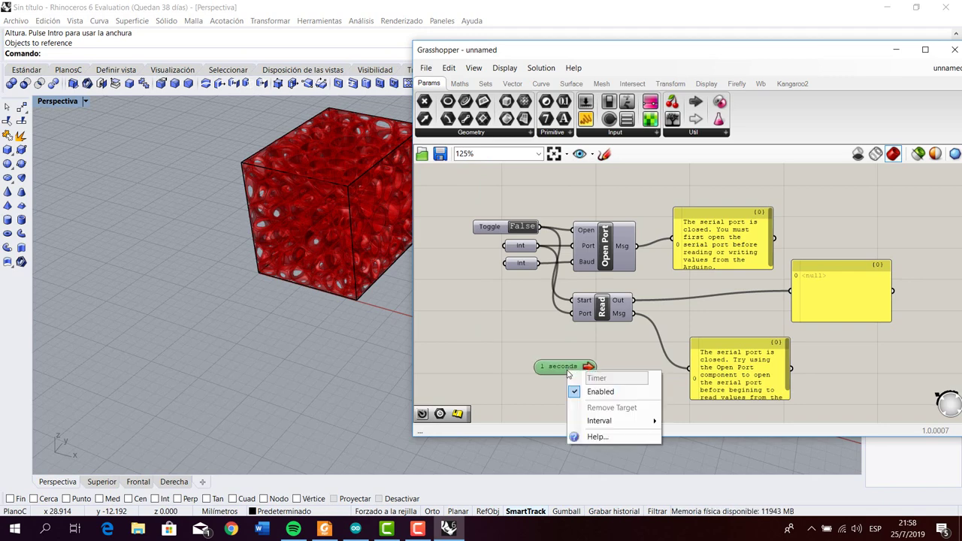
{"action": "mouse_move", "coordinate": [647, 421]}
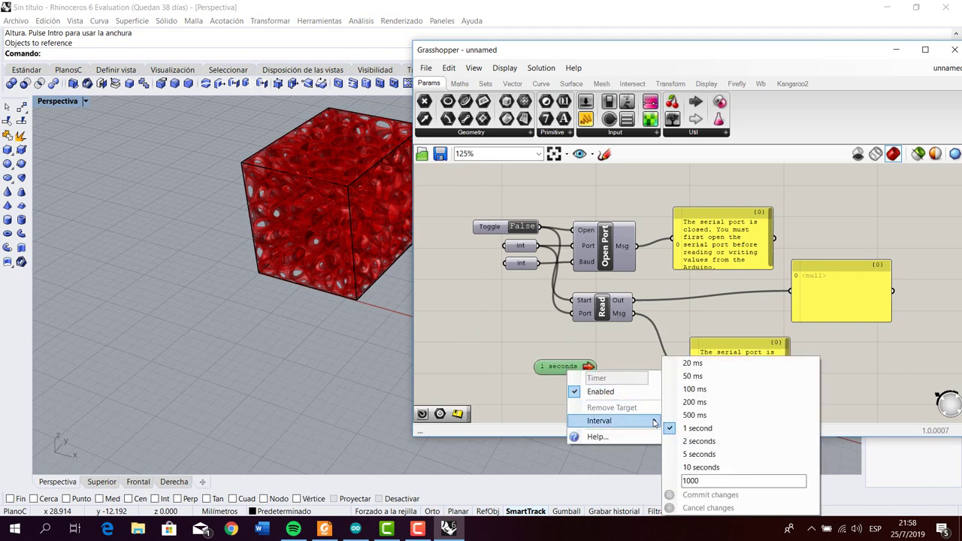
{"action": "left_click", "coordinate": [676, 375]}
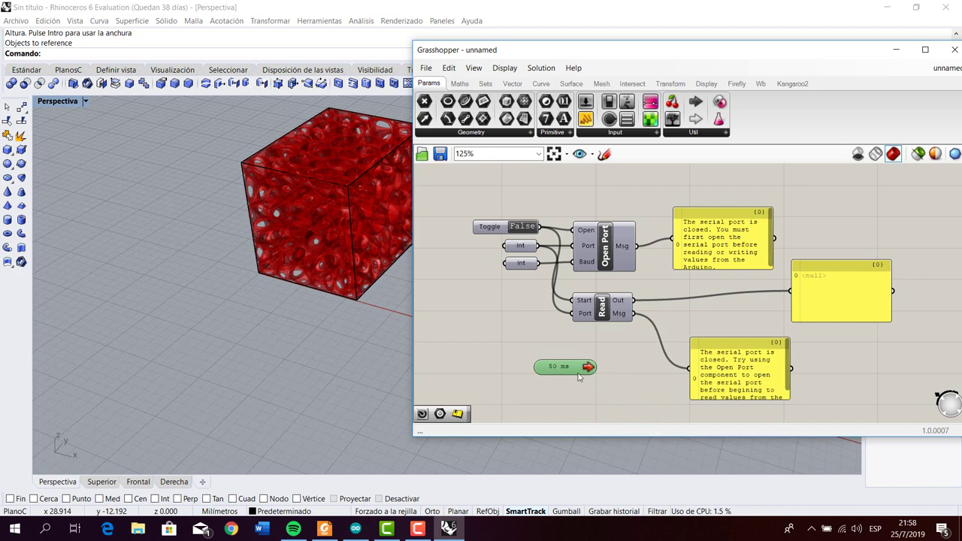
{"action": "left_click", "coordinate": [596, 389]}
{"action": "left_click_drag", "start_coordinate": [590, 368], "coordinate": [602, 329]}
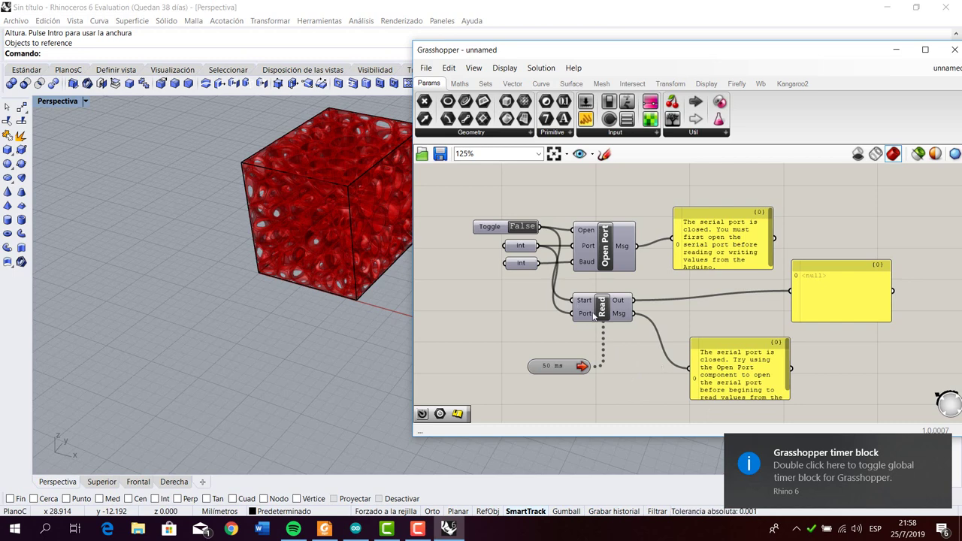
Test the serial port reading by switching the Boolean Toggle to True and back to False twice.
{"action": "double_click", "coordinate": [525, 227]}
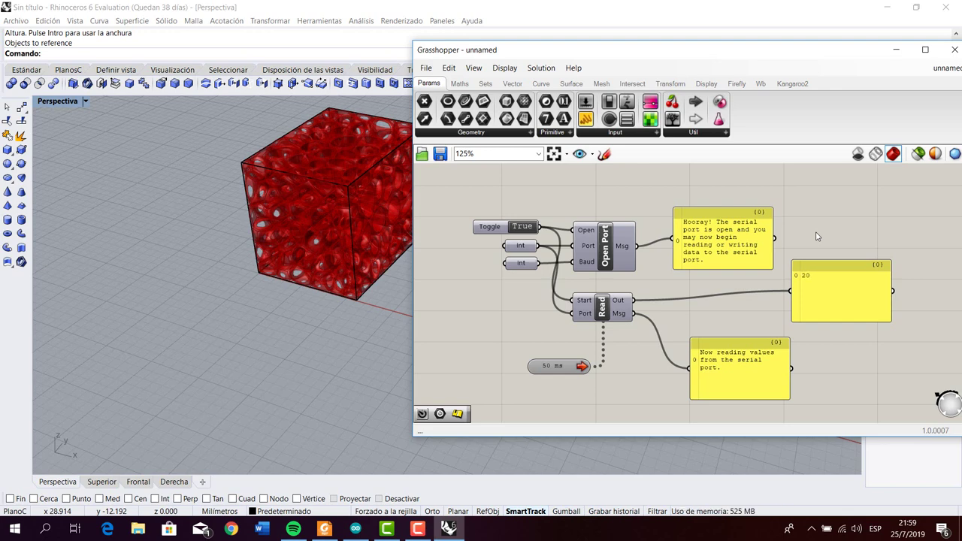
{"action": "right_click_drag", "start_coordinate": [827, 228], "coordinate": [728, 294]}
{"action": "right_click_drag", "start_coordinate": [811, 293], "coordinate": [805, 327]}
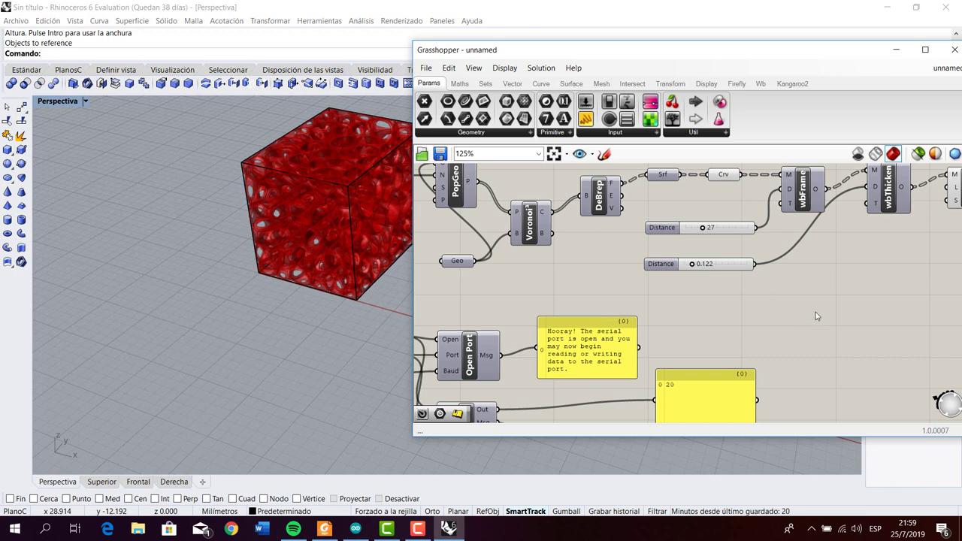
{"action": "right_click_drag", "start_coordinate": [832, 289], "coordinate": [827, 290]}
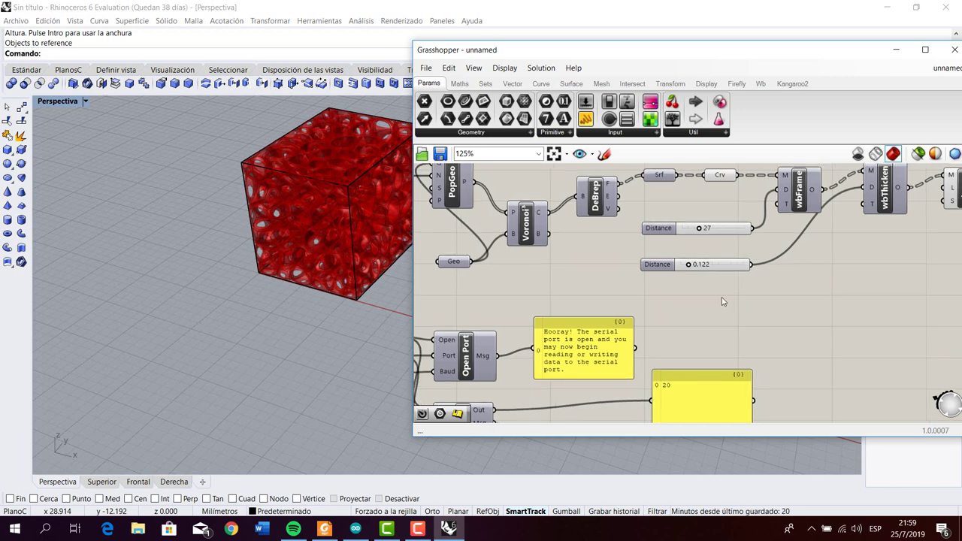
{"action": "right_click_drag", "start_coordinate": [592, 350], "coordinate": [692, 336]}
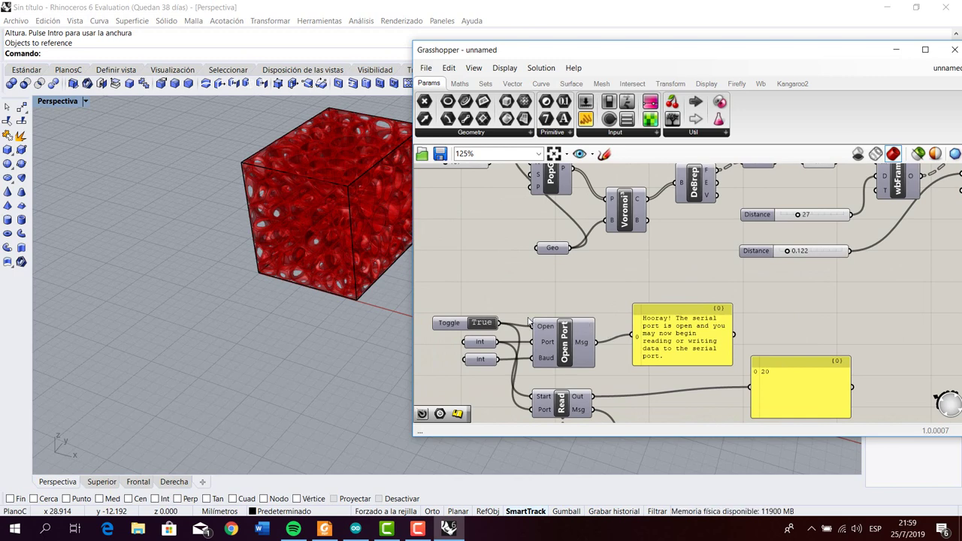
{"action": "double_click", "coordinate": [487, 324]}
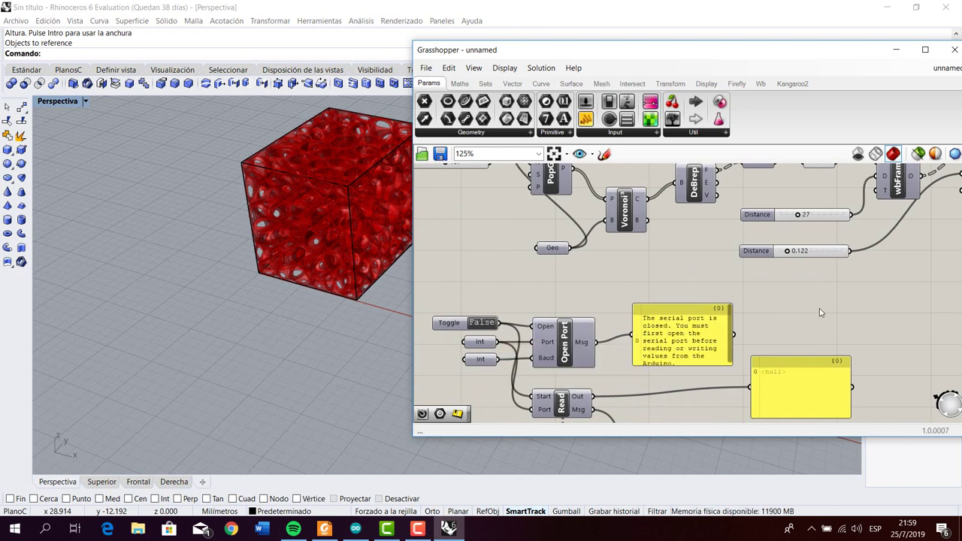
{"action": "right_click_drag", "start_coordinate": [819, 308], "coordinate": [778, 308]}
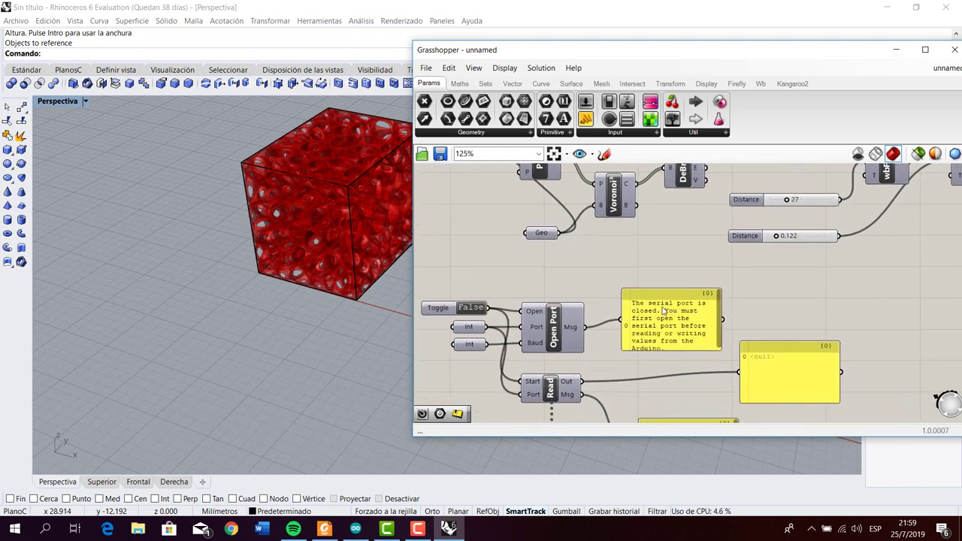
{"action": "double_click", "coordinate": [472, 308]}
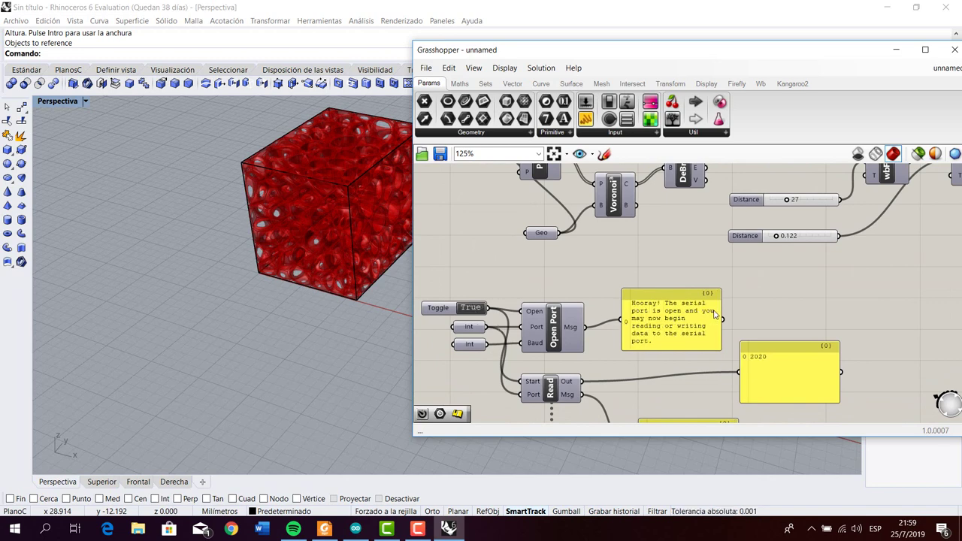
{"action": "right_click_drag", "start_coordinate": [659, 354], "coordinate": [665, 293]}
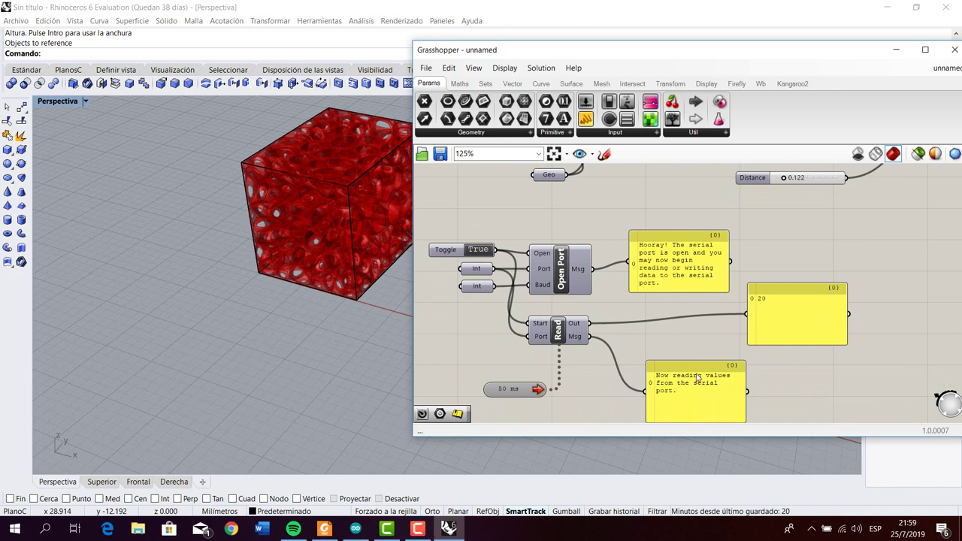
{"action": "double_click", "coordinate": [481, 252]}
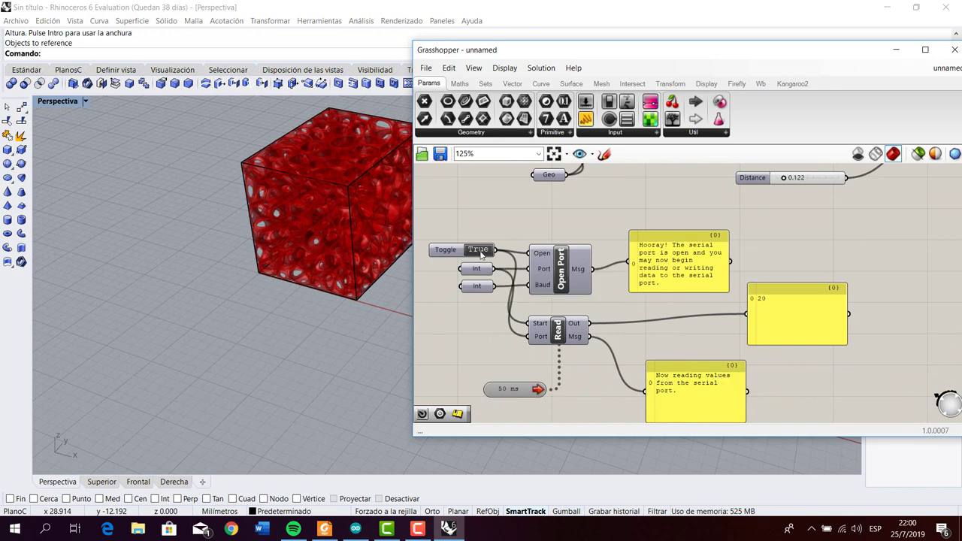
Delete the Distance slider feeding wbFrame and connect the Panel with the Read output to wbFrame's D input.
{"action": "right_click_drag", "start_coordinate": [905, 242], "coordinate": [827, 356]}
{"action": "left_click", "coordinate": [680, 262]}
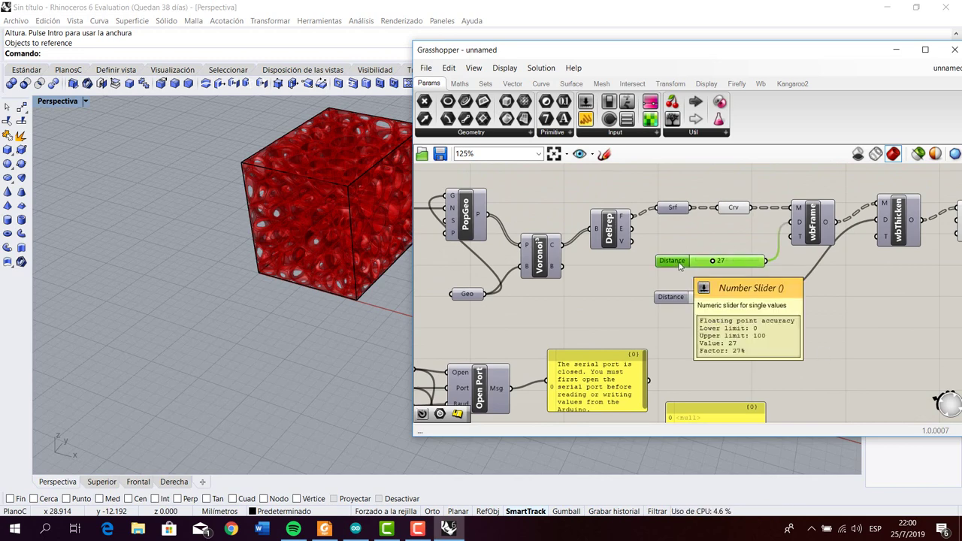
{"action": "key", "text": "Delete"}
{"action": "right_click_drag", "start_coordinate": [694, 260], "coordinate": [700, 234]}
{"action": "right_click", "coordinate": [719, 388]}
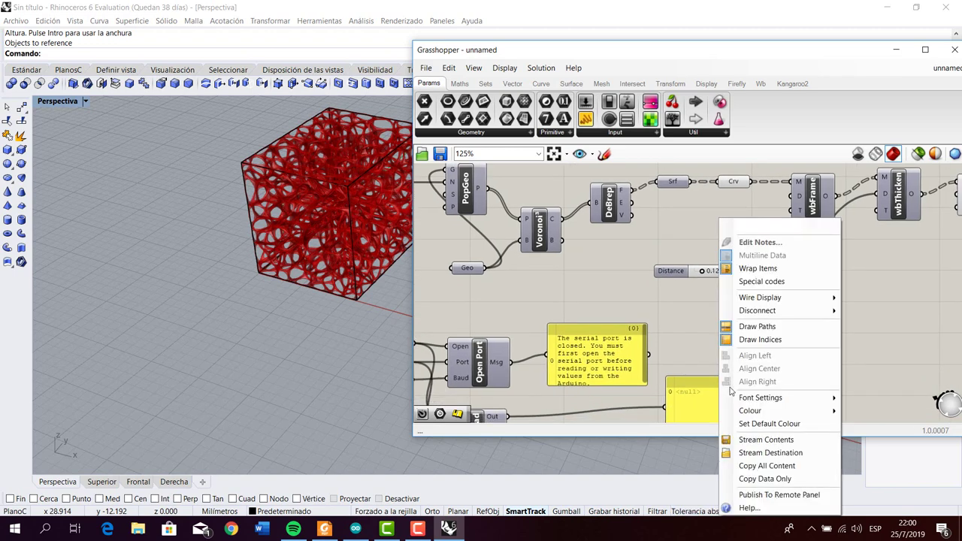
{"action": "left_click_drag", "start_coordinate": [768, 408], "coordinate": [785, 199]}
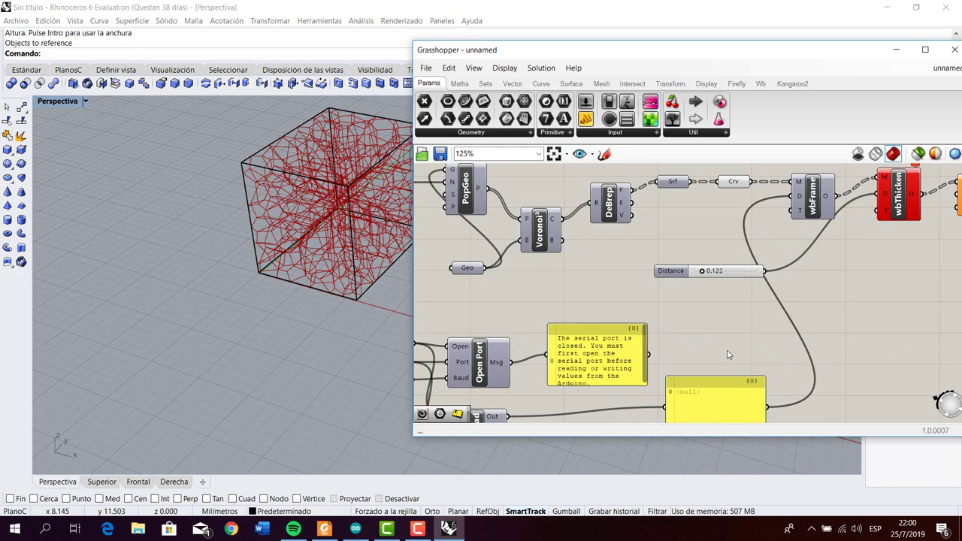
Set the Boolean Toggle to True and inspect the Voronoi box up close while the potentiometer drives its frame distance.
{"action": "right_click_drag", "start_coordinate": [736, 350], "coordinate": [789, 317]}
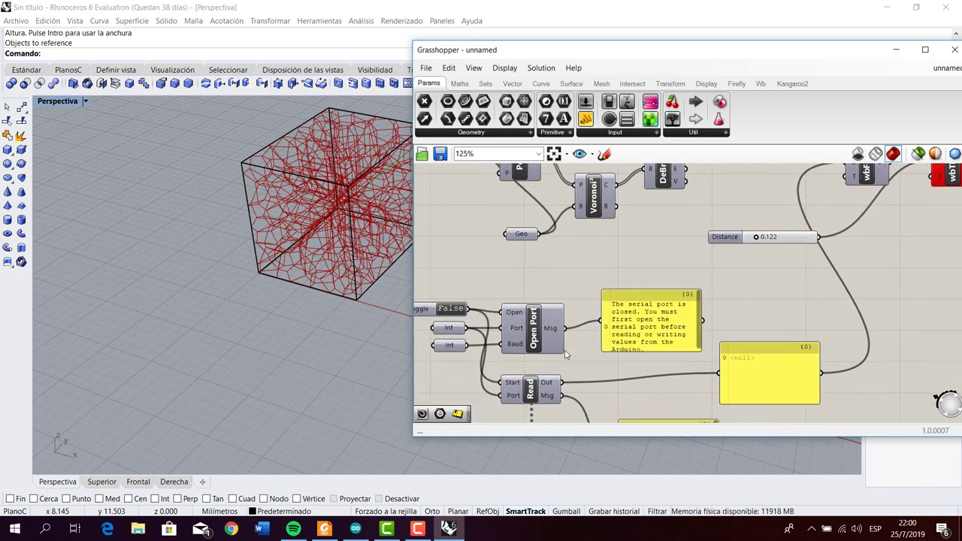
{"action": "double_click", "coordinate": [461, 311]}
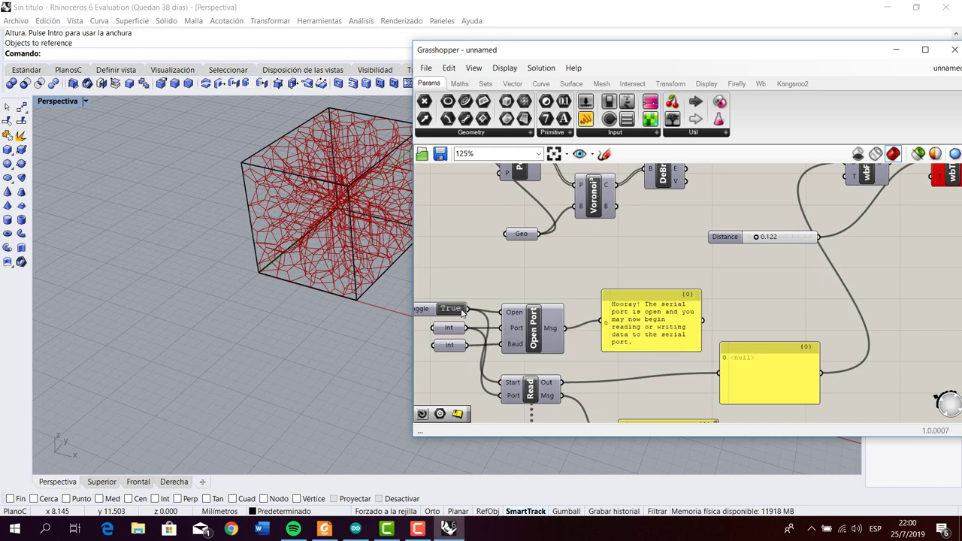
{"action": "right_click_drag", "start_coordinate": [789, 296], "coordinate": [719, 333]}
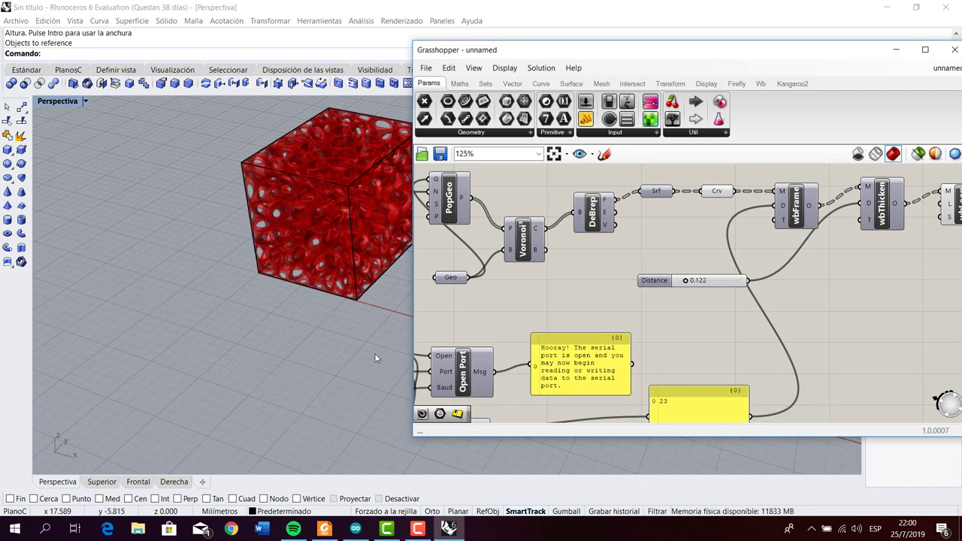
{"action": "scroll", "coordinate": [387, 299], "scroll_direction": "up", "scroll_amount": 5}
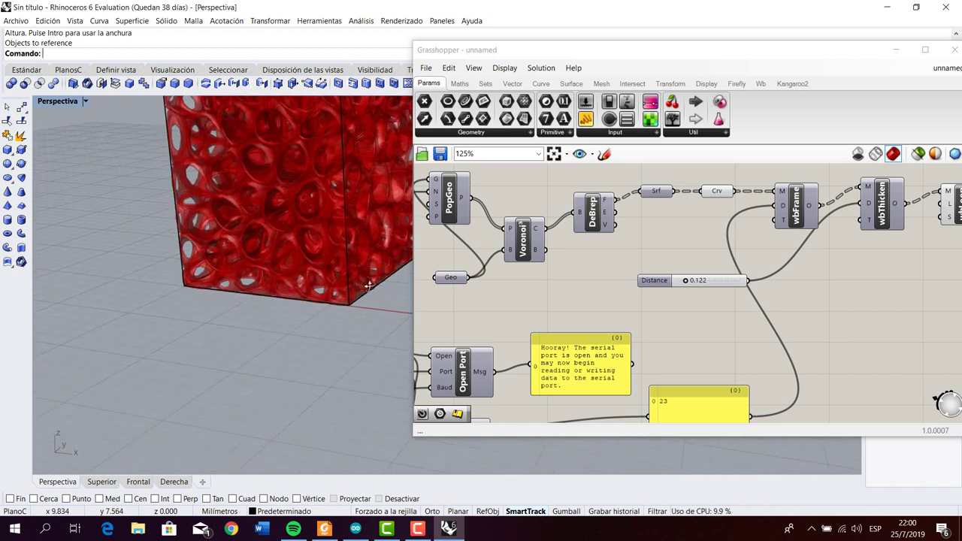
{"action": "right_click_drag", "start_coordinate": [368, 285], "coordinate": [348, 306]}
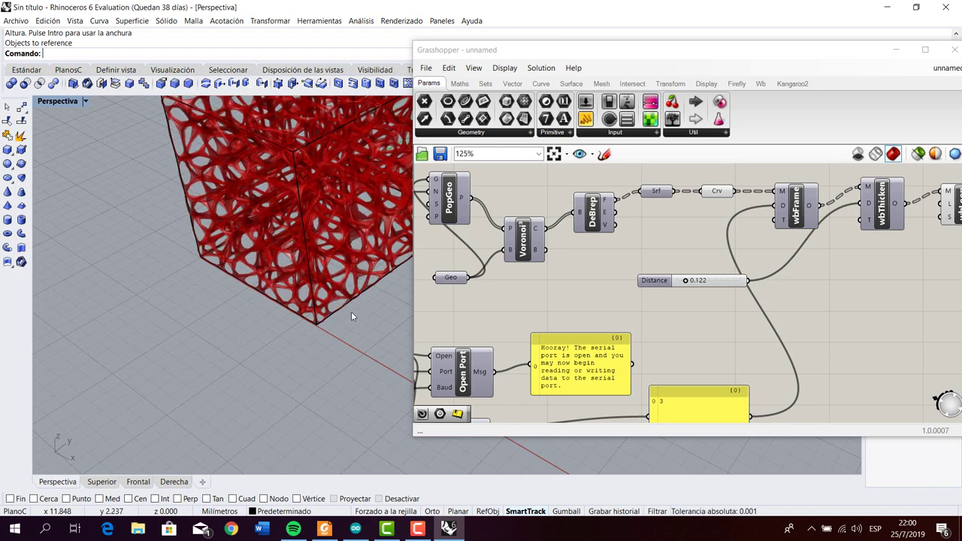
{"action": "right_click_drag", "start_coordinate": [351, 311], "coordinate": [379, 306]}
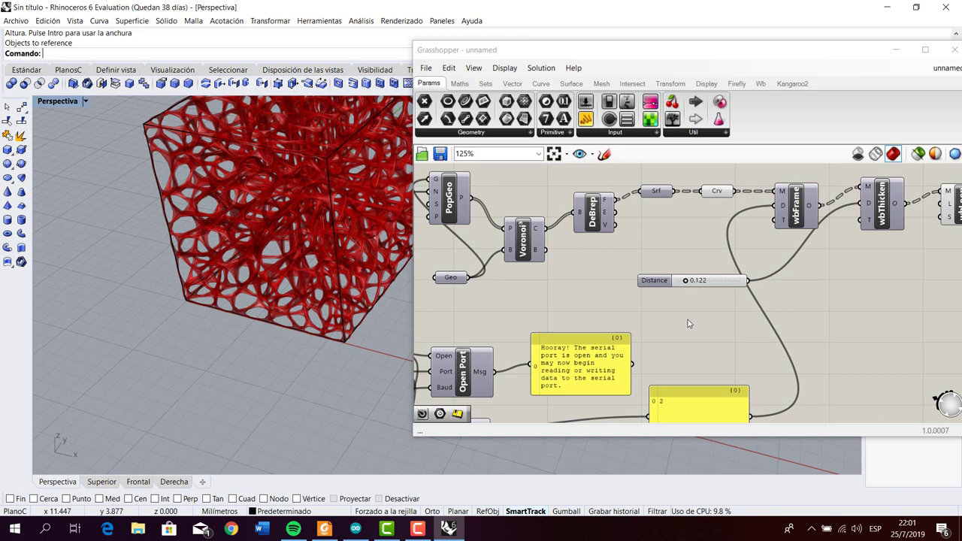
Set the Boolean Toggle to False to close the serial port and stop the reading.
{"action": "right_click_drag", "start_coordinate": [697, 333], "coordinate": [715, 285]}
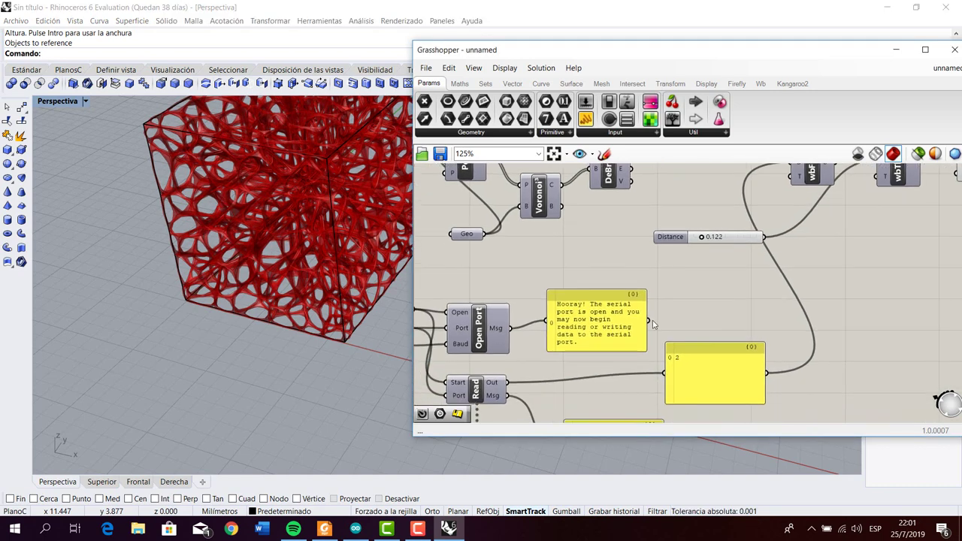
{"action": "right_click_drag", "start_coordinate": [546, 293], "coordinate": [648, 285]}
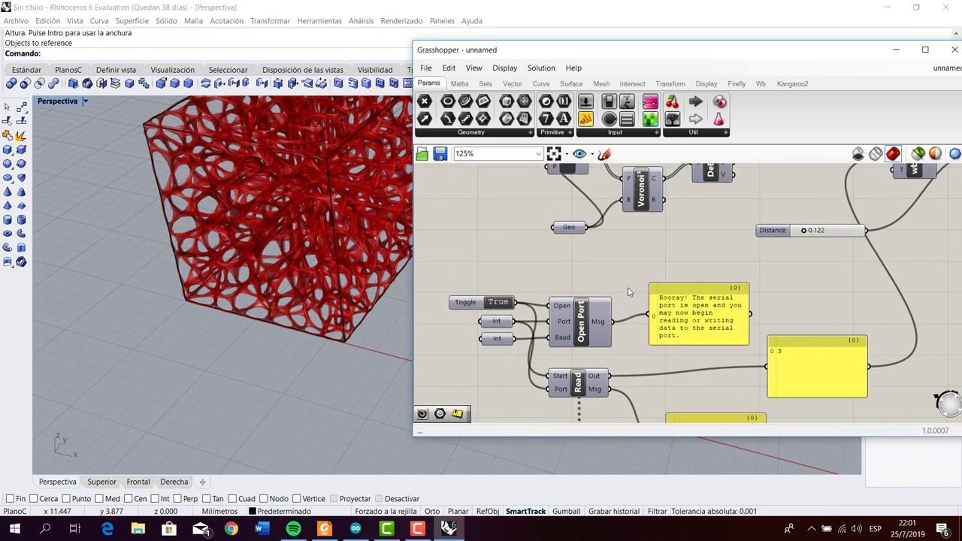
{"action": "double_click", "coordinate": [502, 303]}
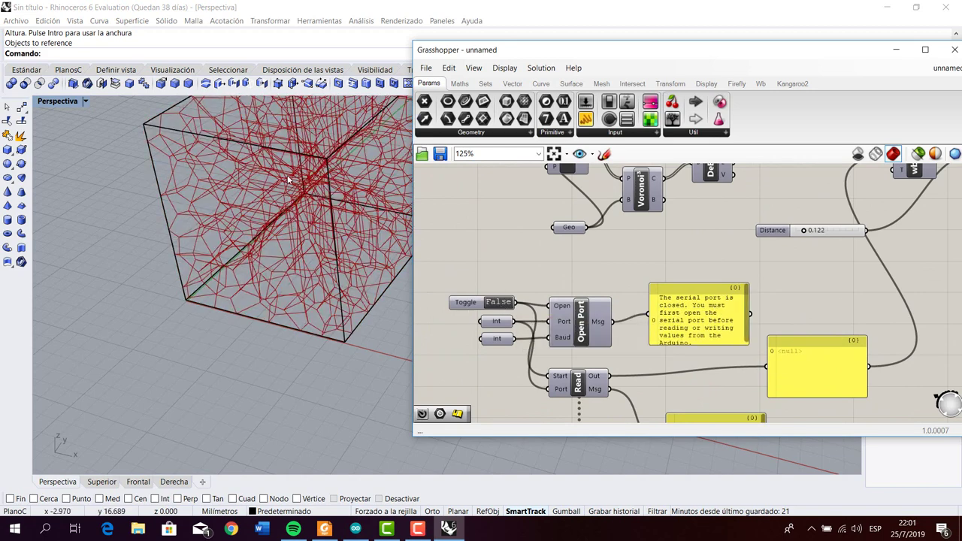
{"action": "right_click_drag", "start_coordinate": [681, 265], "coordinate": [614, 357]}
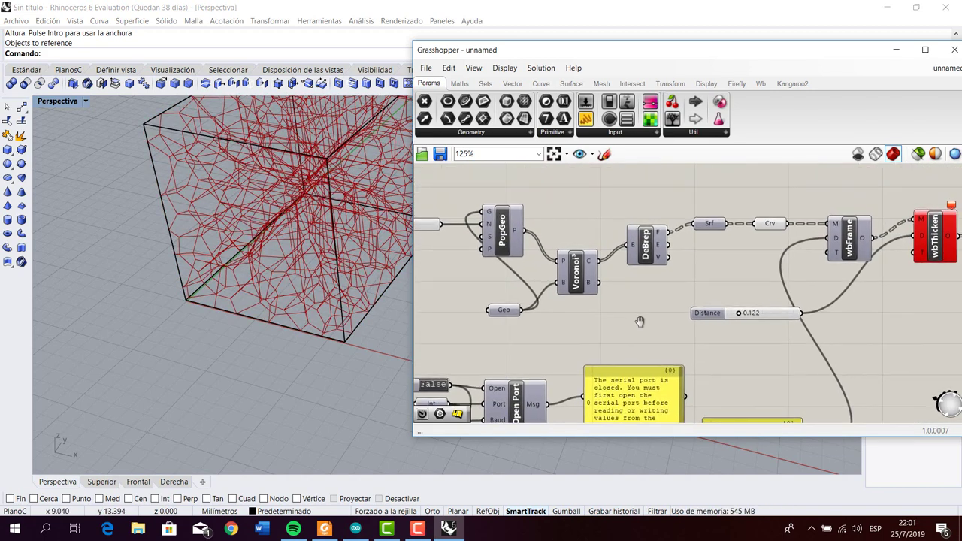
{"action": "right_click_drag", "start_coordinate": [733, 284], "coordinate": [737, 264]}
{"action": "right_click_drag", "start_coordinate": [692, 327], "coordinate": [694, 241]}
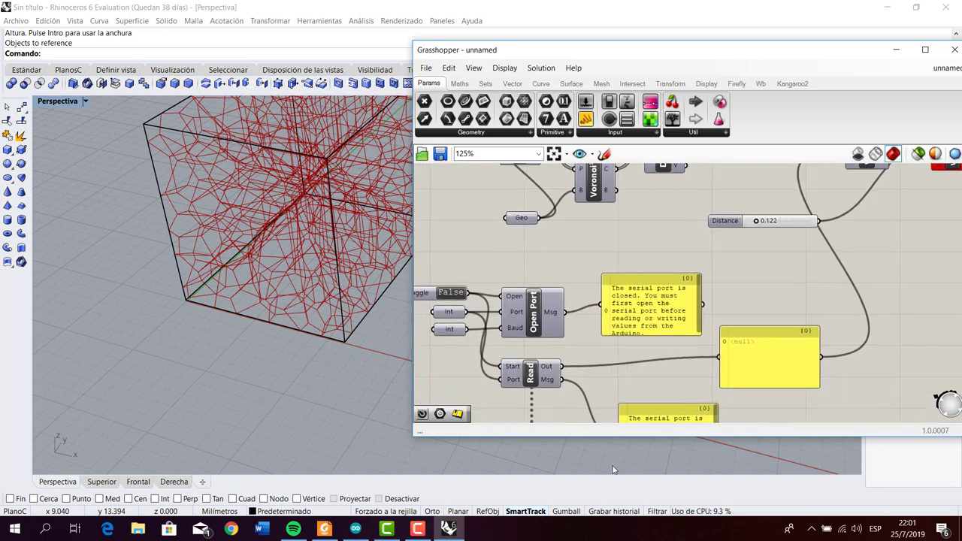